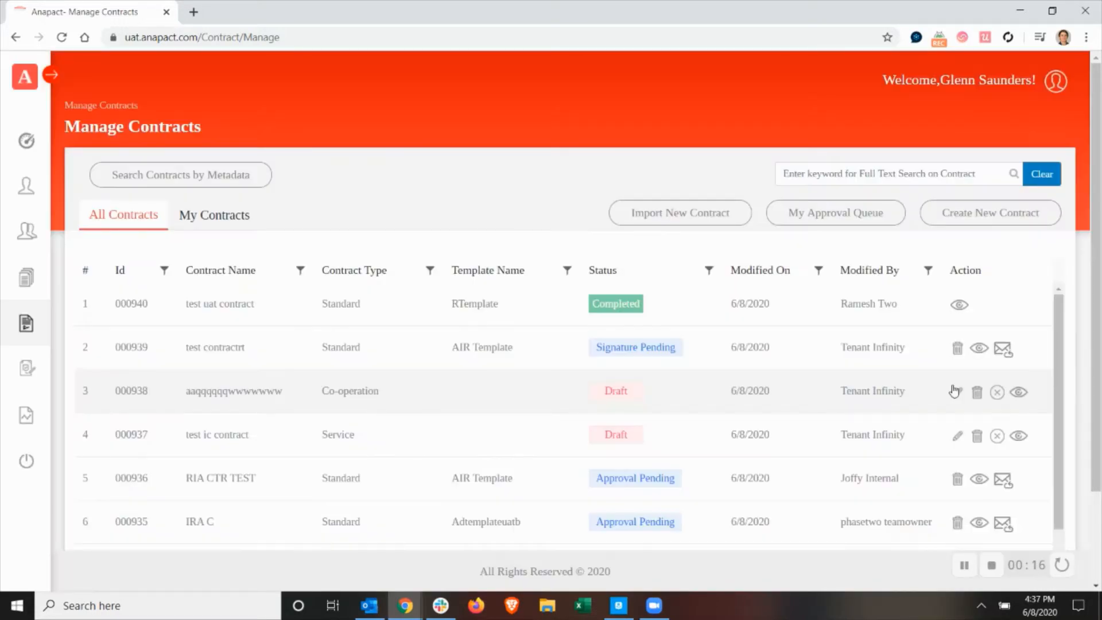
Create a new contract named Negotiation CSA with contract type SGSUAT and the Nuage CSA template.
click(1031, 218)
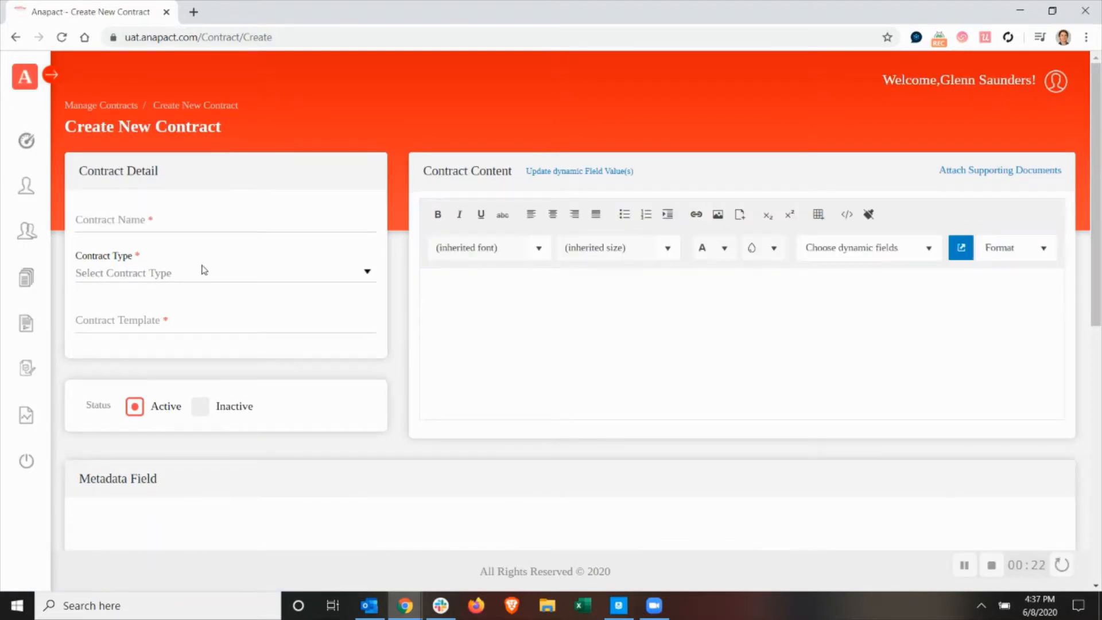
click(212, 222)
text(Negotia)
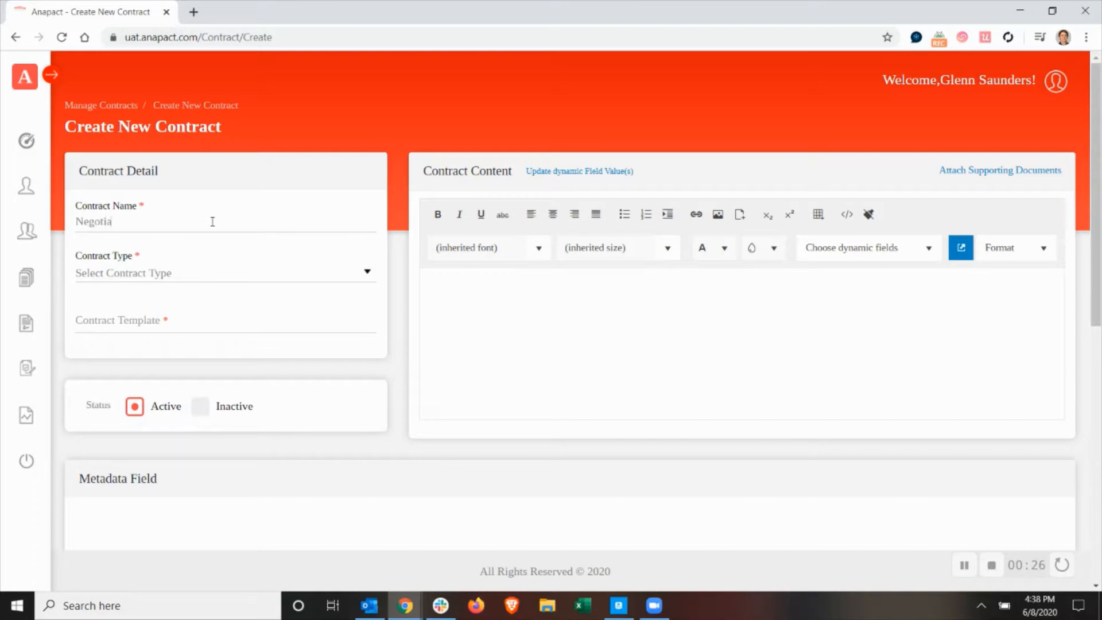
text(tion CSA)
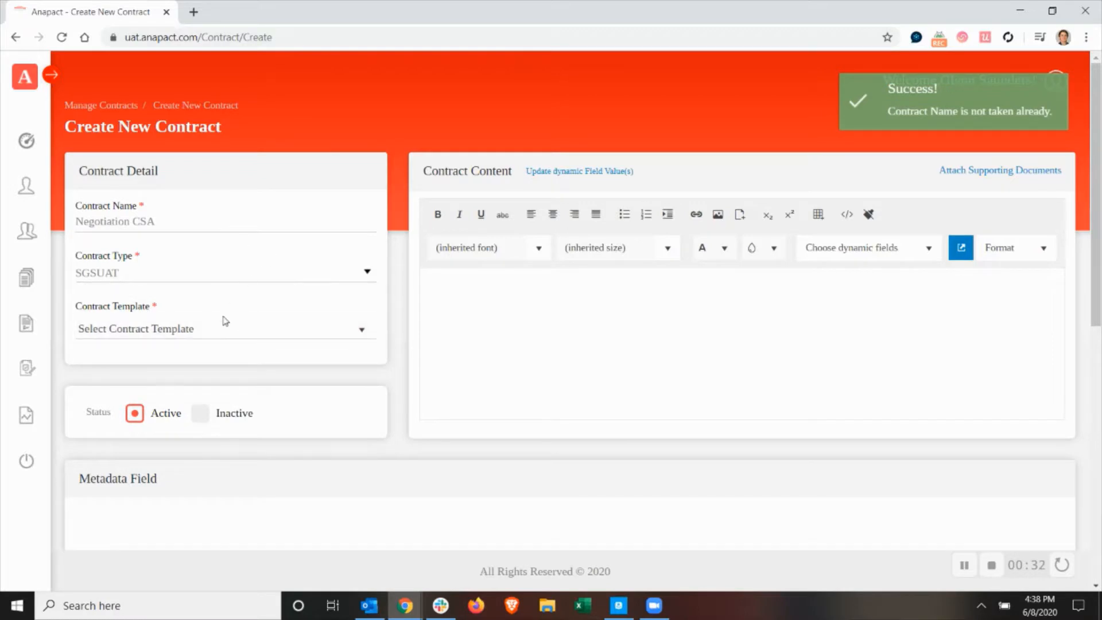
click(215, 329)
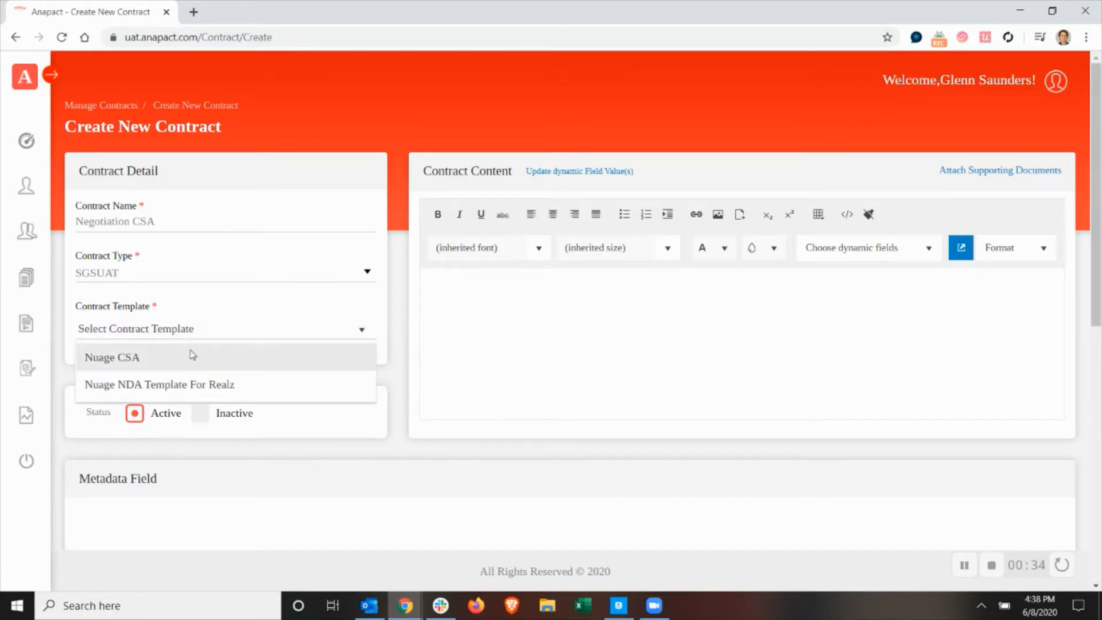
click(191, 353)
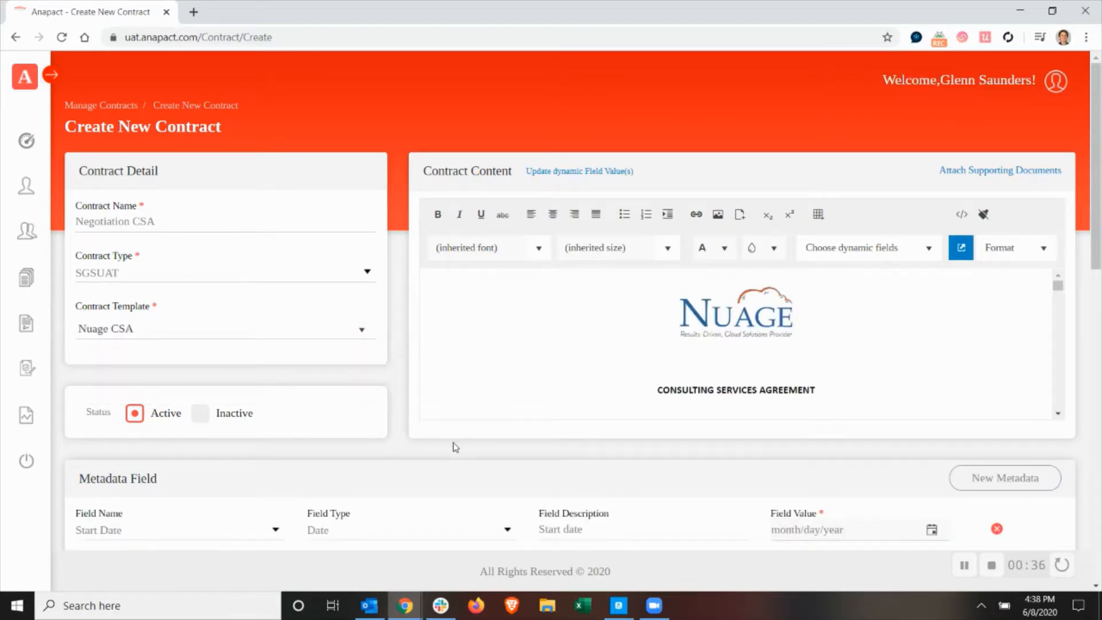
Fill in the customer's full name and street address in the contract's dynamic field values.
scroll(453, 446, down, 4)
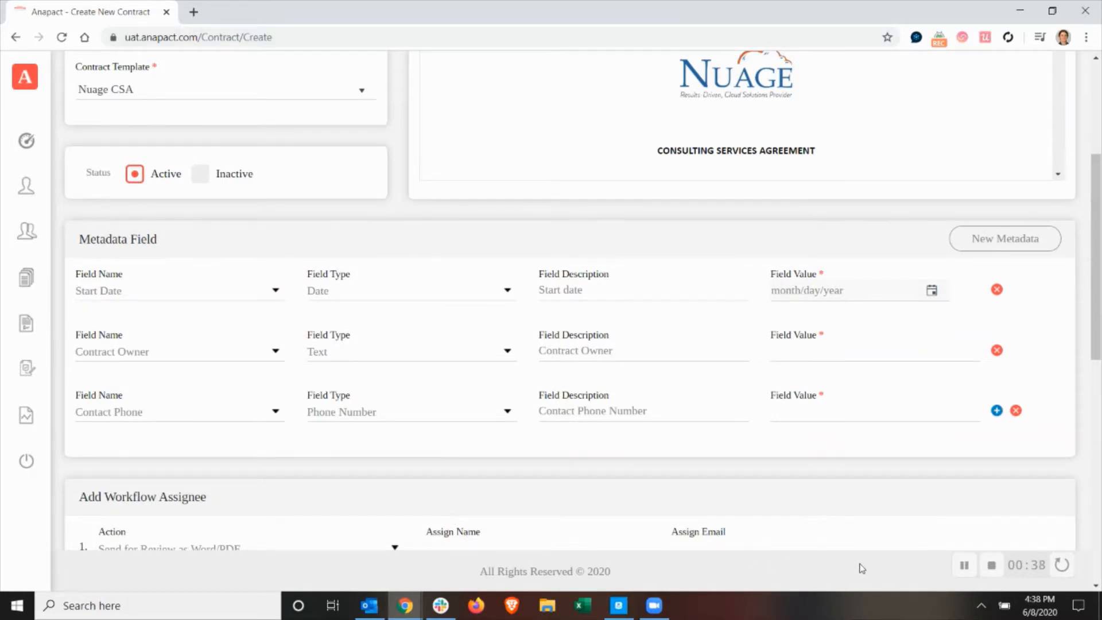
scroll(859, 568, up, 4)
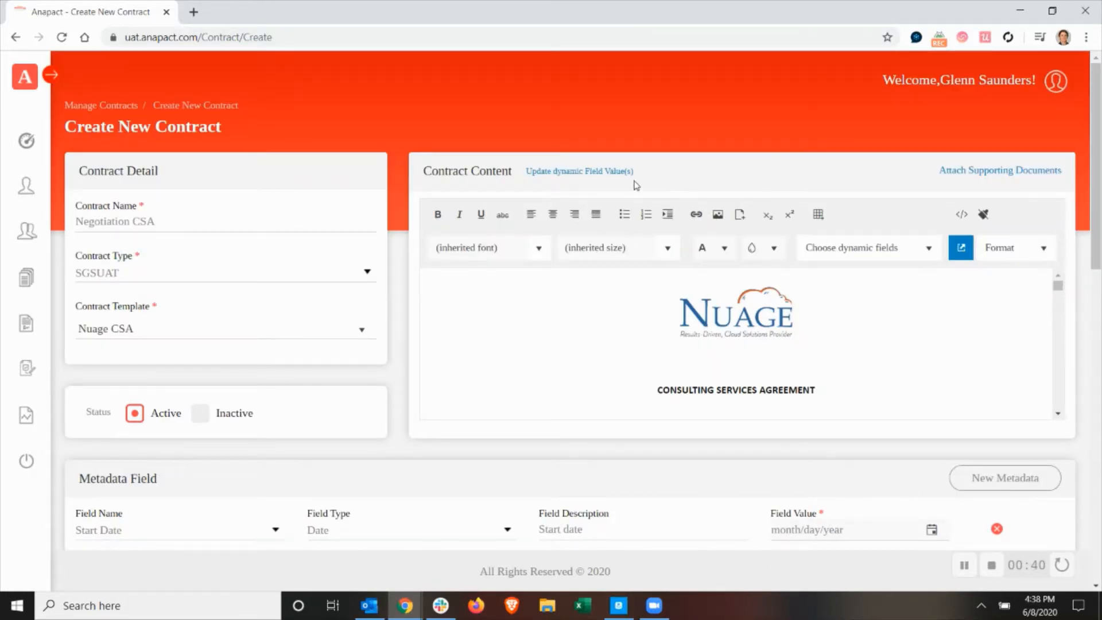
click(618, 173)
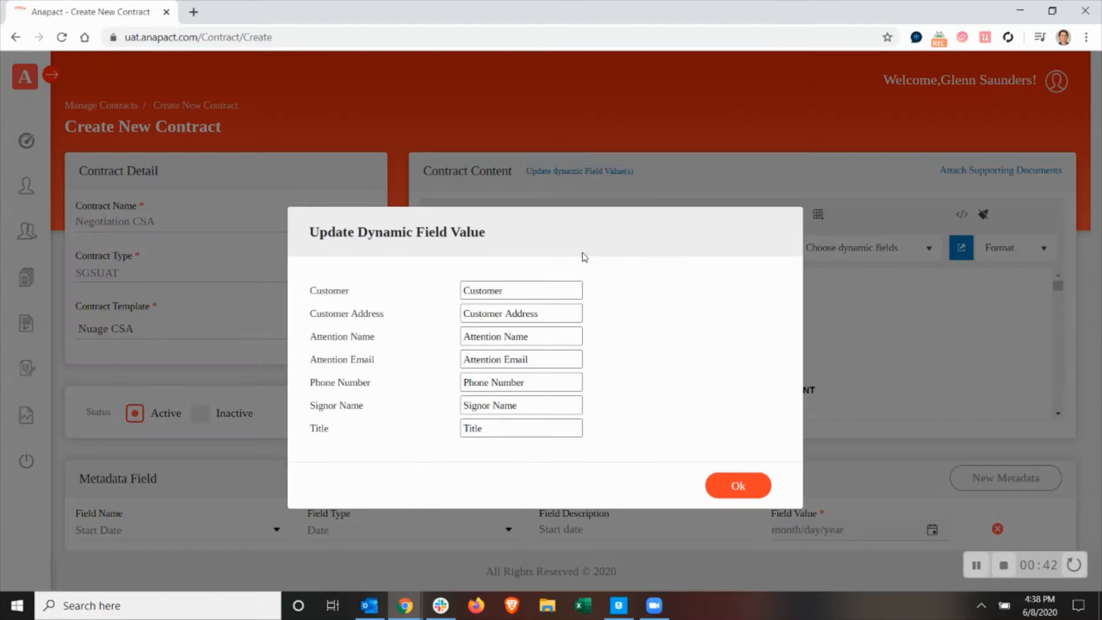
double_click(526, 291)
text(John Smith)
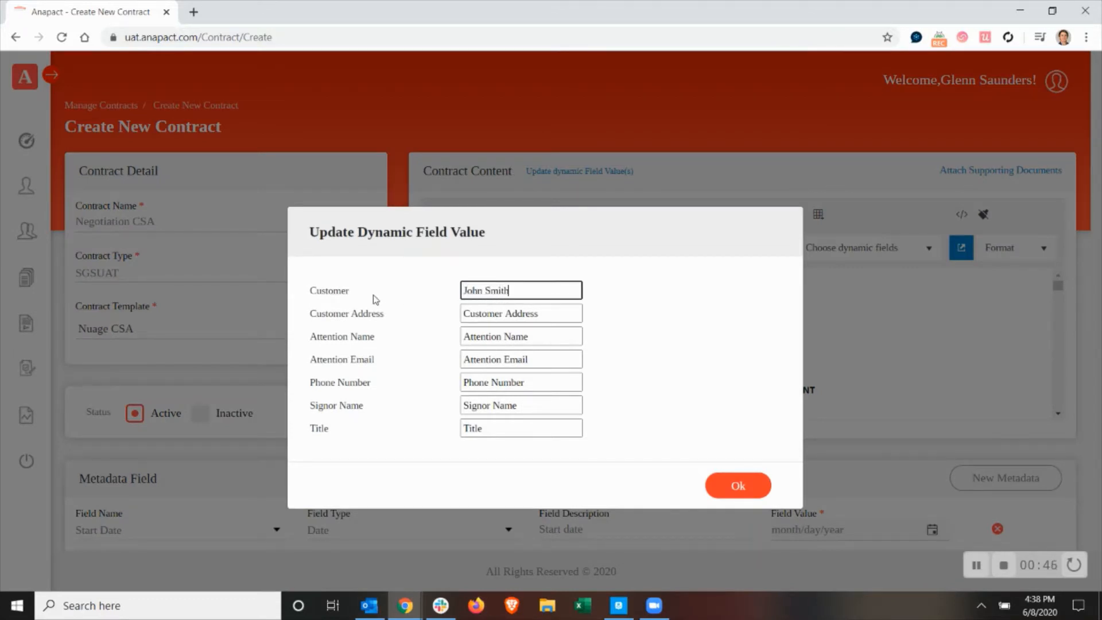
key(Tab)
text(1234)
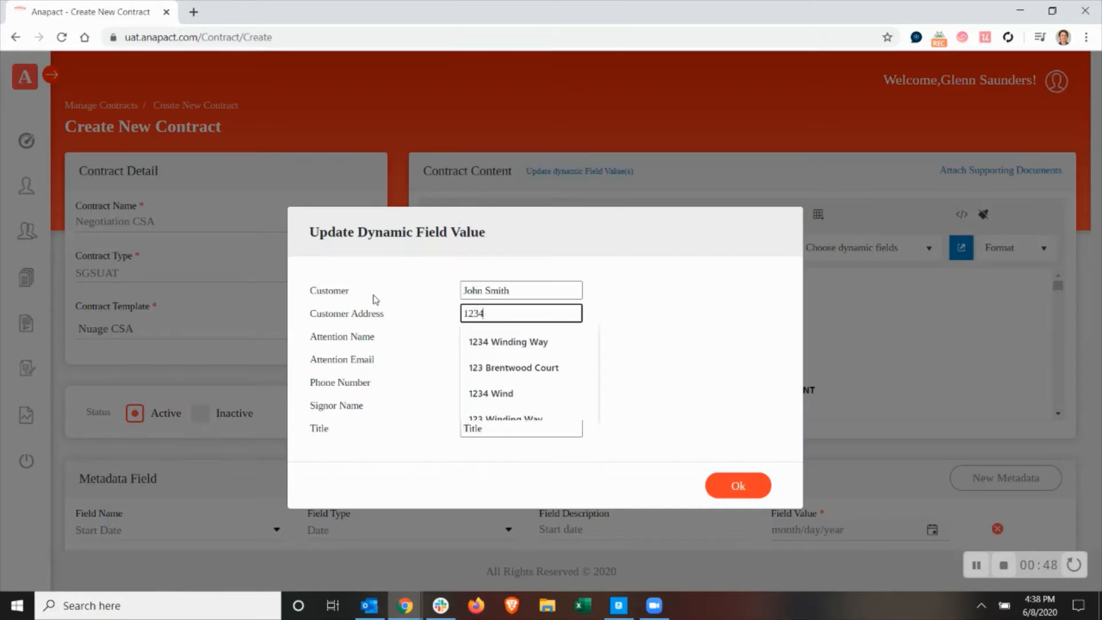
key(BackSpace)
key(Down)
key(Down)
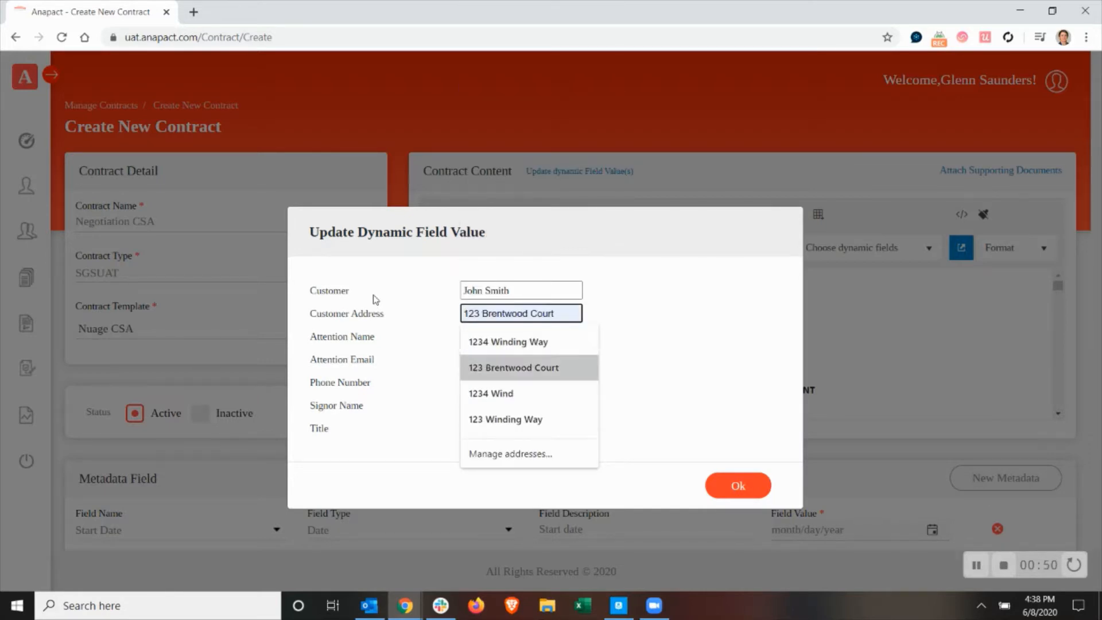
key(Tab)
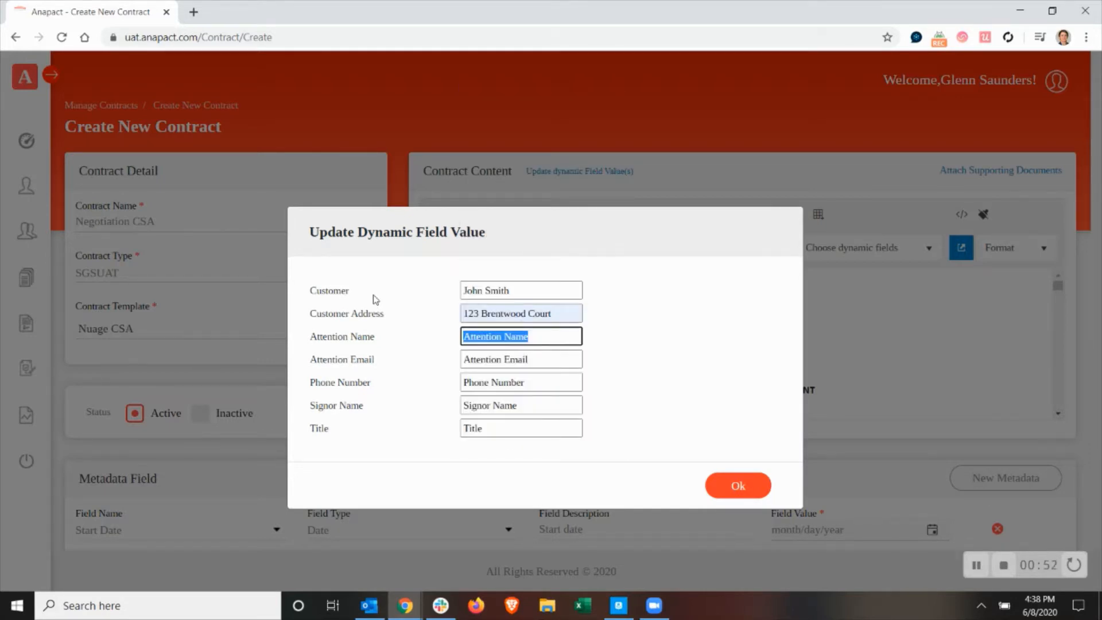
Fill in the attention contact's full name and e-mail address in the dynamic field values.
text(John Smight)
key(Tab)
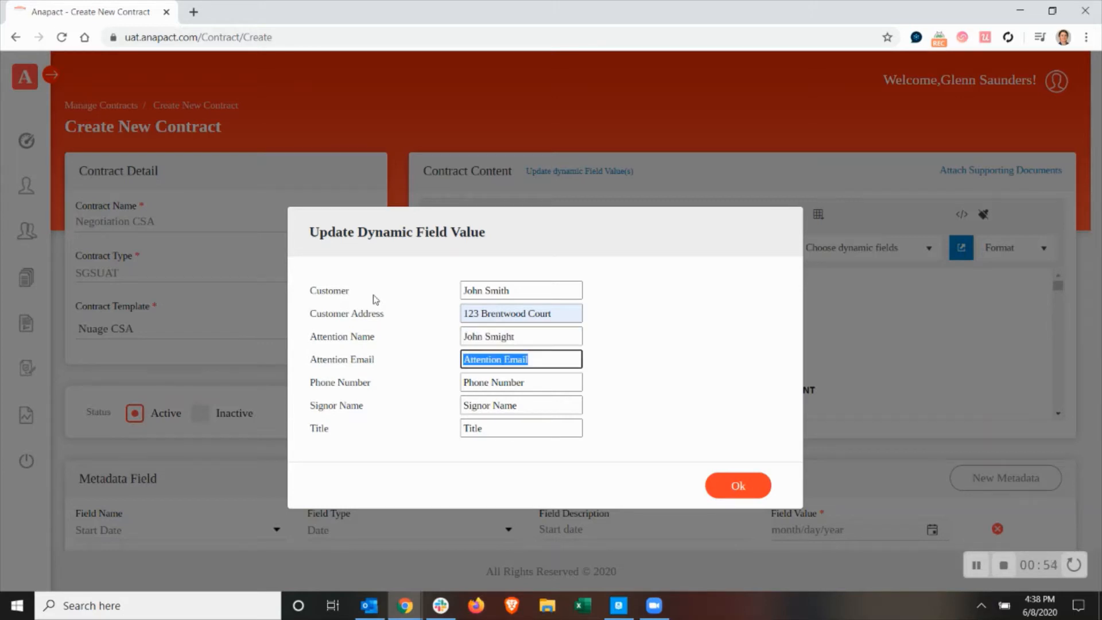
key(shift+Tab)
key(End)
key(BackSpace)
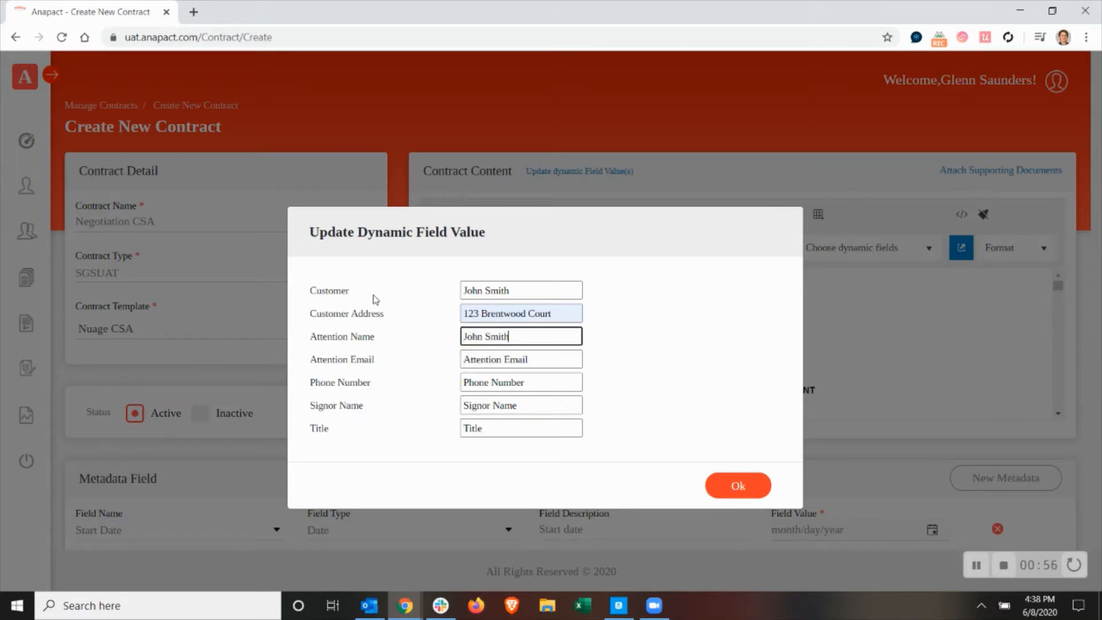
key(Tab)
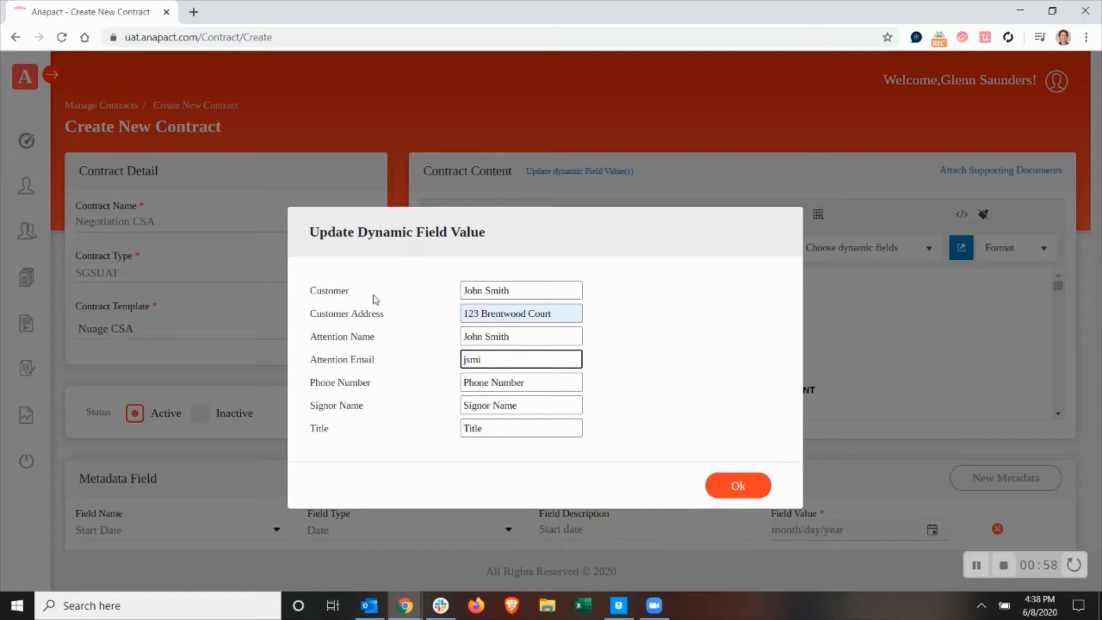
Enter the contact's phone number in the dynamic field values.
key(Tab)
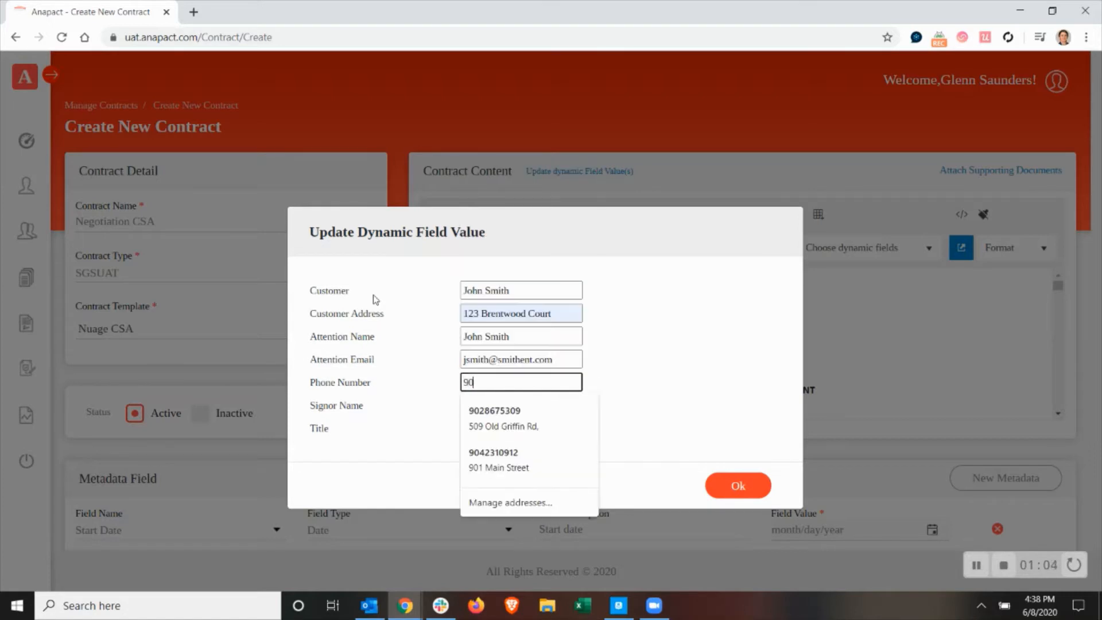
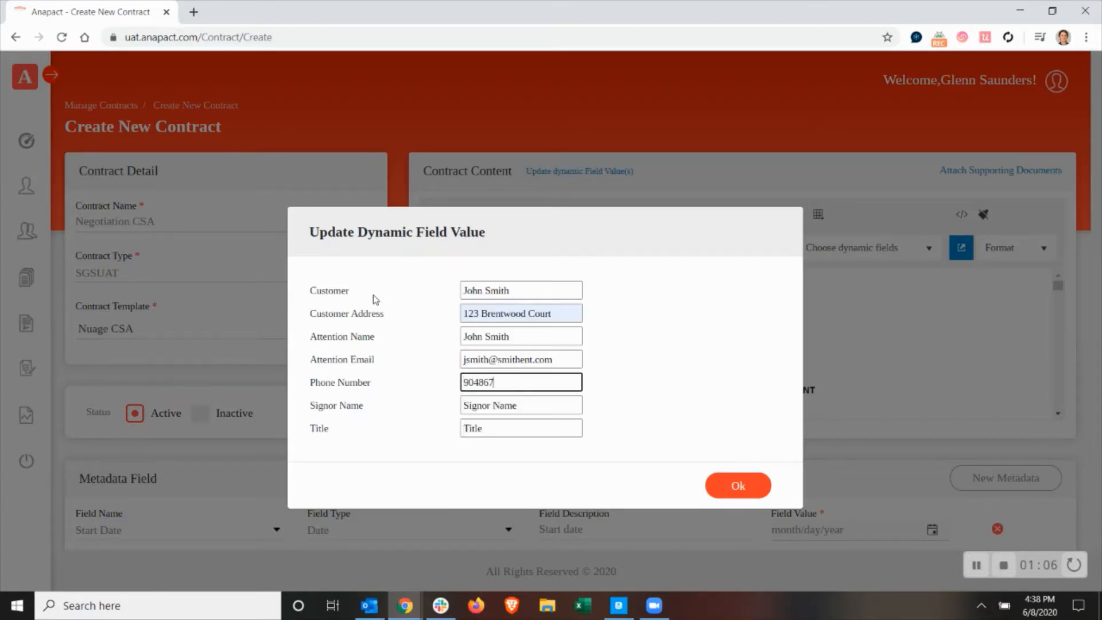
key(Tab)
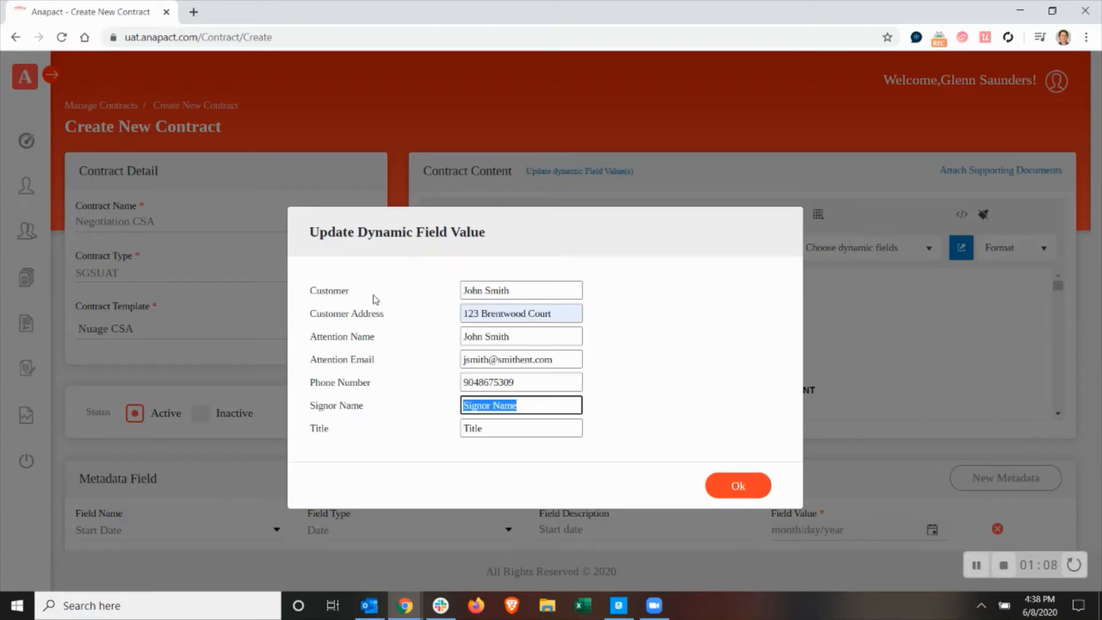
Enter the signor's full name and the title CEO, and apply the dynamic field values.
text(John Smith)
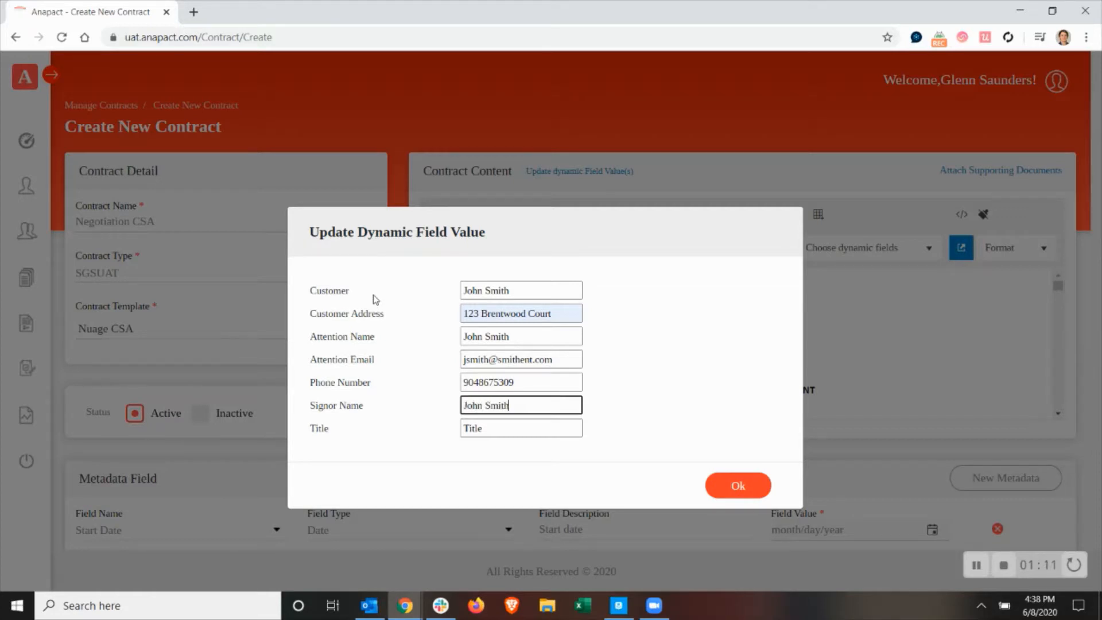
key(Tab)
text(CEO)
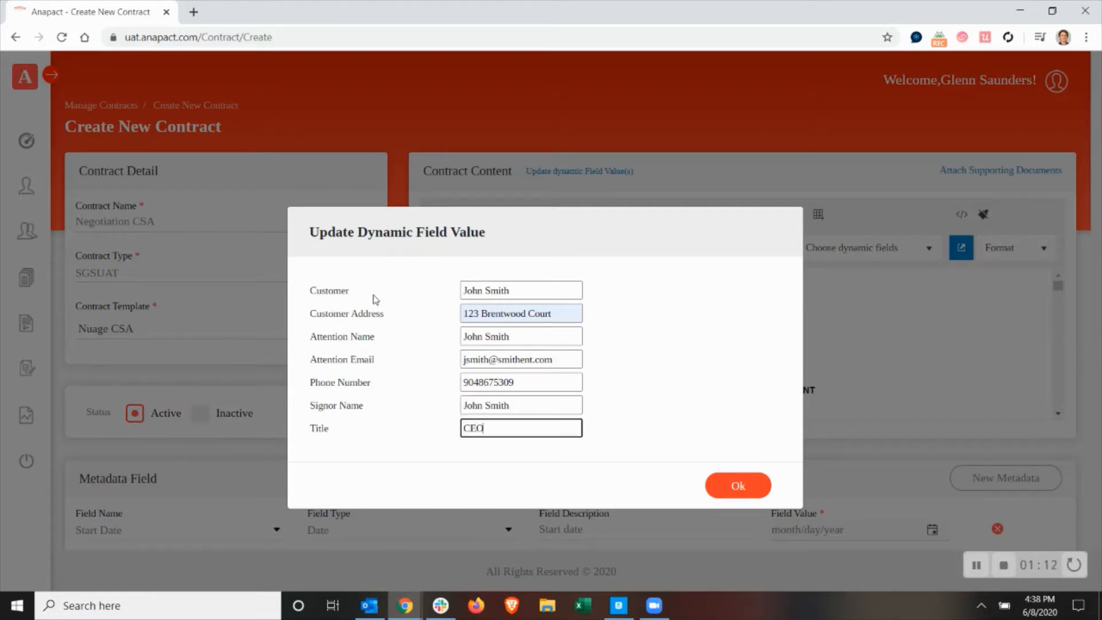
click(745, 487)
Set the Start Date metadata value to 6/8/2020.
scroll(492, 472, down, 4)
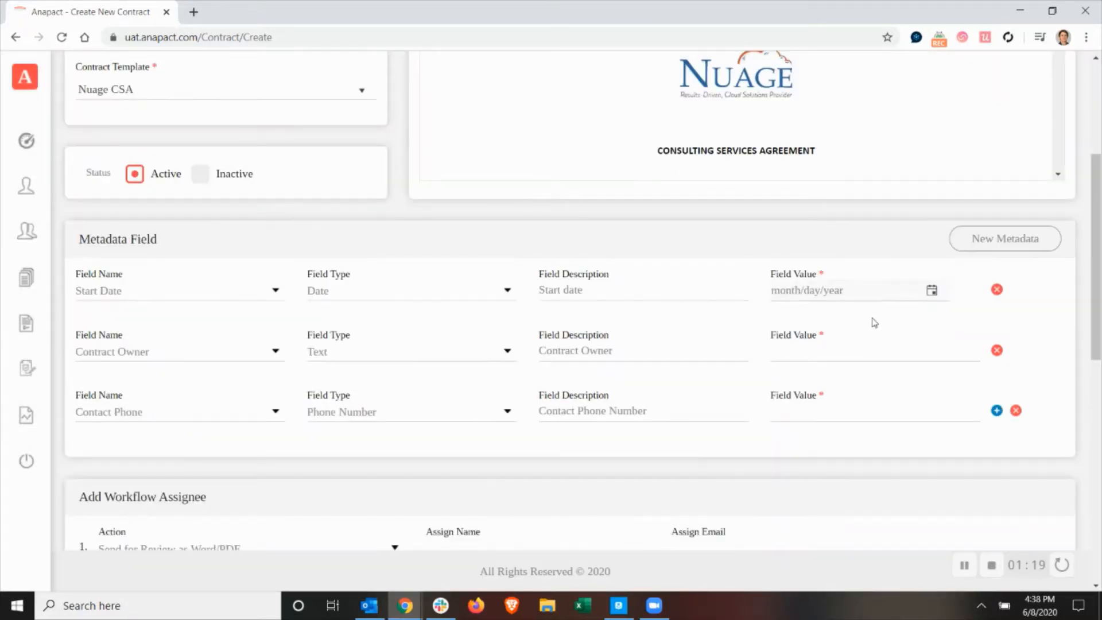
click(931, 291)
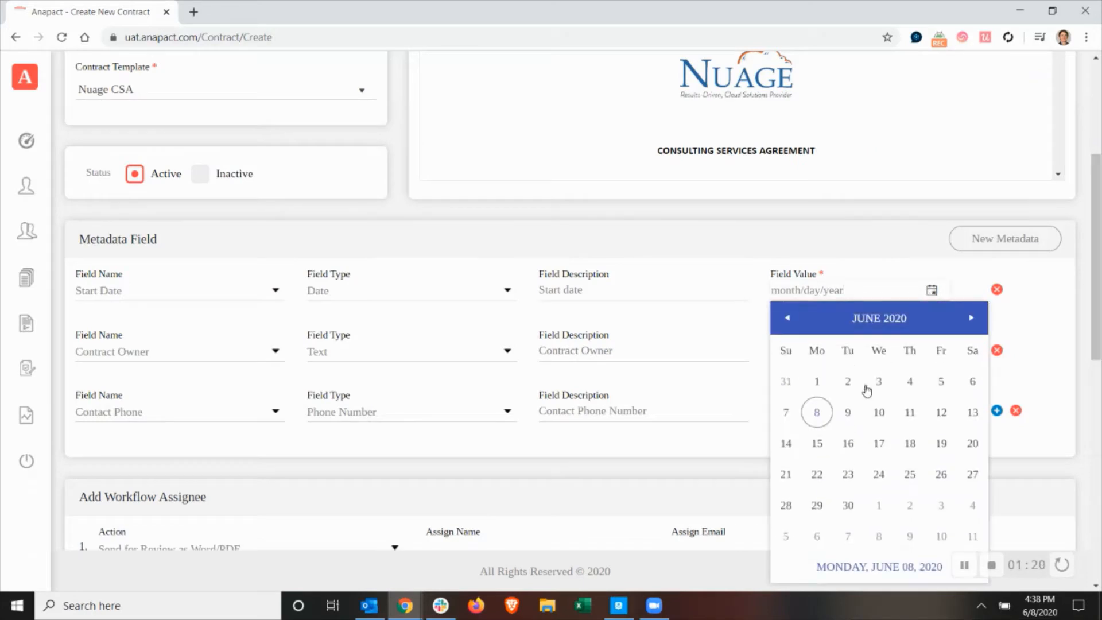
click(823, 414)
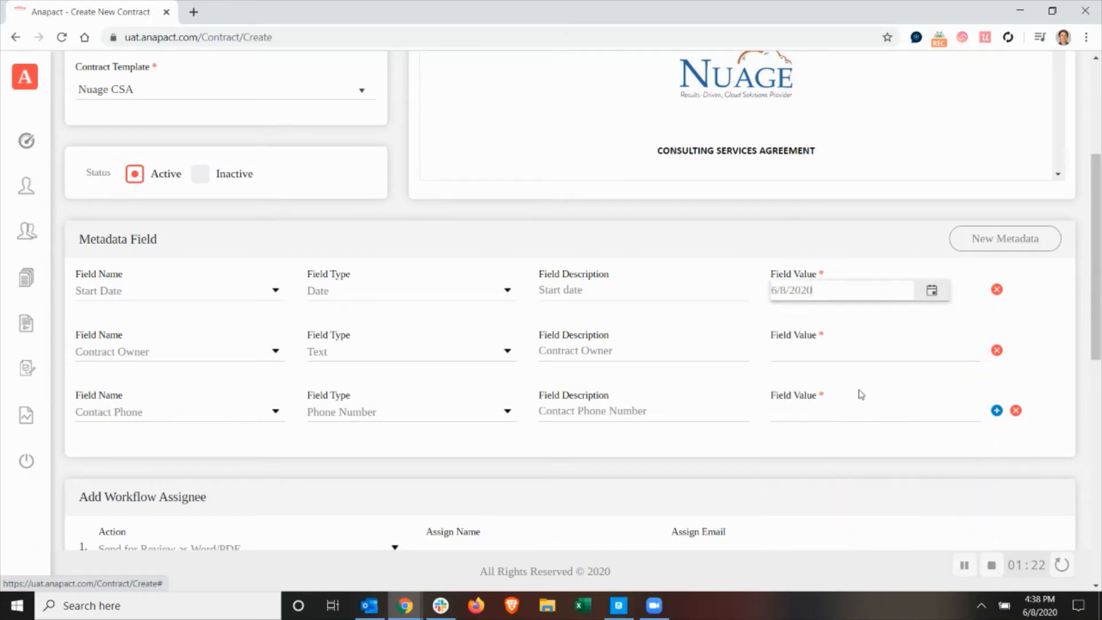
Fill in the contract owner's full name and the contact phone number as metadata values.
click(883, 353)
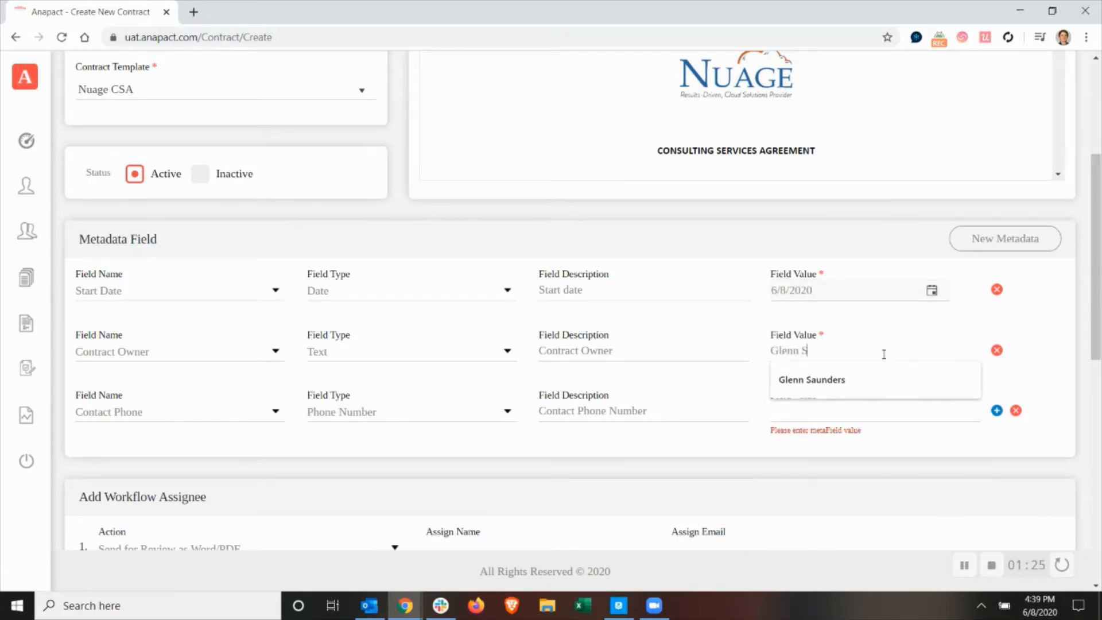
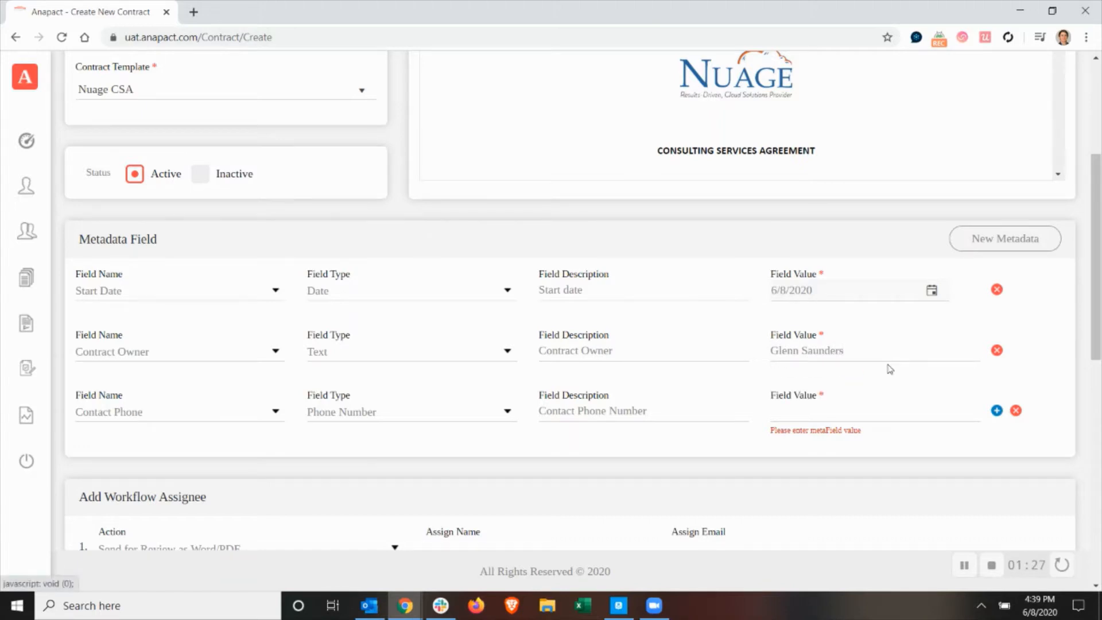
click(843, 411)
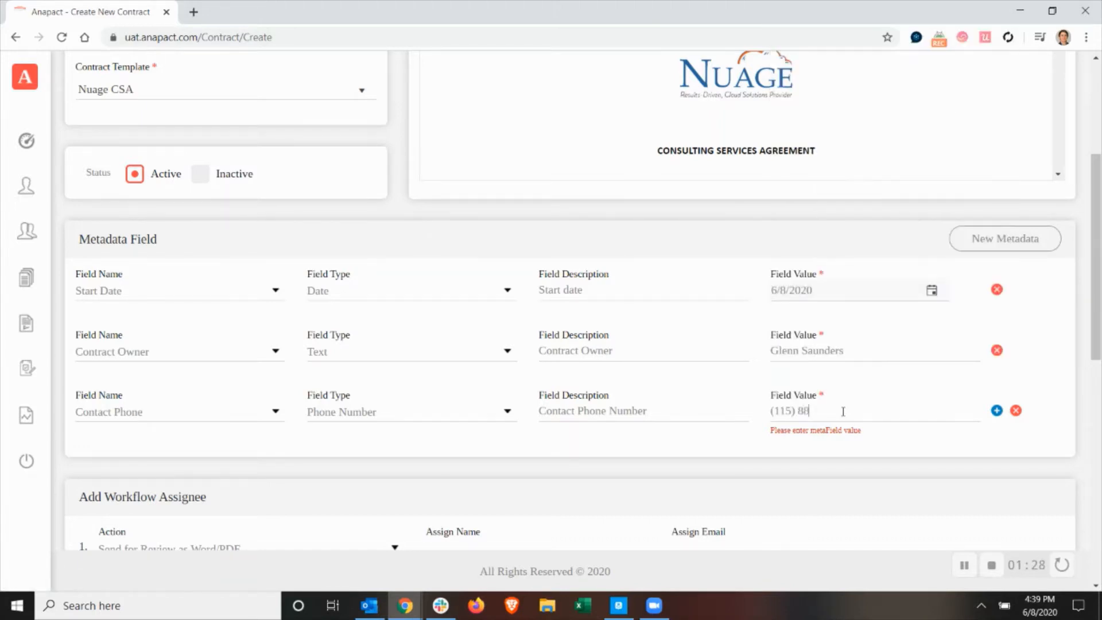
Assign the Send for Review as Word/PDF workflow action to the customer, entering the full name and e-mail address.
scroll(787, 489, down, 4)
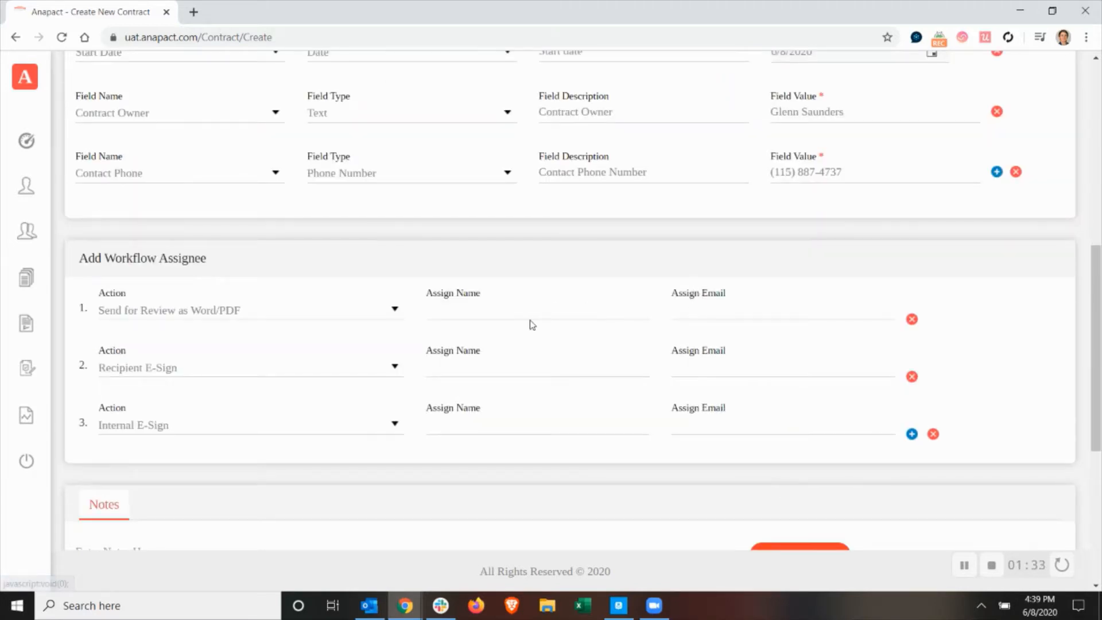
click(480, 305)
text(G)
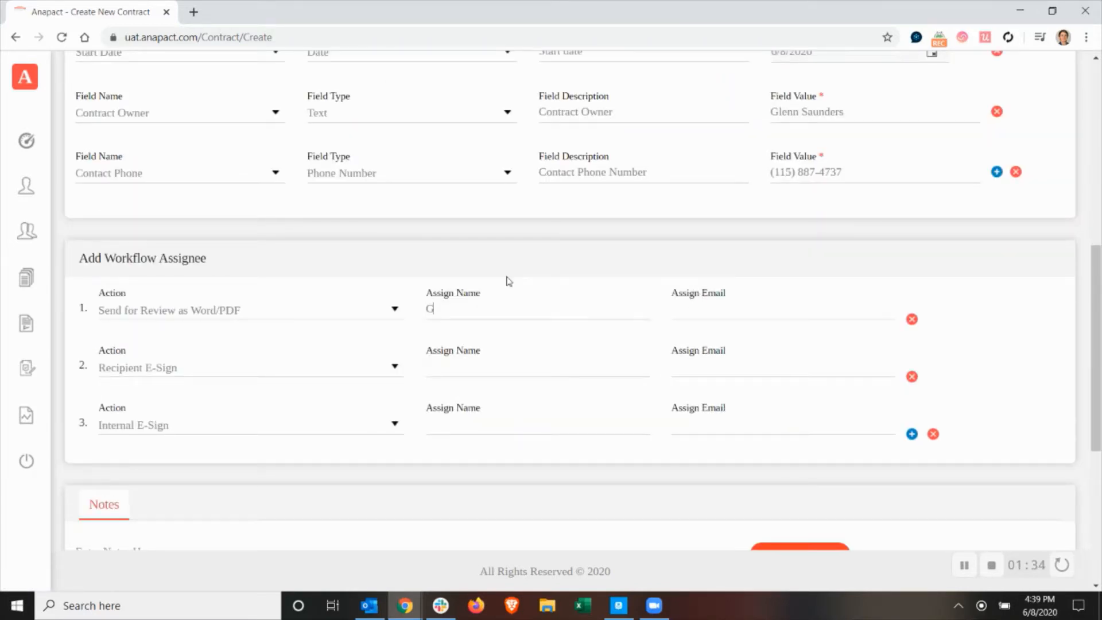
text(ohn Smith)
key(Tab)
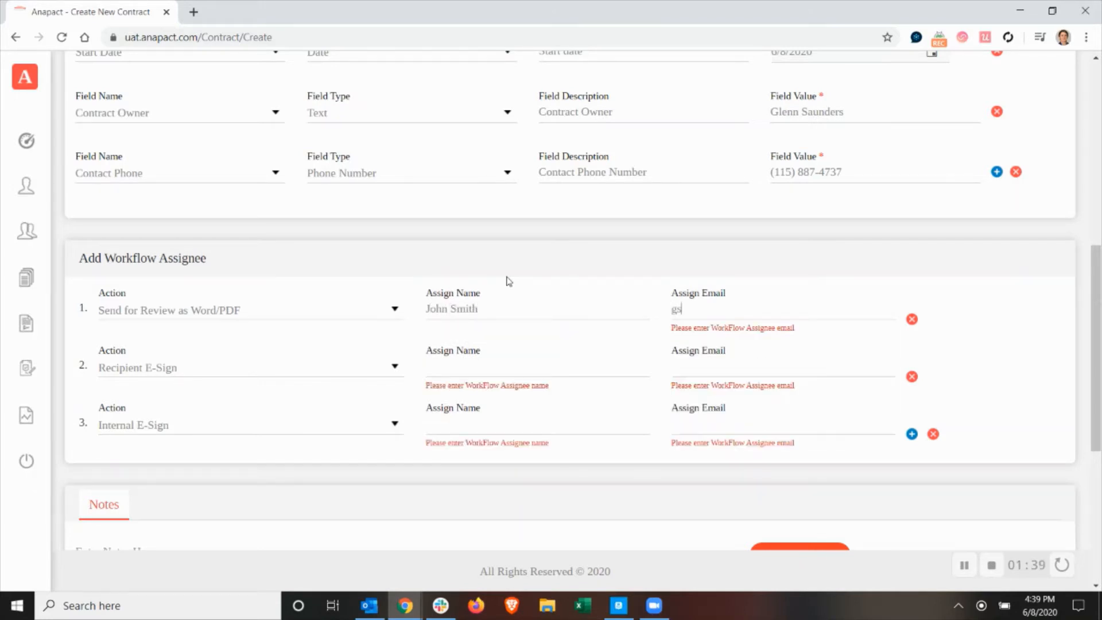
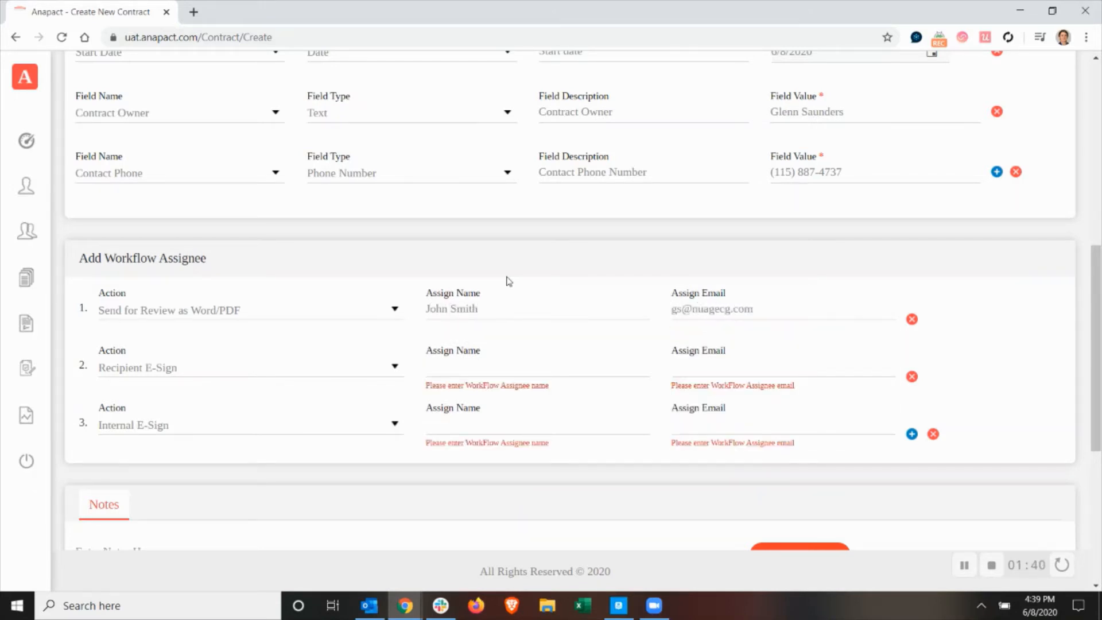
Assign the Recipient E-Sign workflow action to the customer, entering the full name and e-mail address.
key(Tab)
key(Tab)
text(JOhn)
text(n SM)
text(th)
key(Tab)
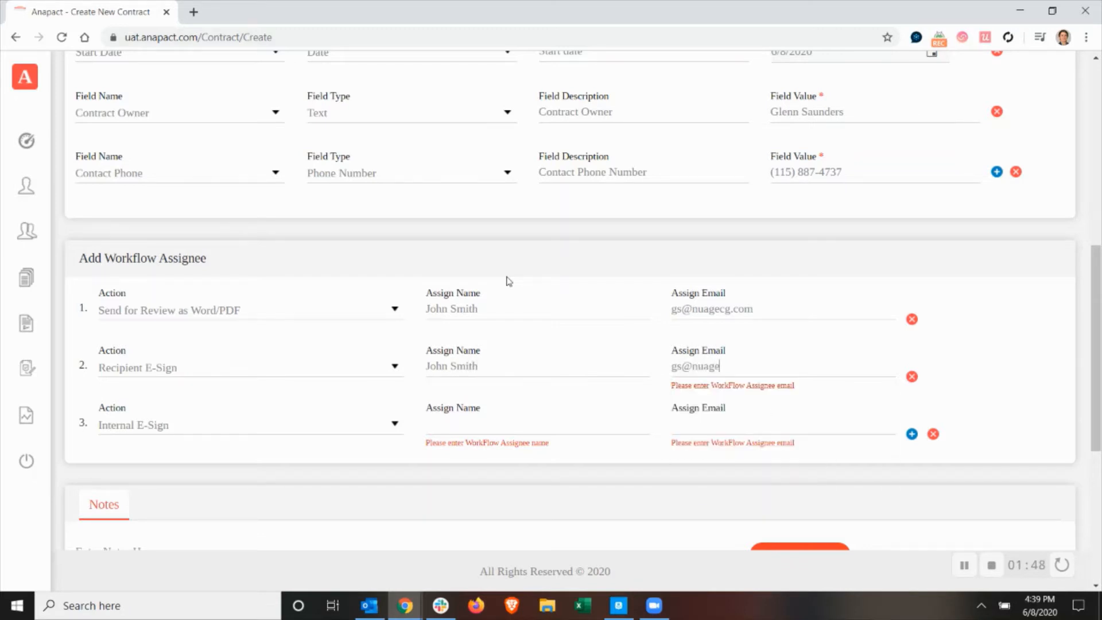
Assign the Internal E-Sign workflow action to the contract owner from the suggested internal users.
key(Tab)
key(Tab)
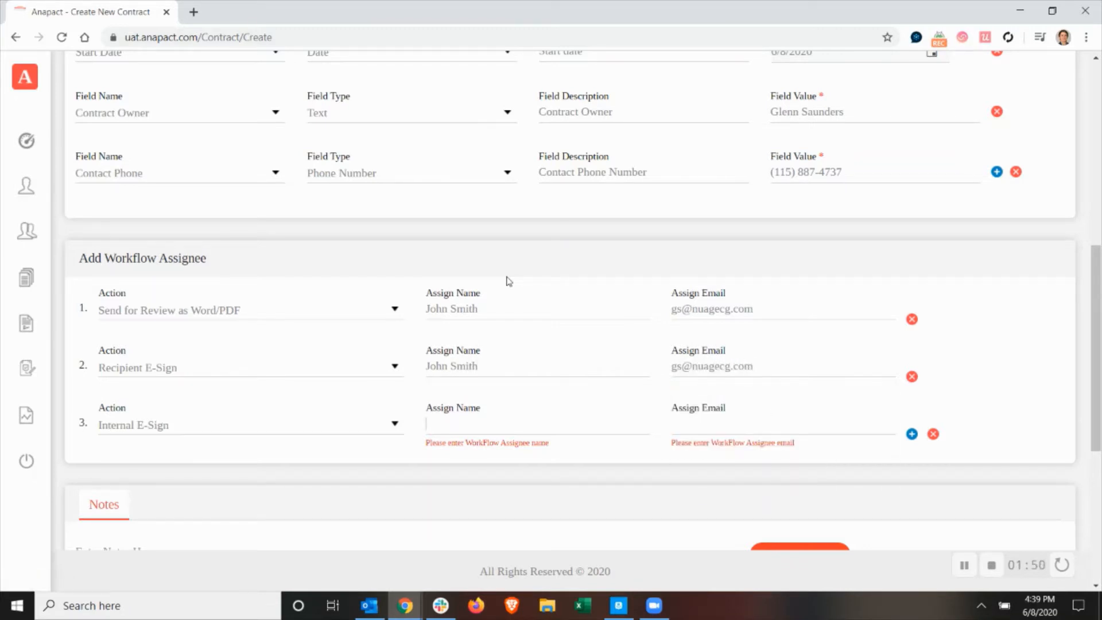
text(Glenn)
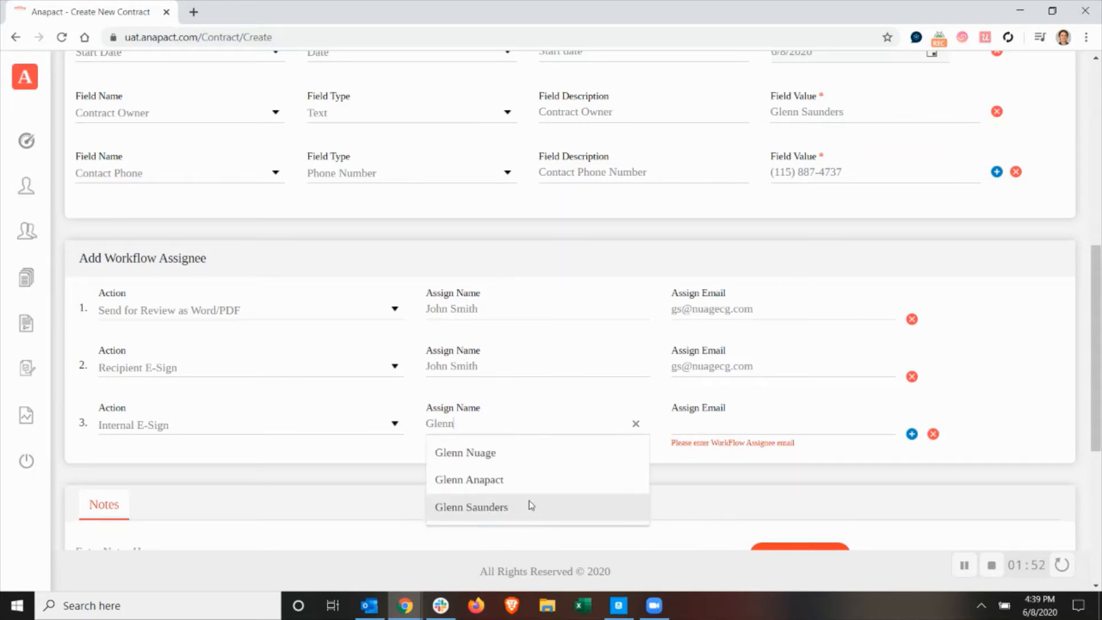
text(a)
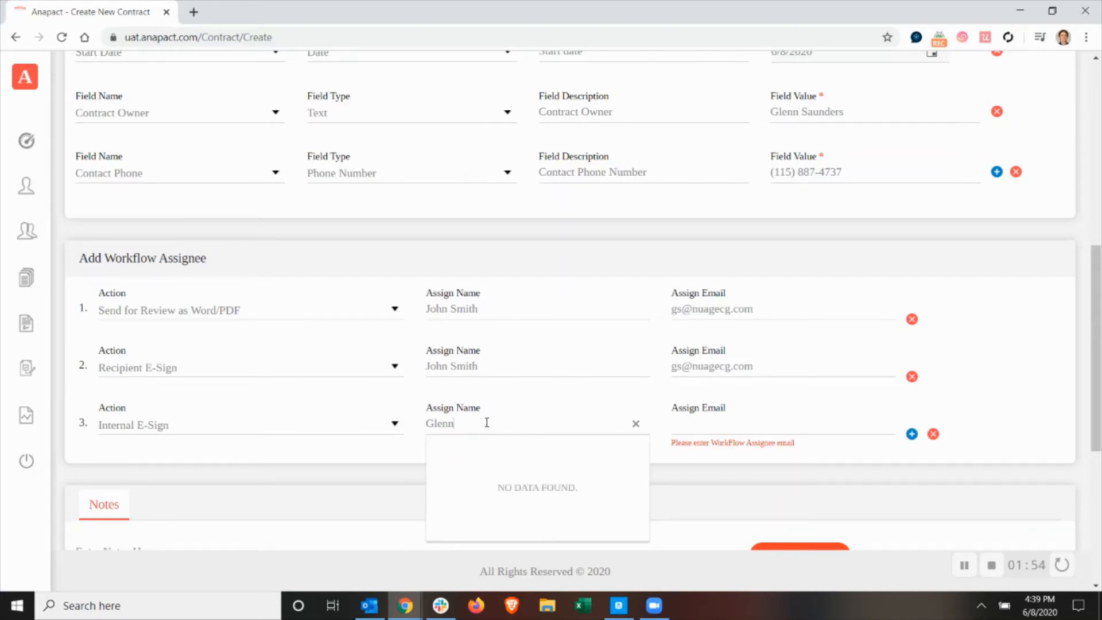
click(495, 507)
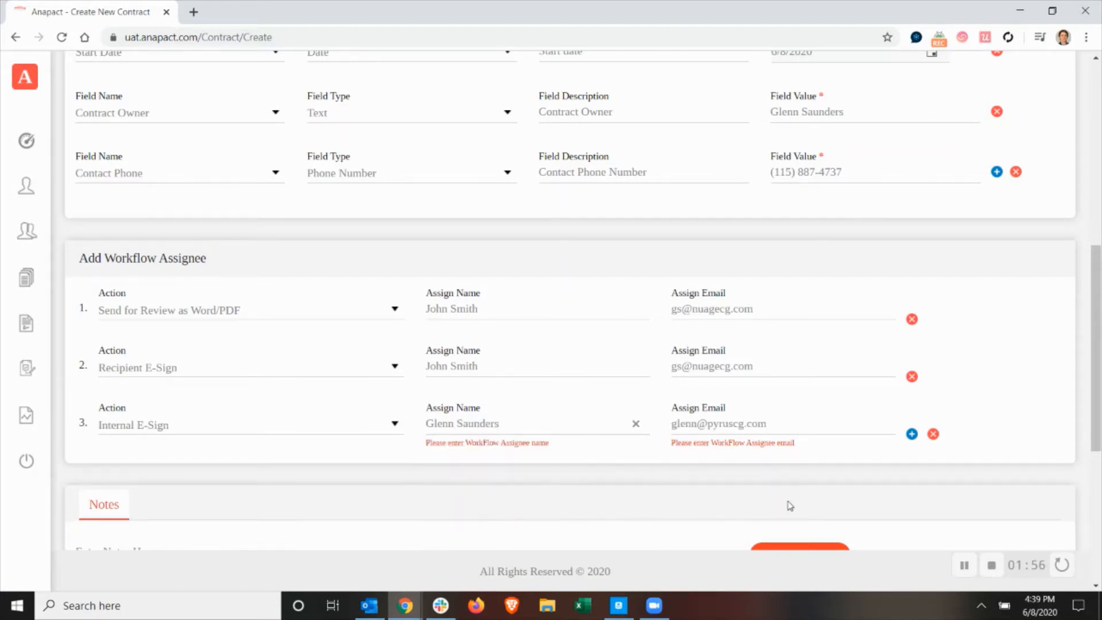
Add the note "Review process" to the contract.
scroll(790, 506, down, 5)
click(249, 315)
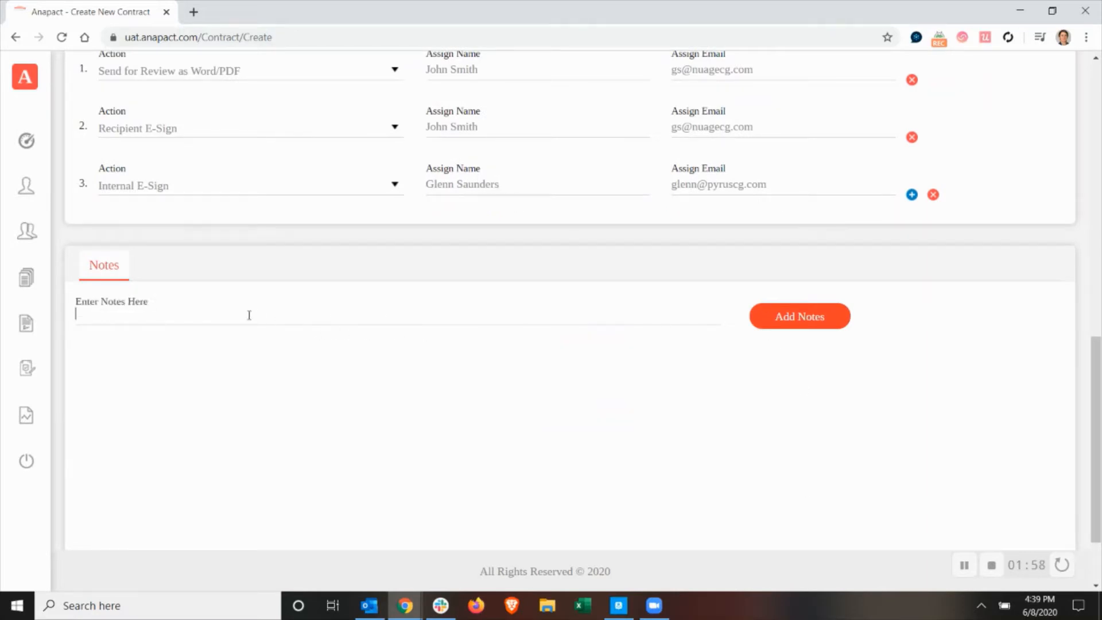
text(Review process)
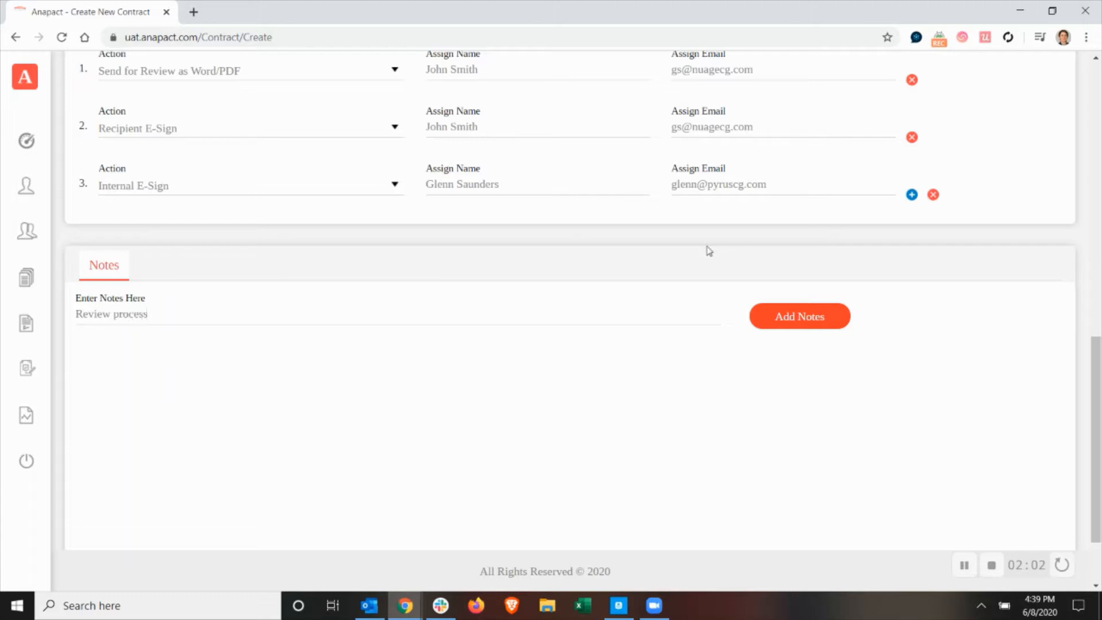
click(821, 318)
Submit the contract for negotiation with Word as the document type.
scroll(871, 361, down, 3)
click(1031, 524)
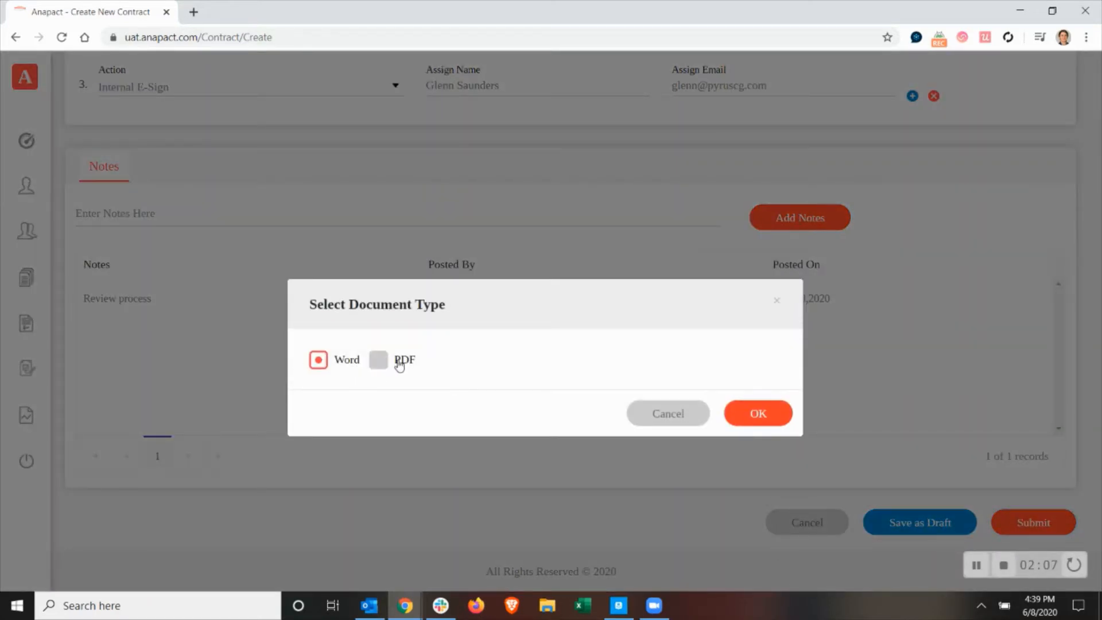
click(759, 414)
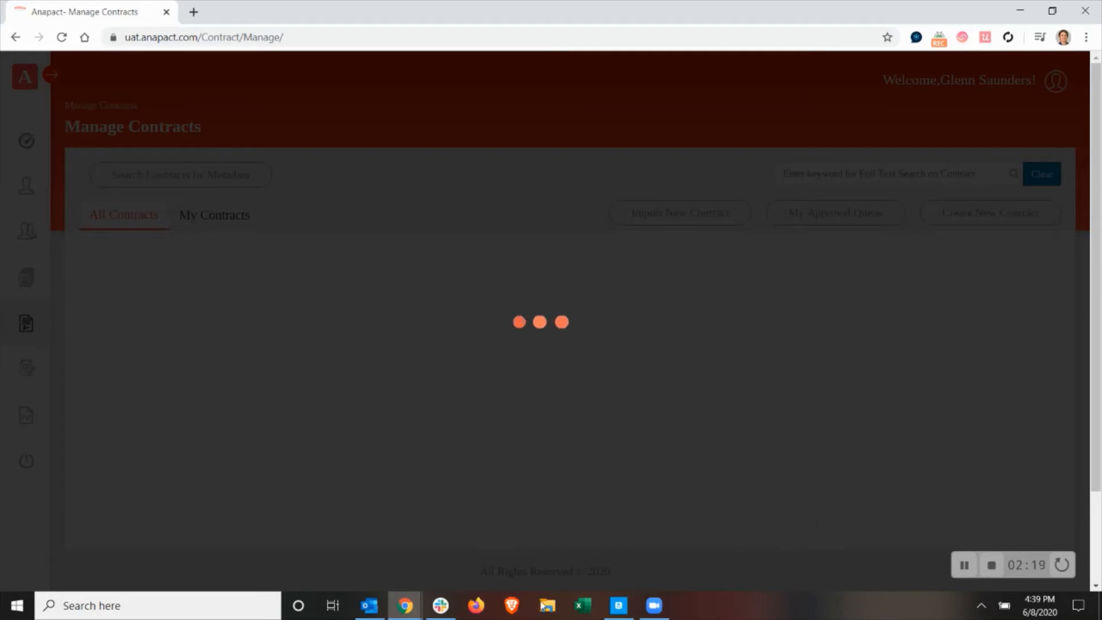
Switch to Outlook and read the "Contract sent for review document" e-mail in the Anapact folder.
click(369, 606)
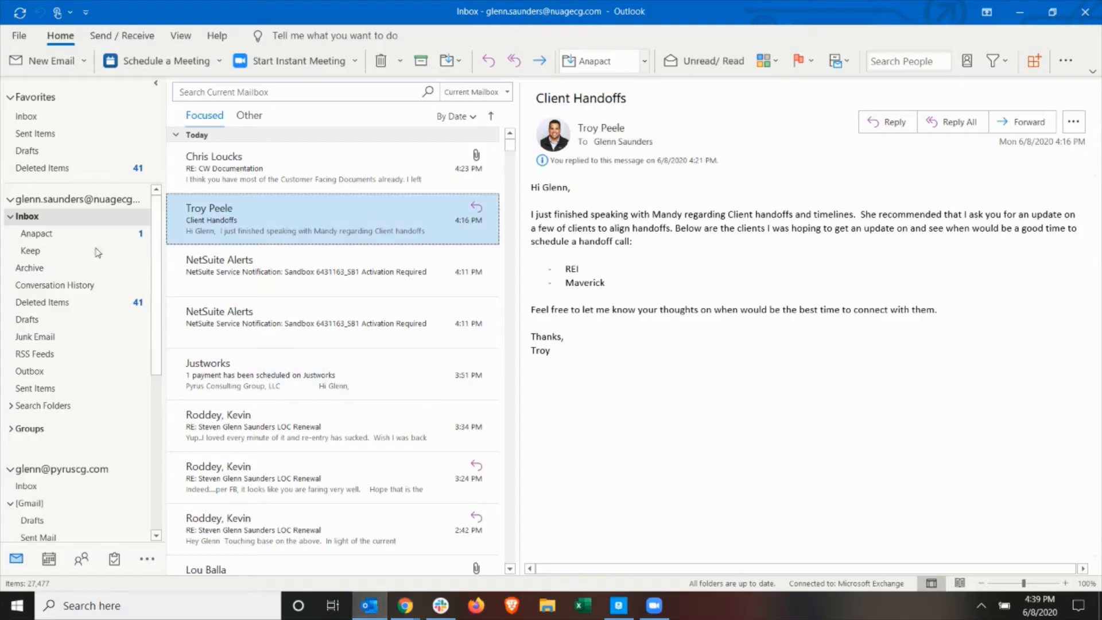
click(74, 233)
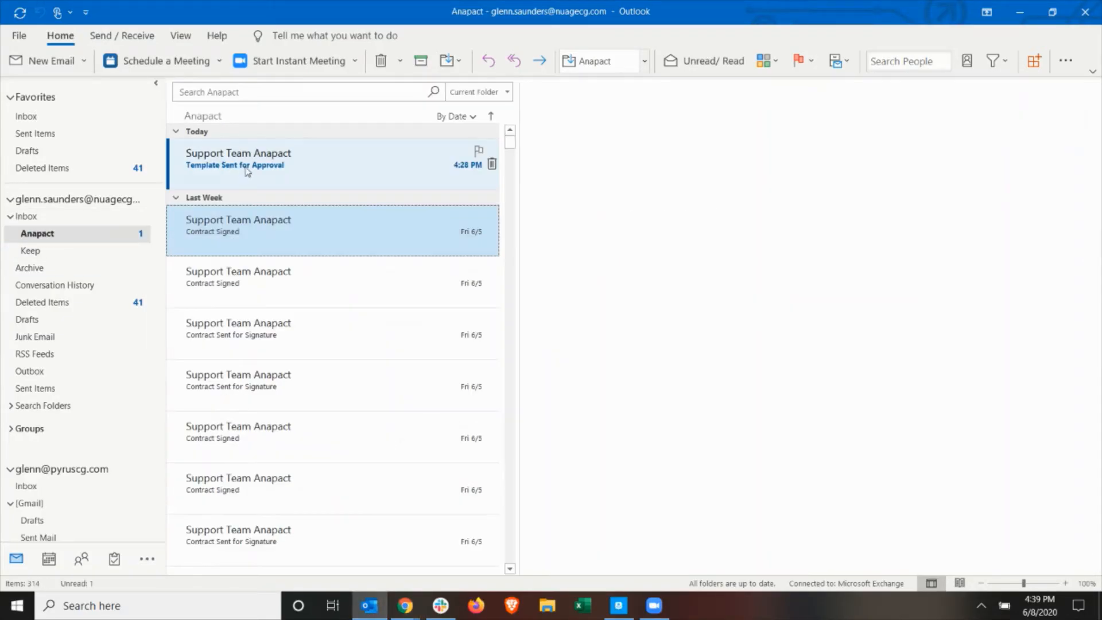
click(247, 171)
click(250, 170)
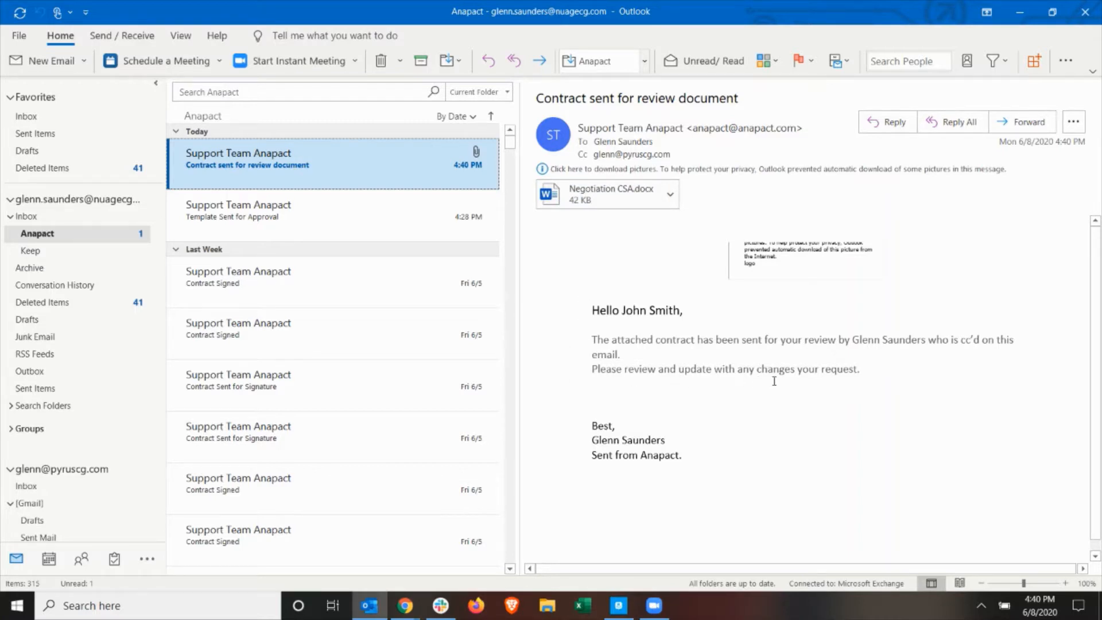
Switch back to Anapact in Chrome and reopen the Negotiation CSA contract for editing, with its content in the full-screen editor.
key(alt+Tab)
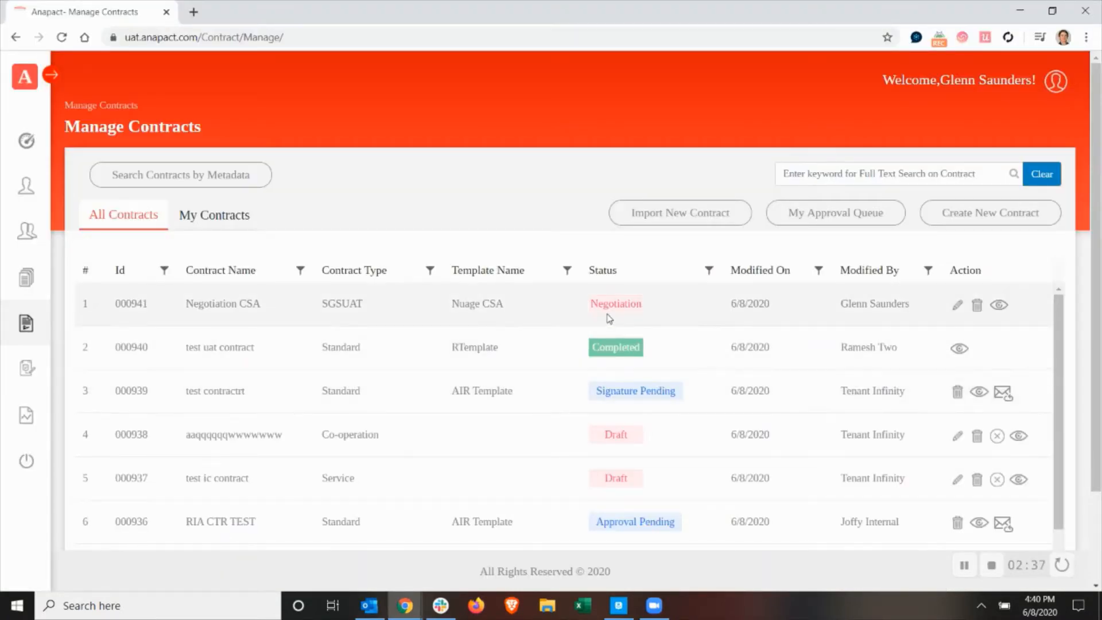
click(960, 305)
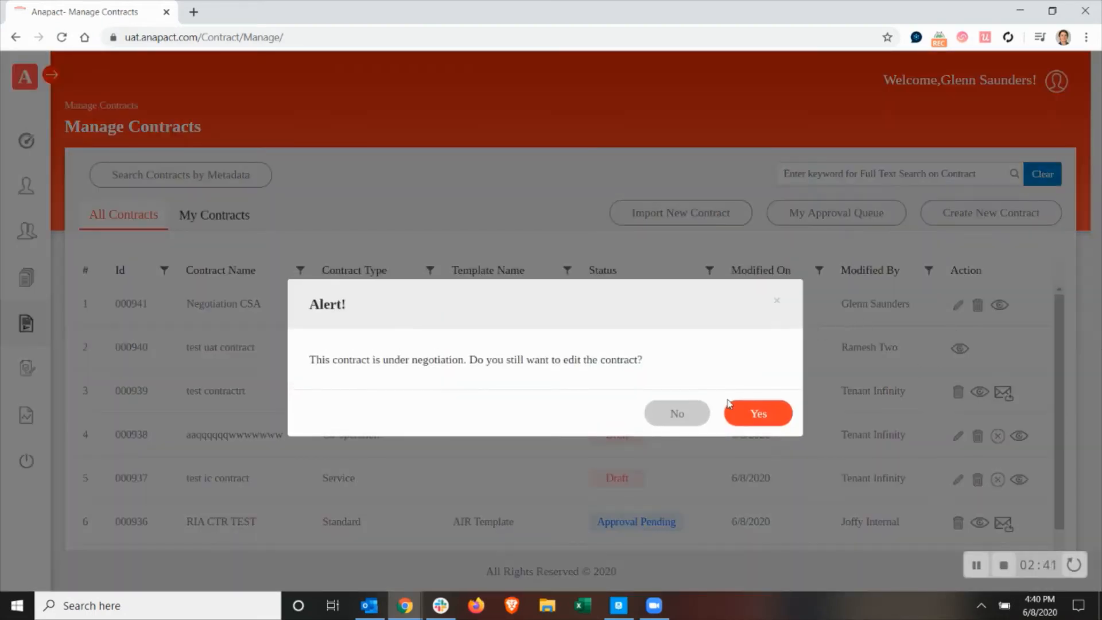
click(749, 411)
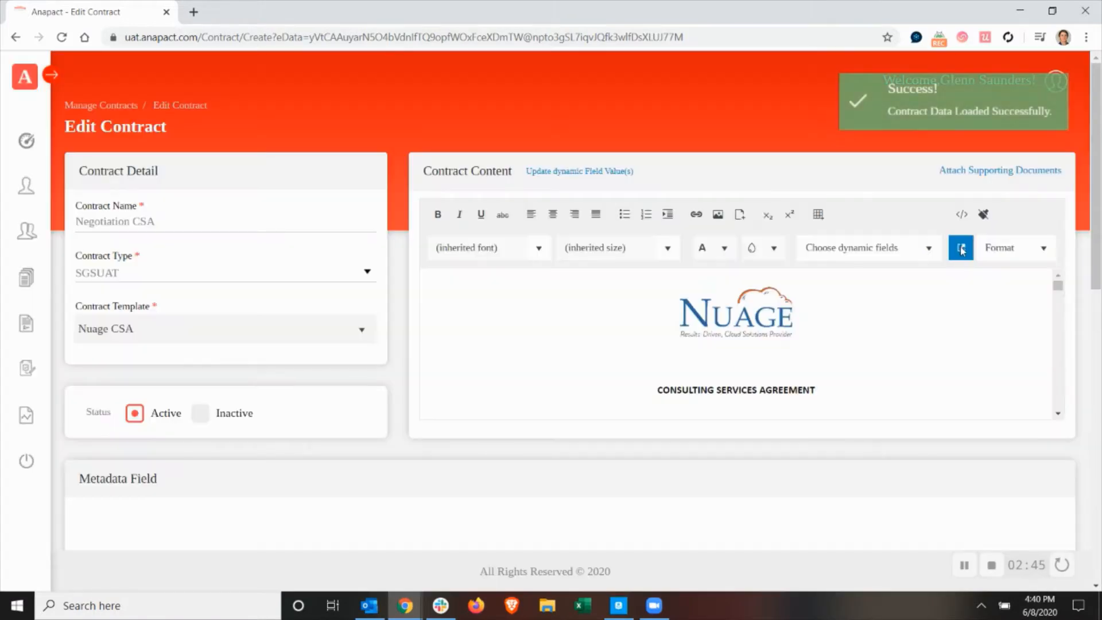
click(961, 248)
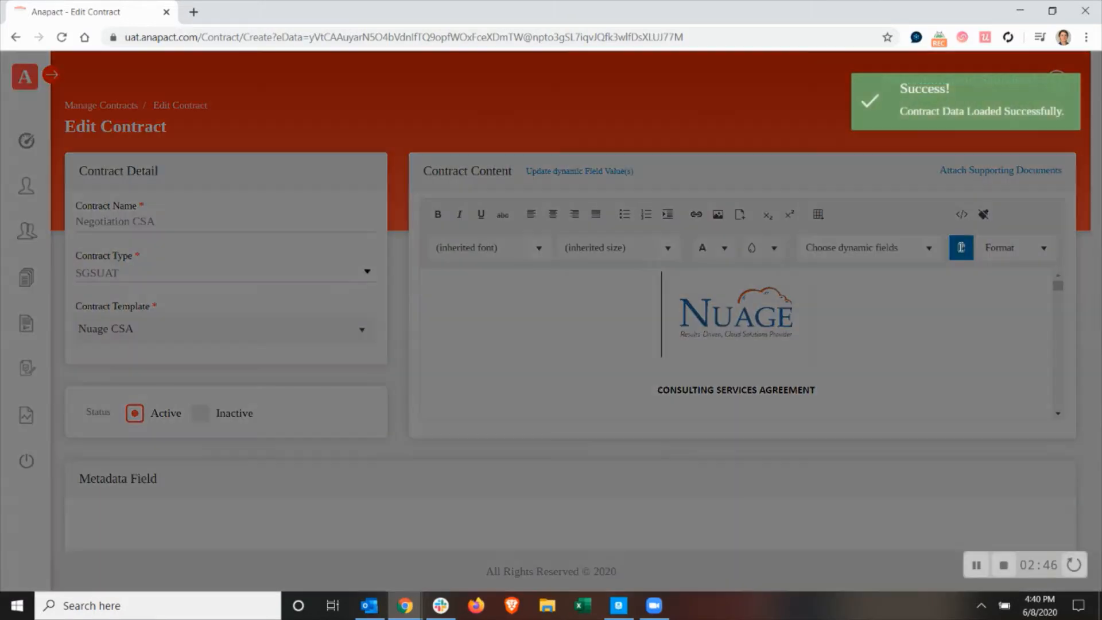
Change the non-solicitation period in the Personnel section's Non-Solicitation of Employees clause to "one (1)" years.
scroll(492, 438, down, 4)
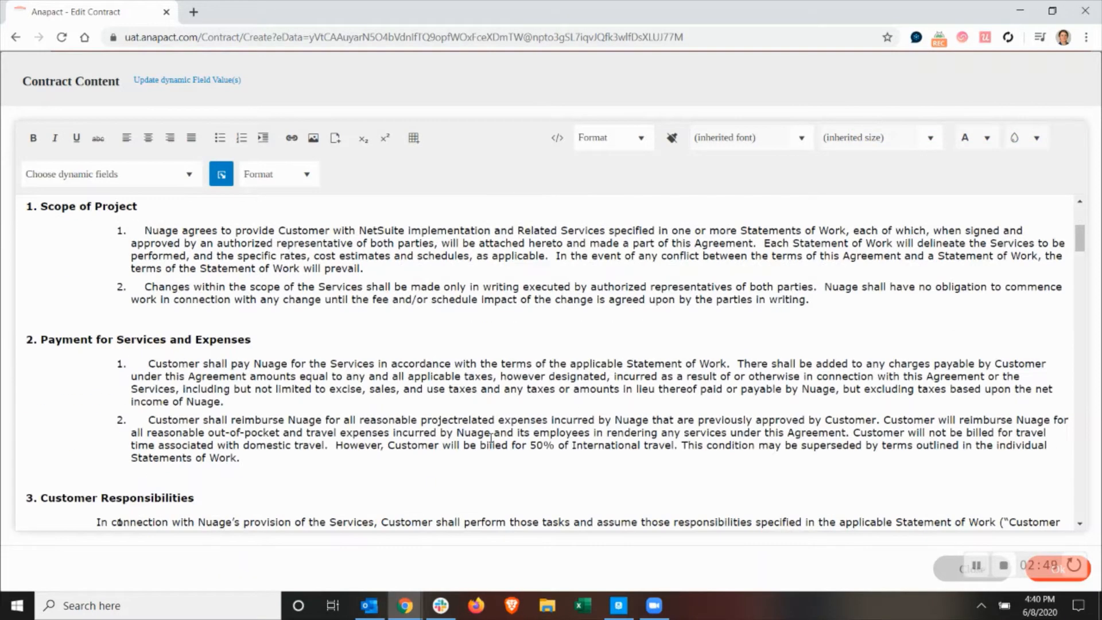
scroll(629, 436, down, 4)
scroll(626, 436, down, 4)
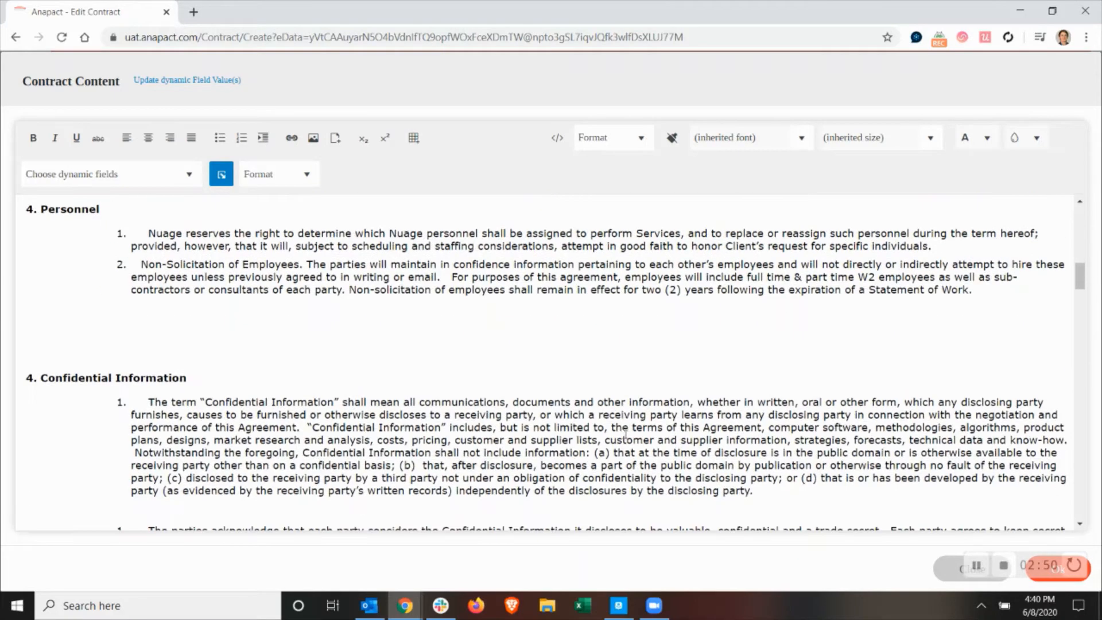
double_click(651, 290)
text(one ()
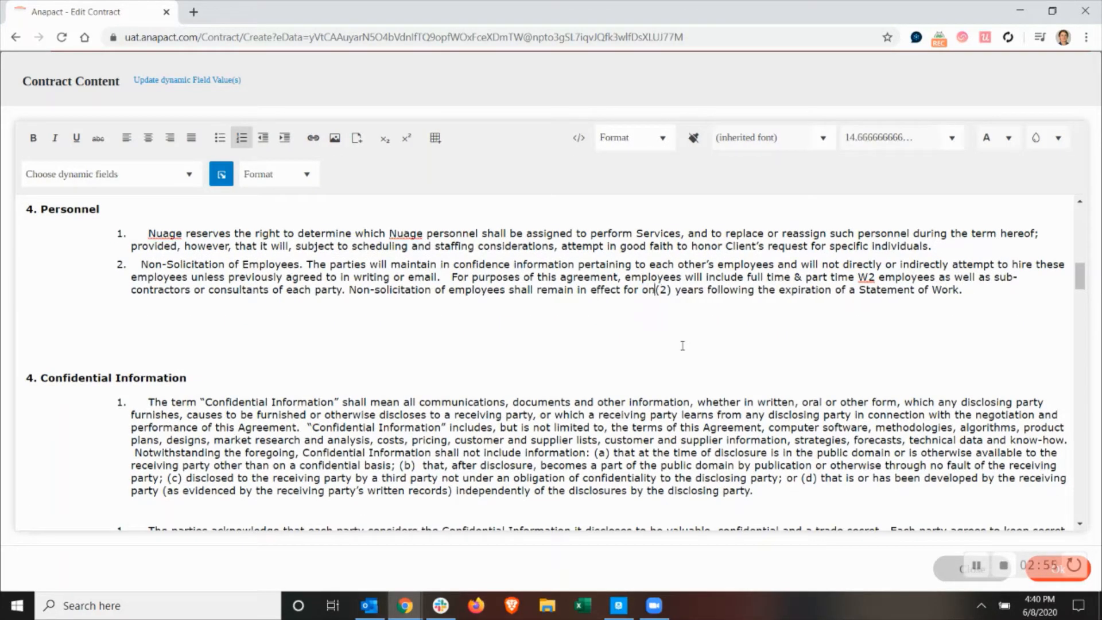
text(1)
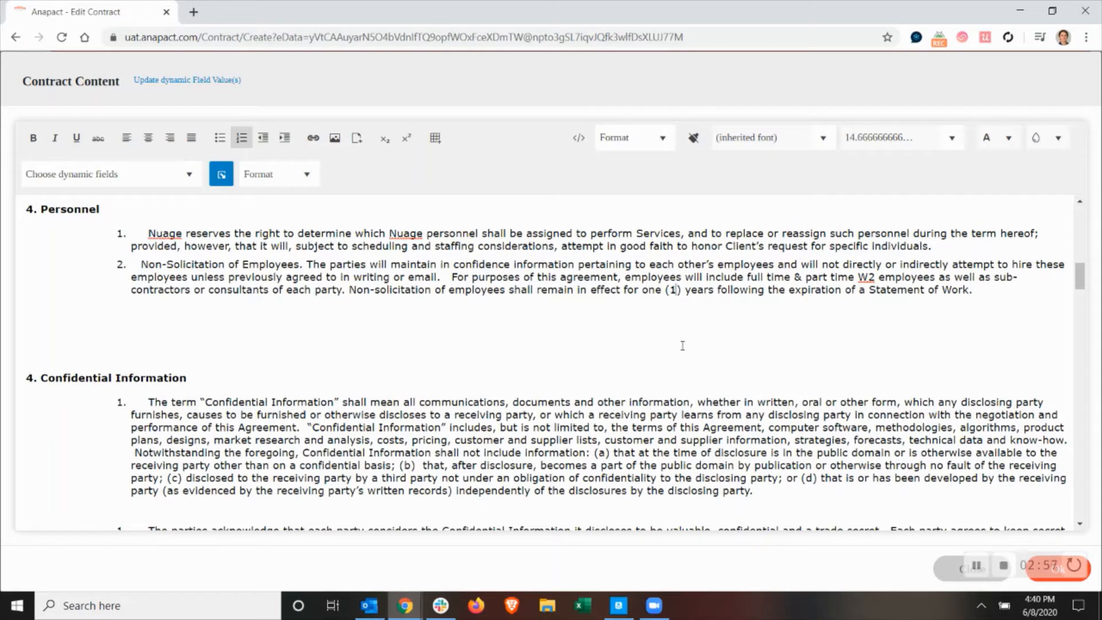
Change the written notice period in clause 2 of Termination of Agreement to "sixty (60)" days.
scroll(646, 368, down, 4)
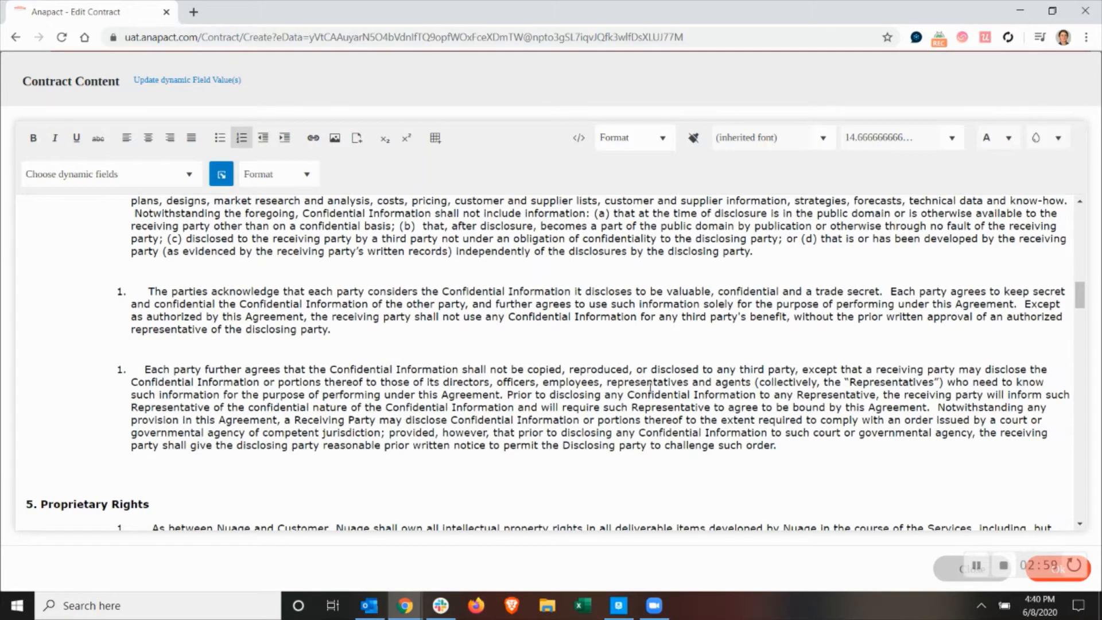
scroll(651, 388, down, 4)
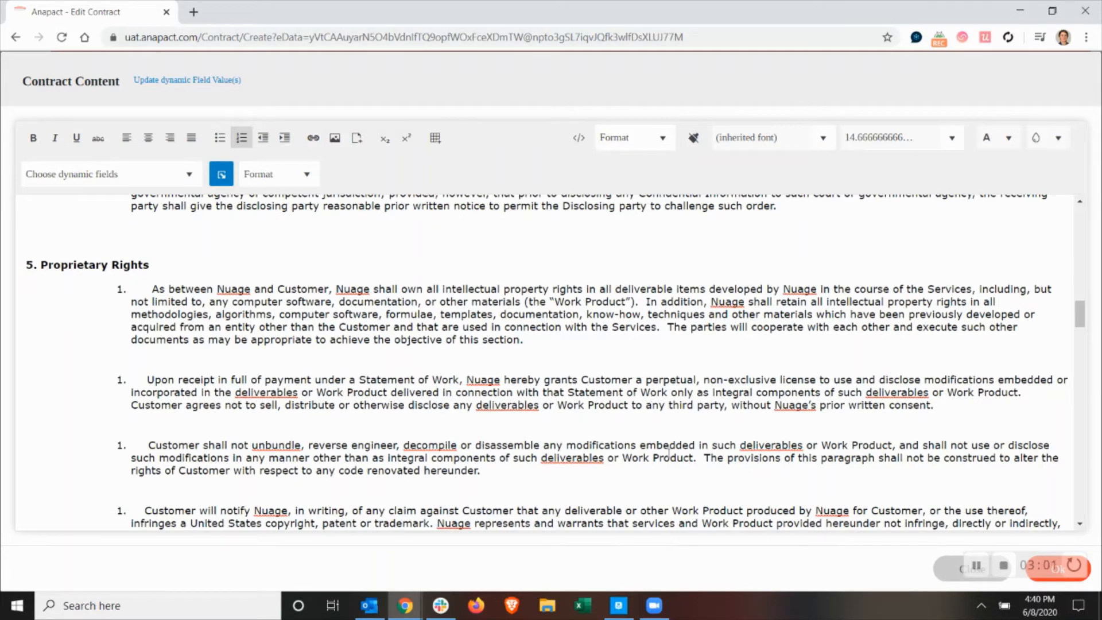
scroll(661, 454, down, 4)
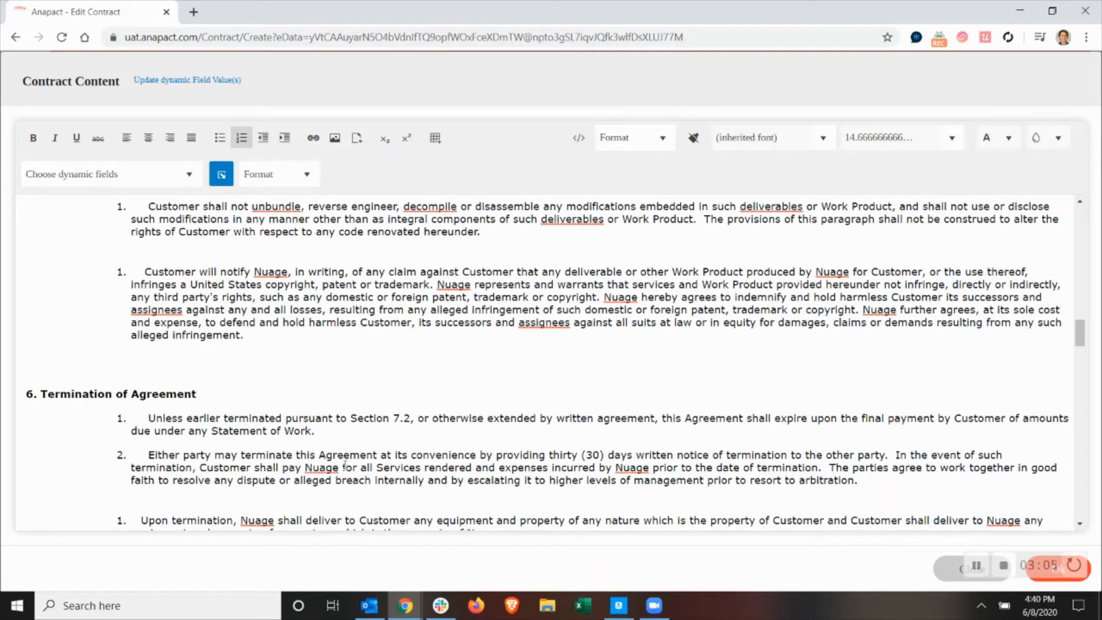
double_click(566, 456)
text(sixty ()
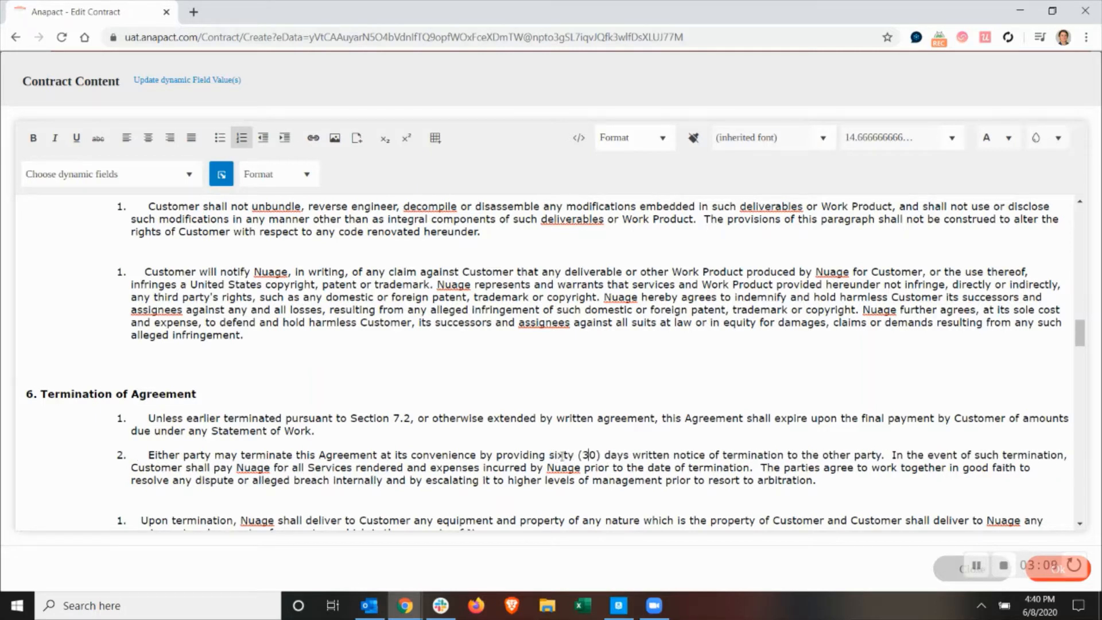
text(6)
Review the remaining clauses through the Approved & Accepted signature block and accept the edited contract content.
scroll(561, 434, down, 4)
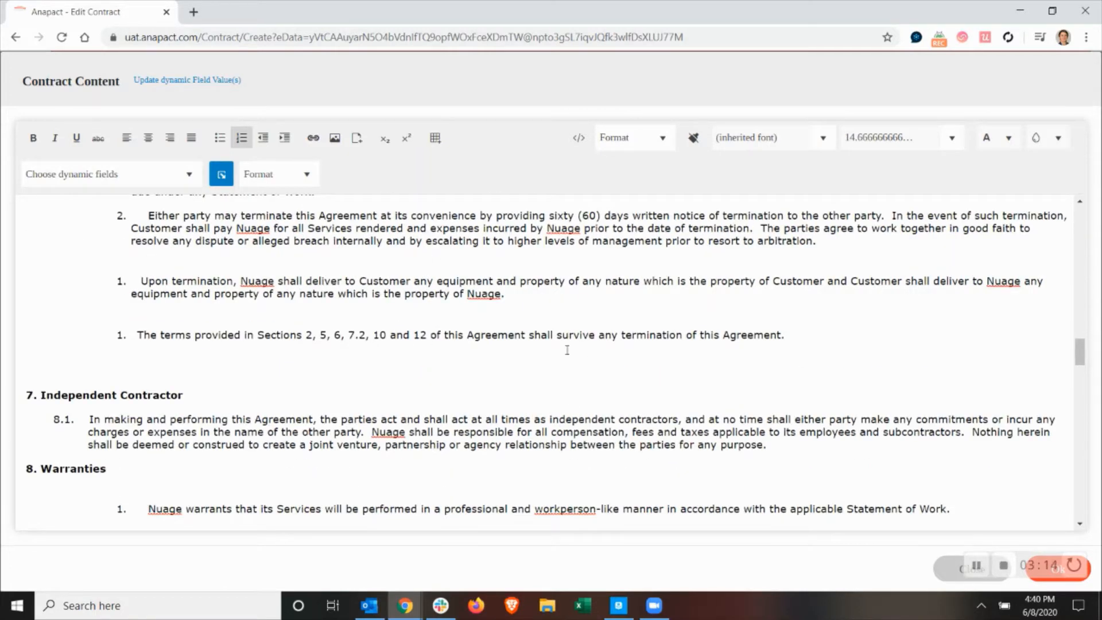
scroll(575, 445, down, 4)
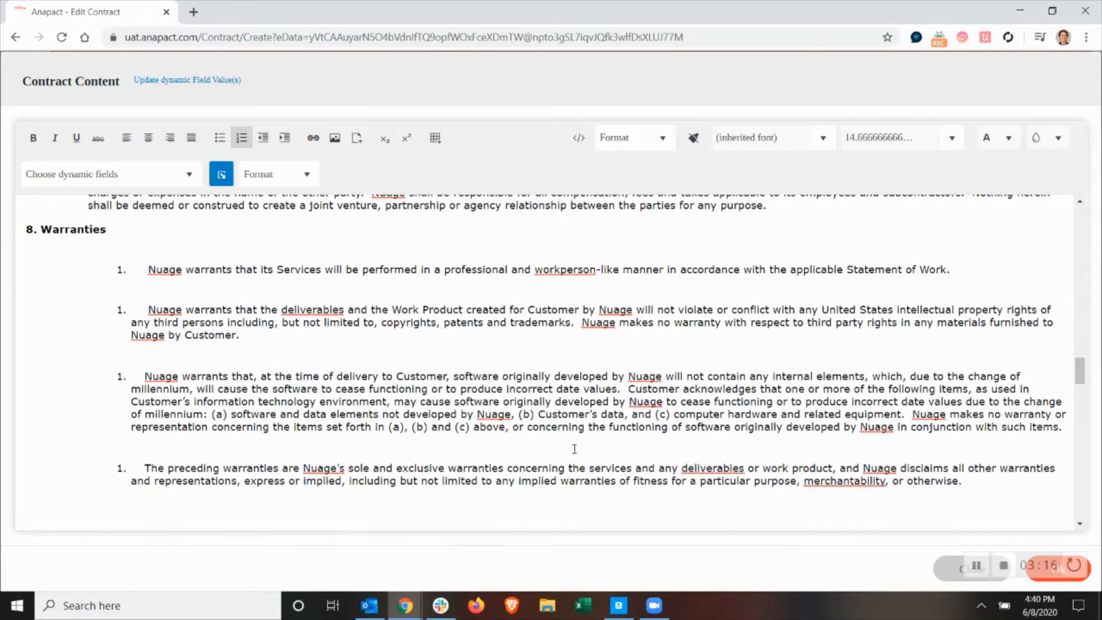
scroll(590, 432, down, 4)
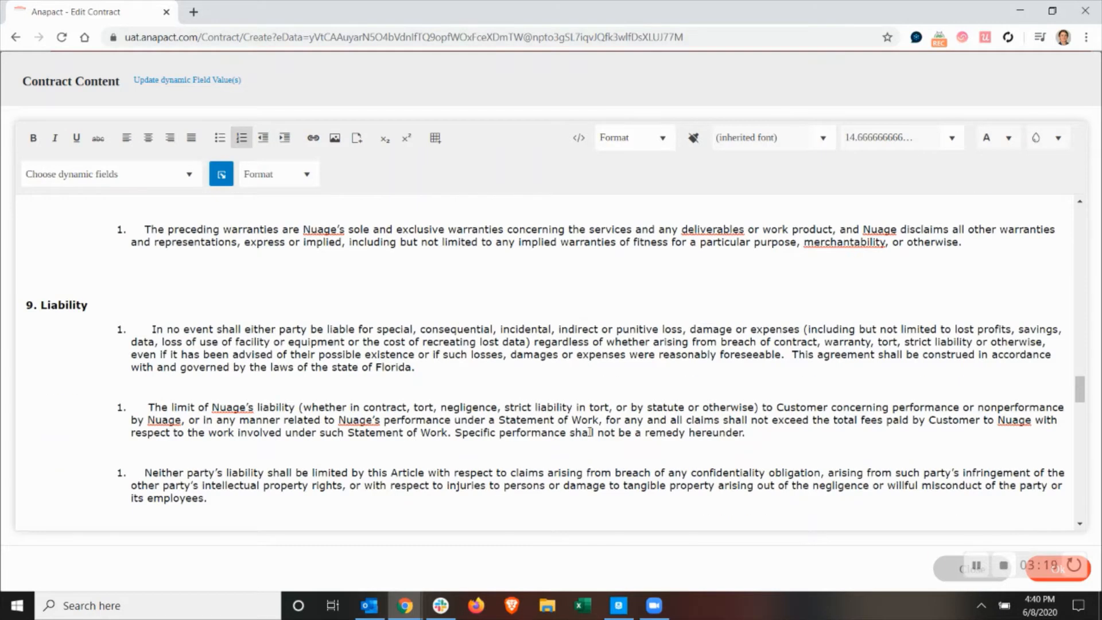
scroll(589, 431, down, 4)
scroll(569, 454, down, 4)
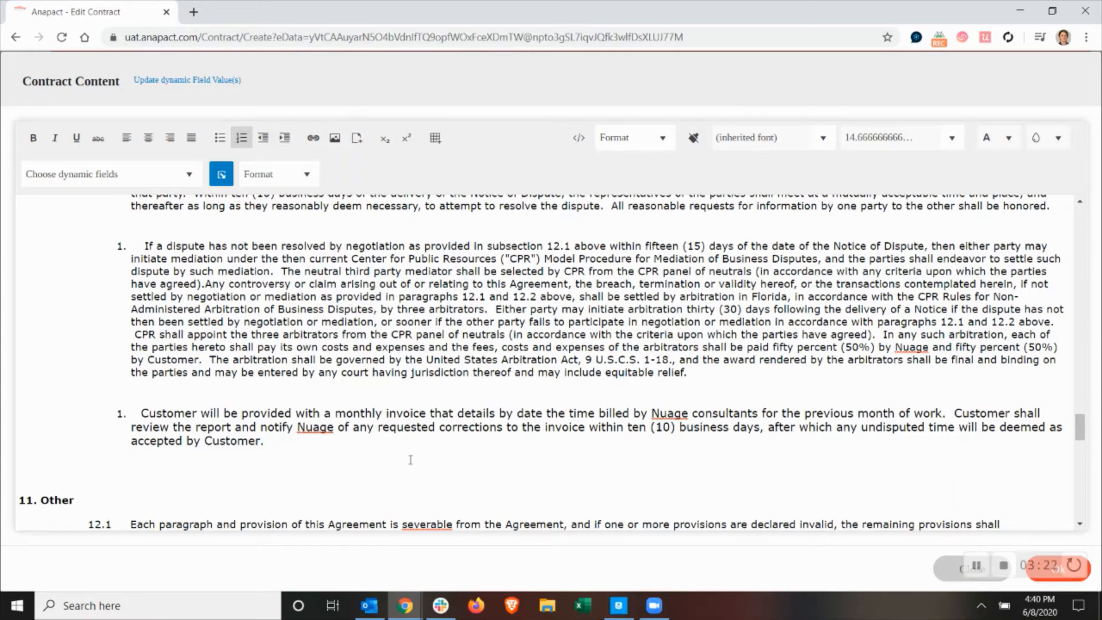
scroll(414, 461, down, 4)
scroll(419, 462, down, 7)
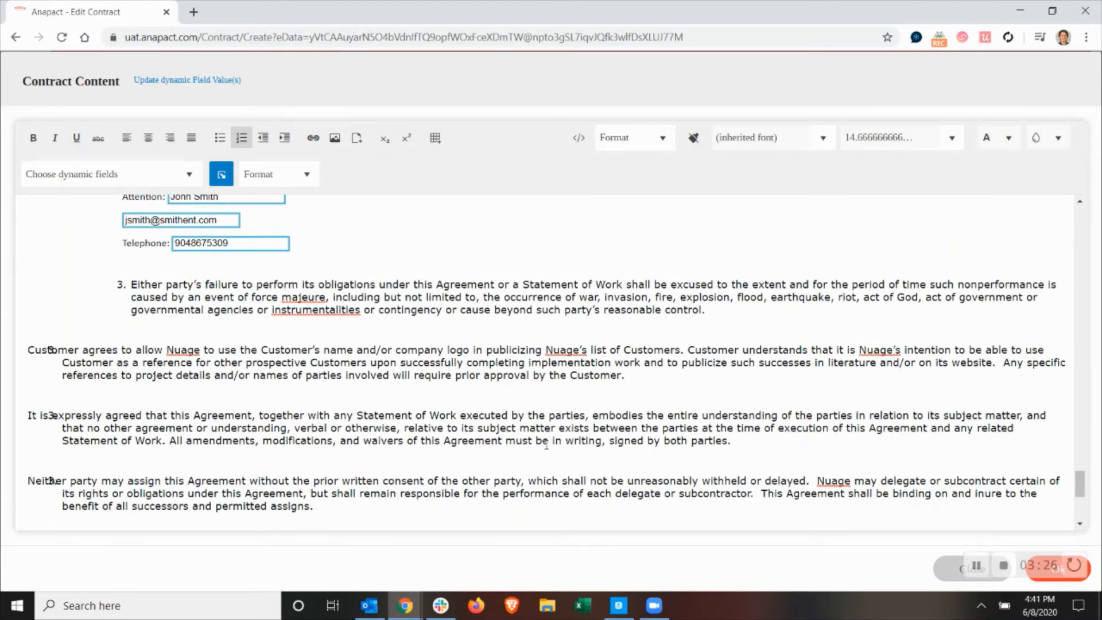
scroll(557, 454, down, 4)
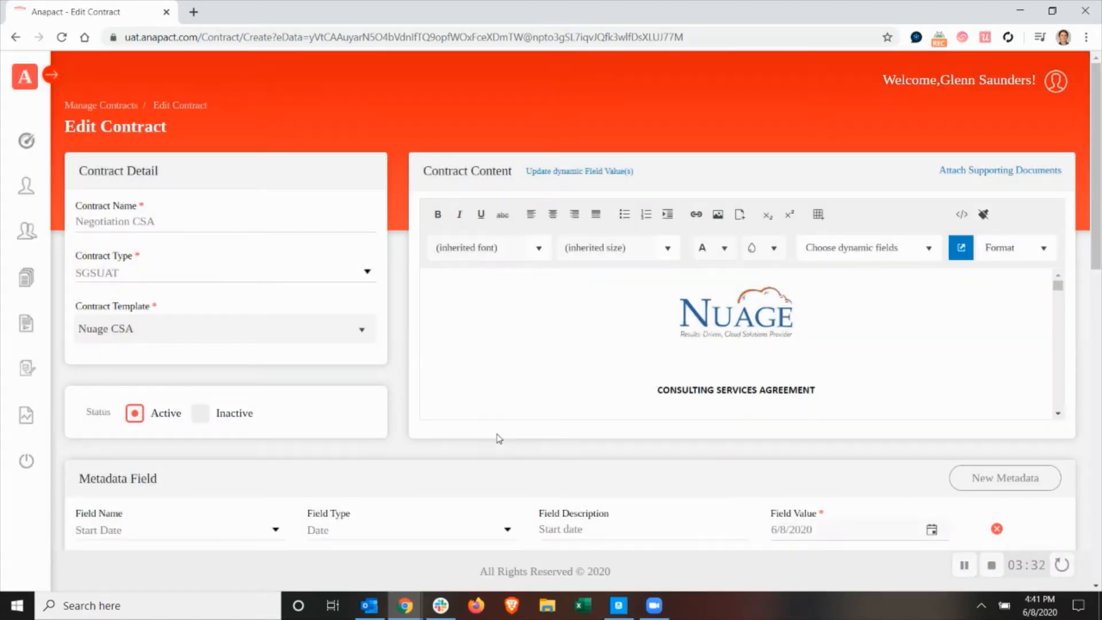
Mark the Send for Review as Word/PDF workflow action as reviewed and submit the contract for signature.
scroll(505, 454, down, 8)
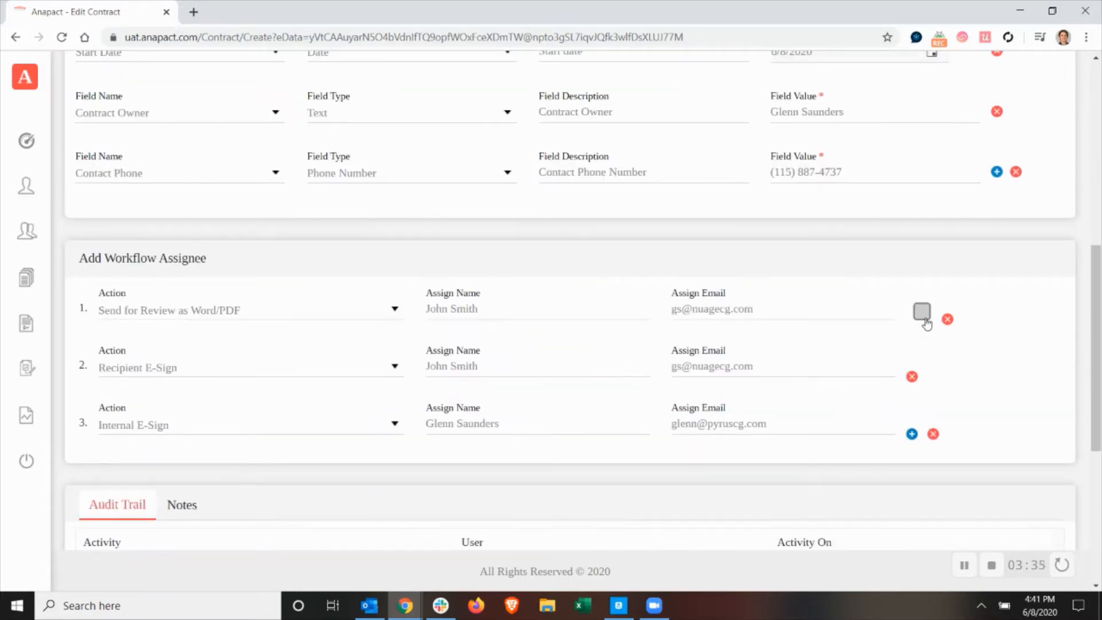
click(922, 312)
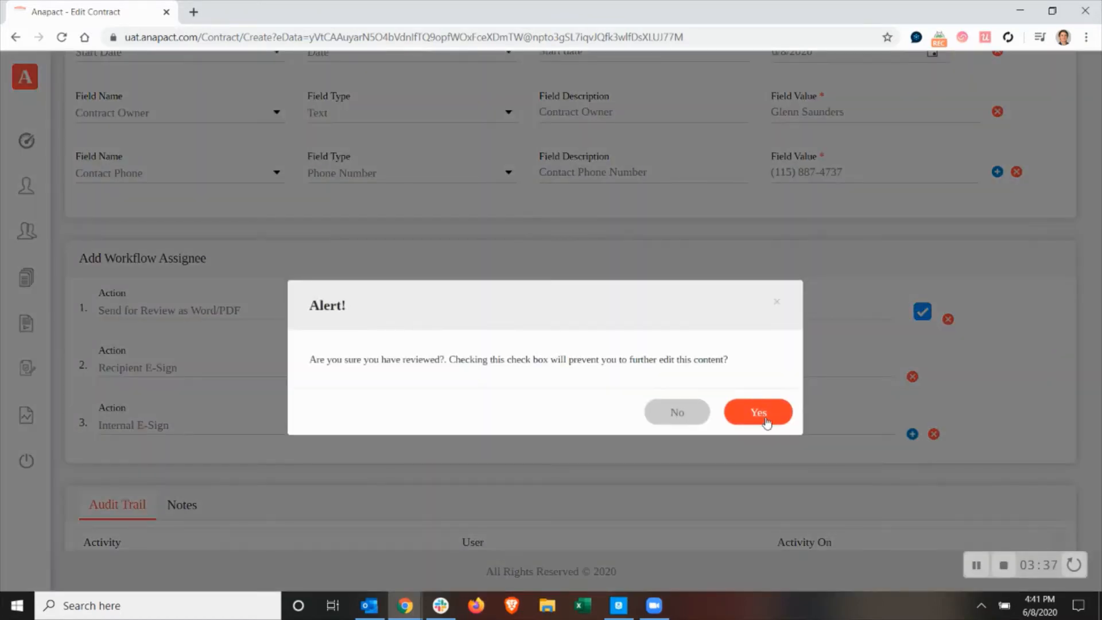
click(763, 417)
scroll(767, 452, down, 5)
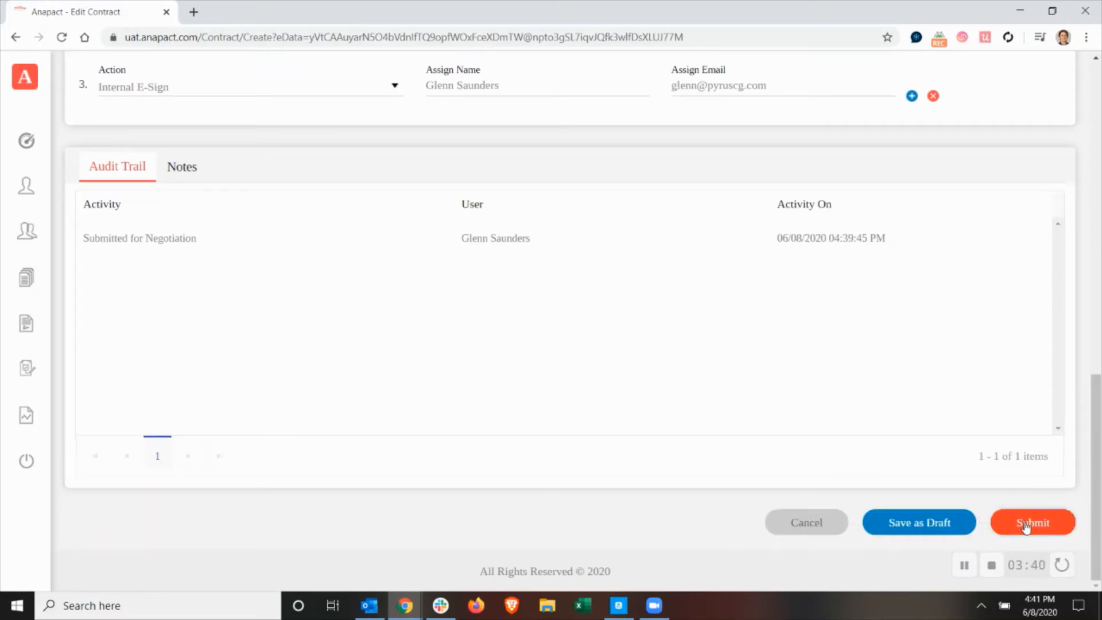
click(1026, 527)
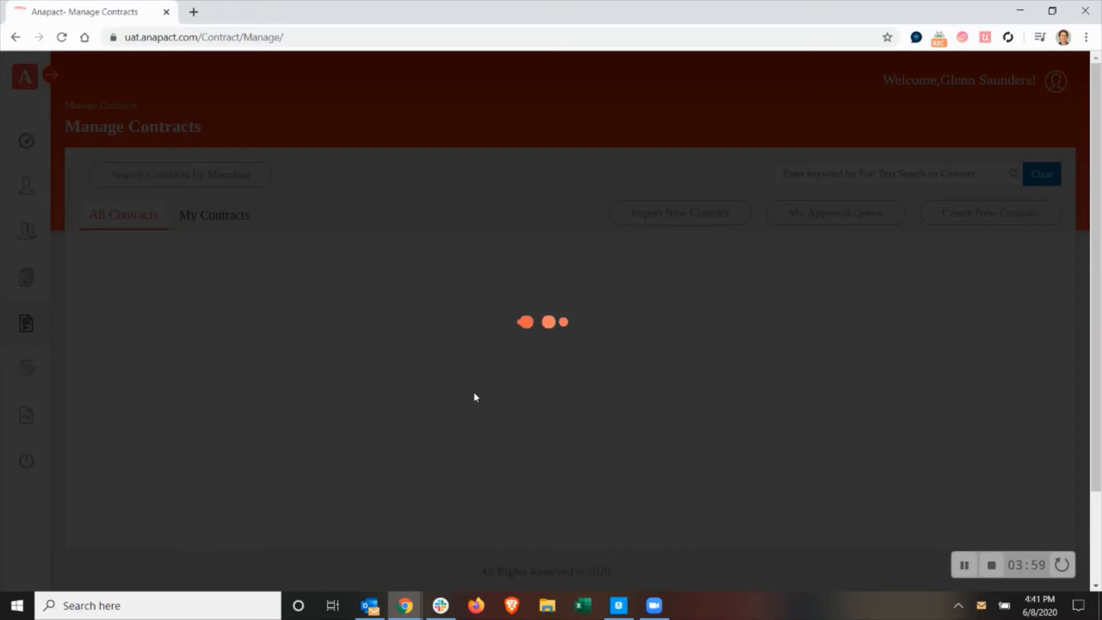
Switch to Outlook and open the signing page from the "Contract Sent for Signature" e-mail.
click(367, 608)
click(285, 173)
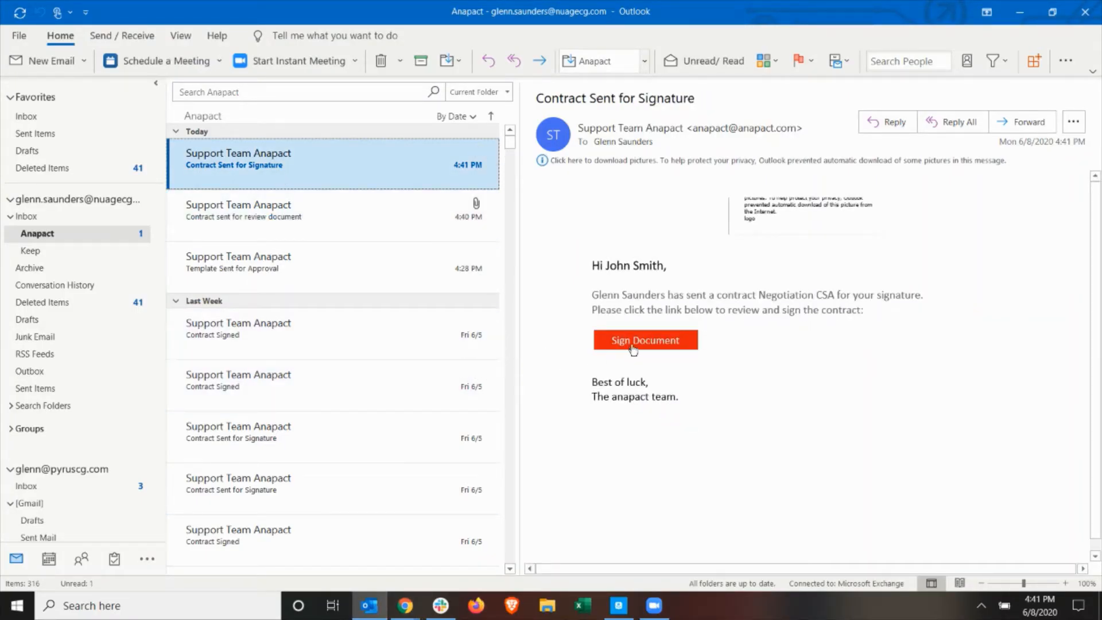
click(636, 344)
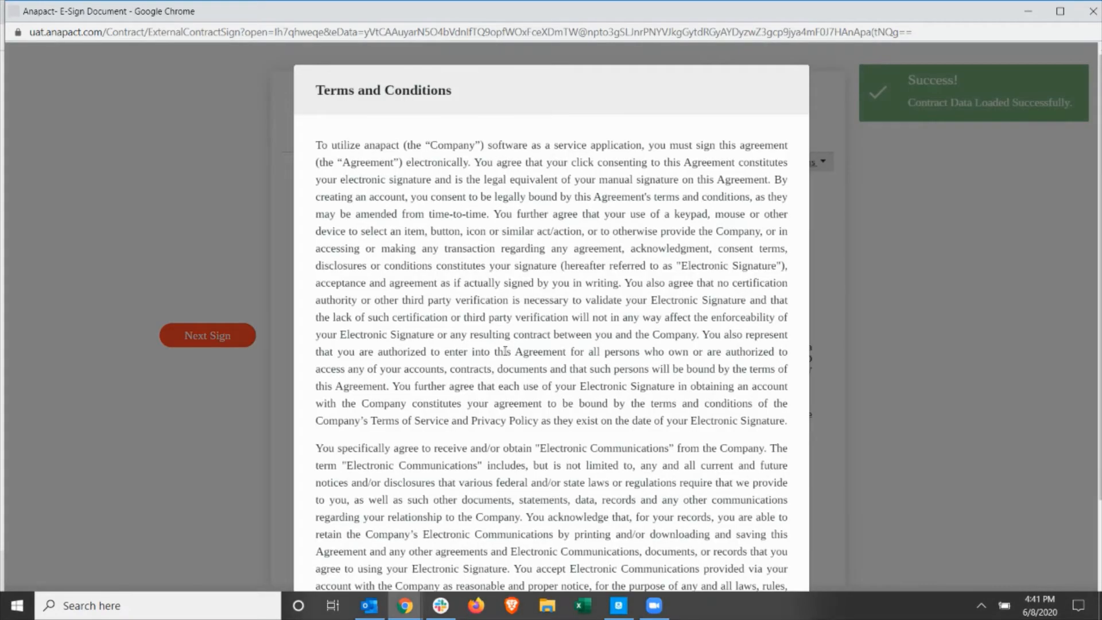
Accept the e-sign terms and conditions, and adopt the default-style signature in the Recipient sign field.
scroll(524, 358, down, 3)
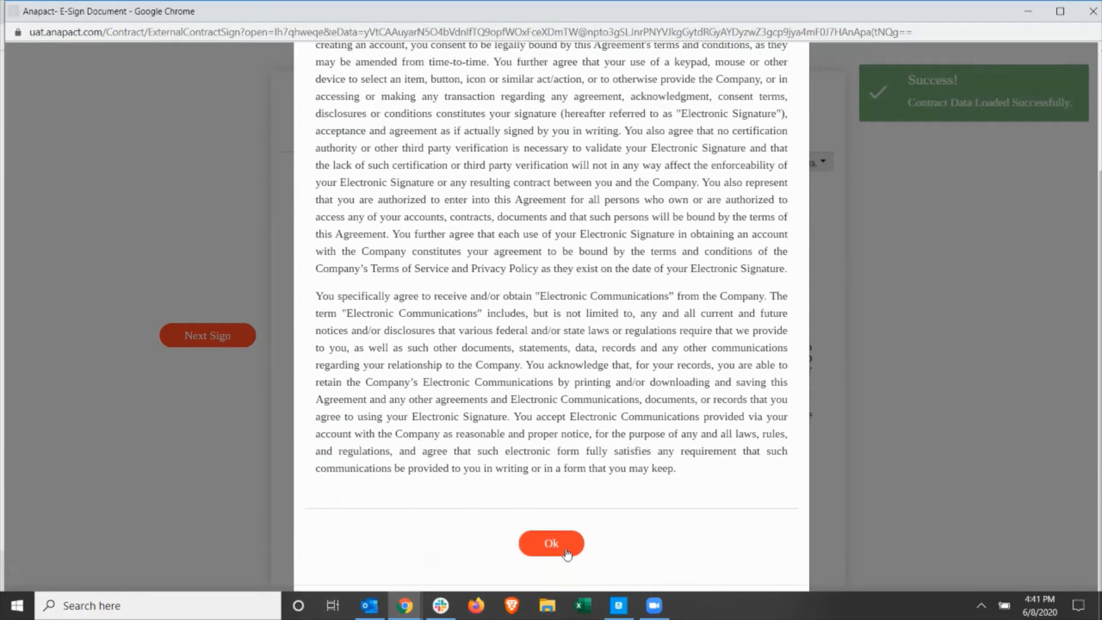
click(551, 545)
click(218, 337)
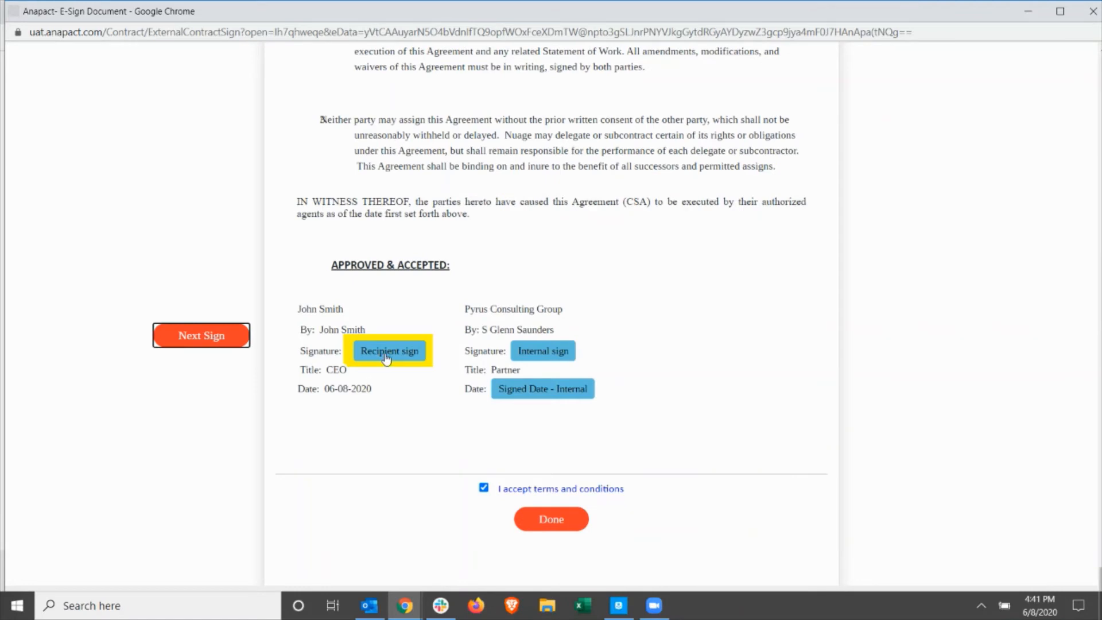
click(386, 353)
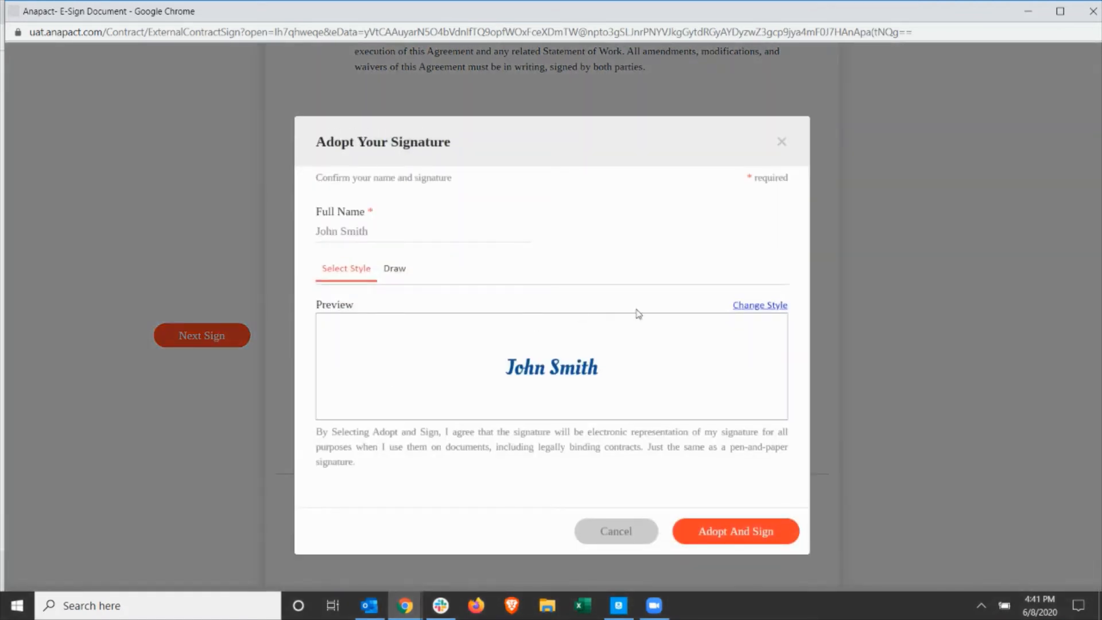
click(752, 537)
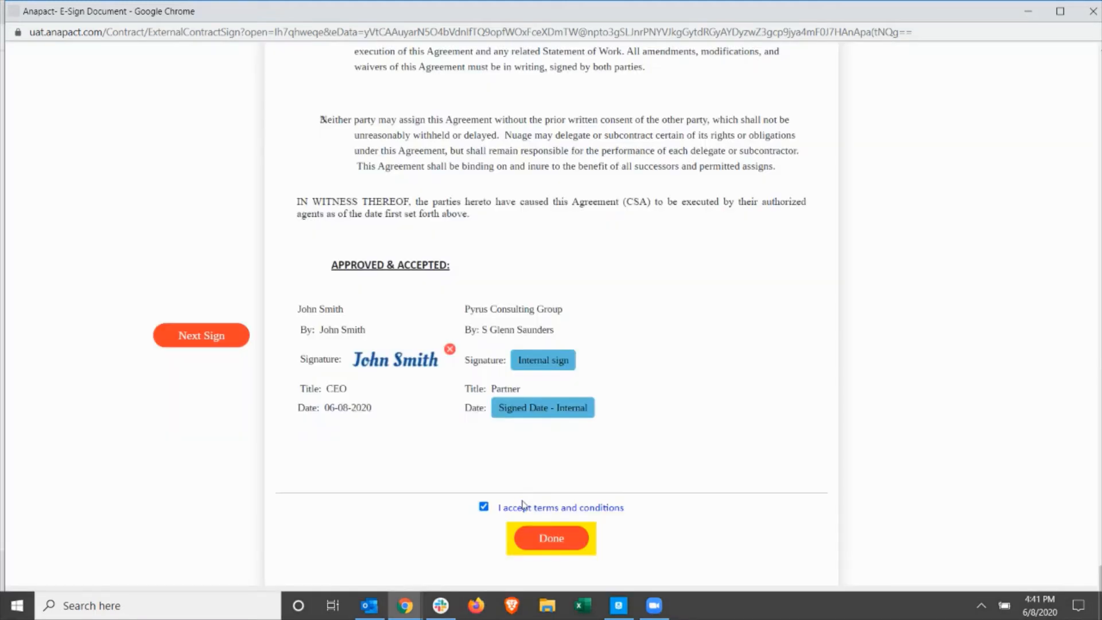
Submit the recipient's signed contract and close the temporary E-Sign Document page.
click(554, 539)
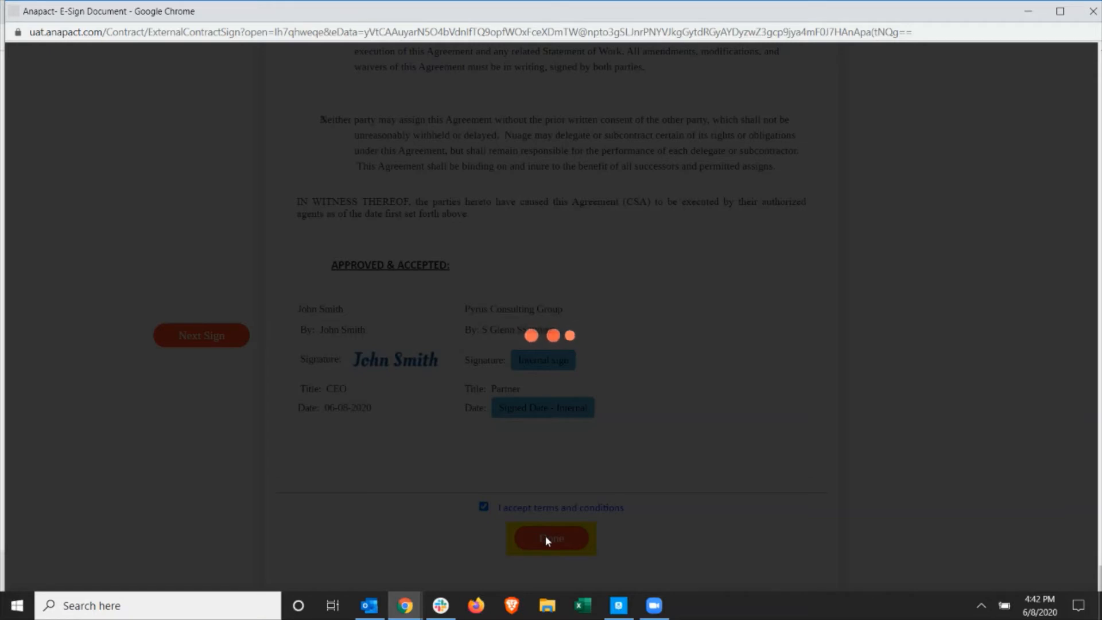
click(411, 607)
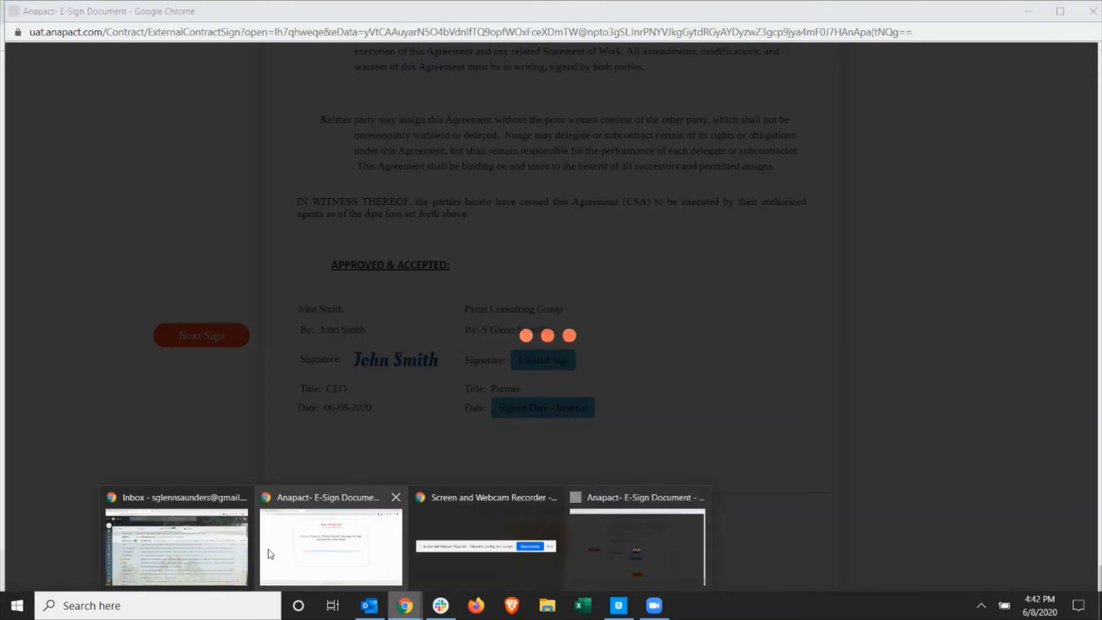
click(354, 534)
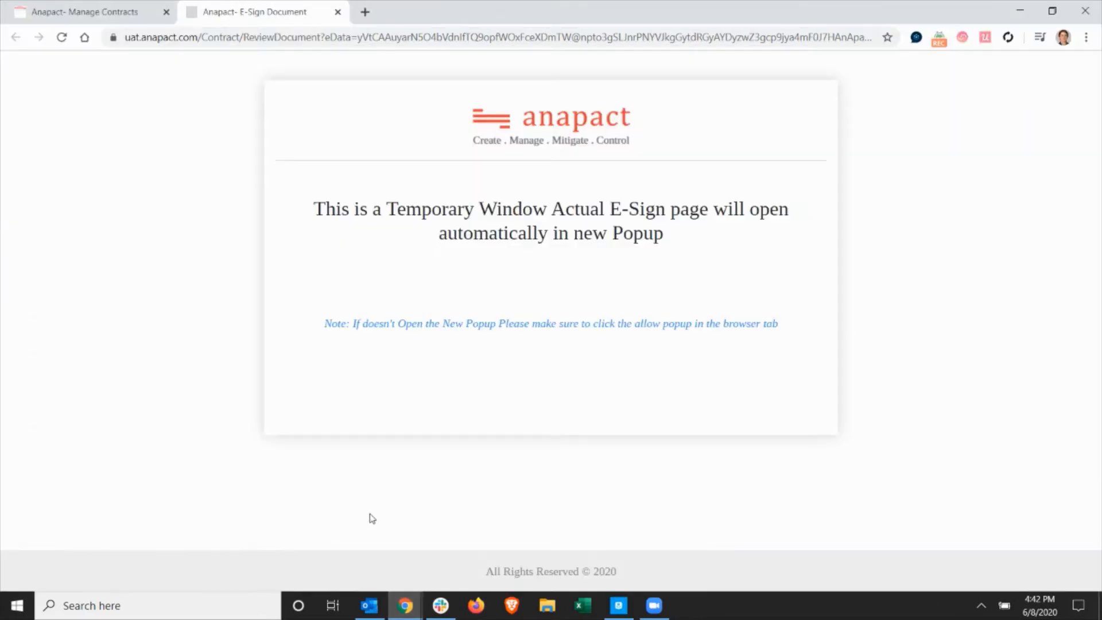
click(337, 12)
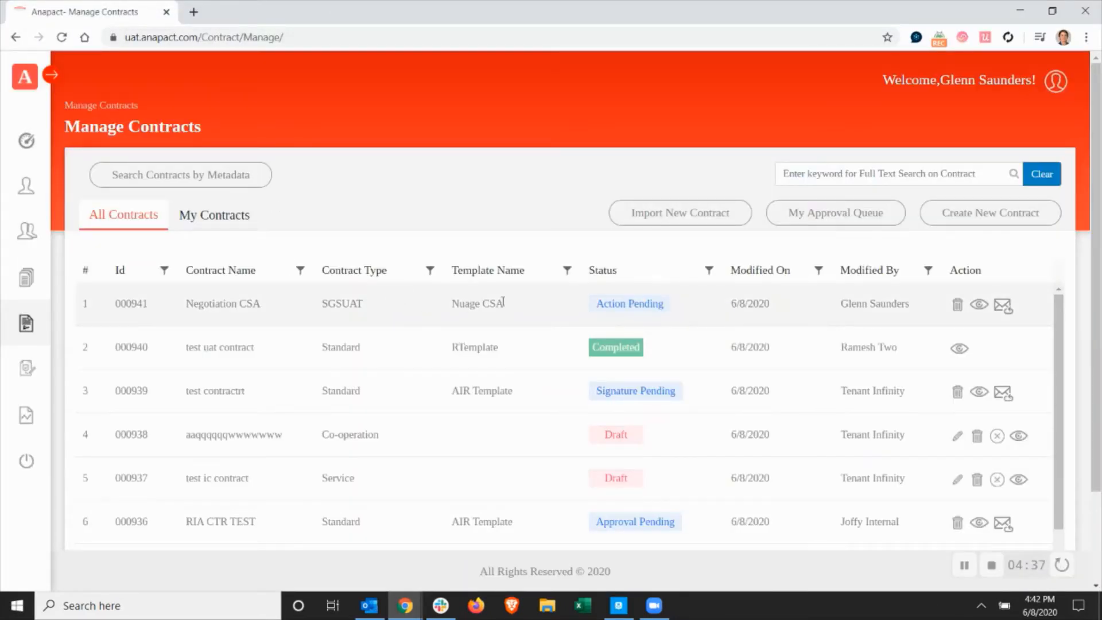
Open the Negotiation CSA contract for viewing and examine its workflow assignees and audit trail.
click(978, 307)
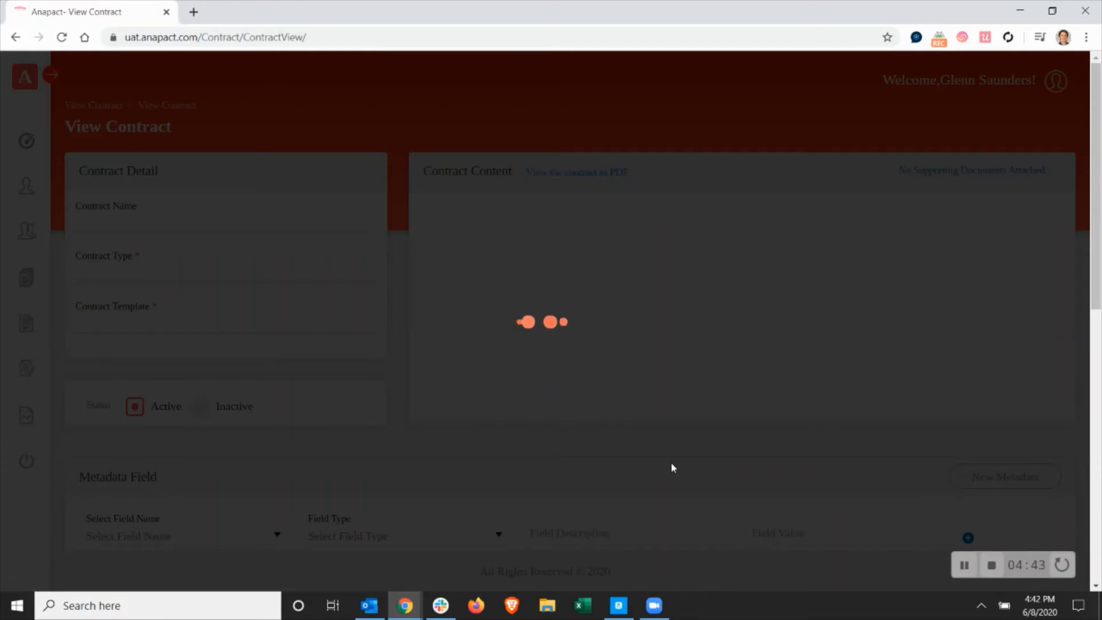
scroll(670, 463, down, 8)
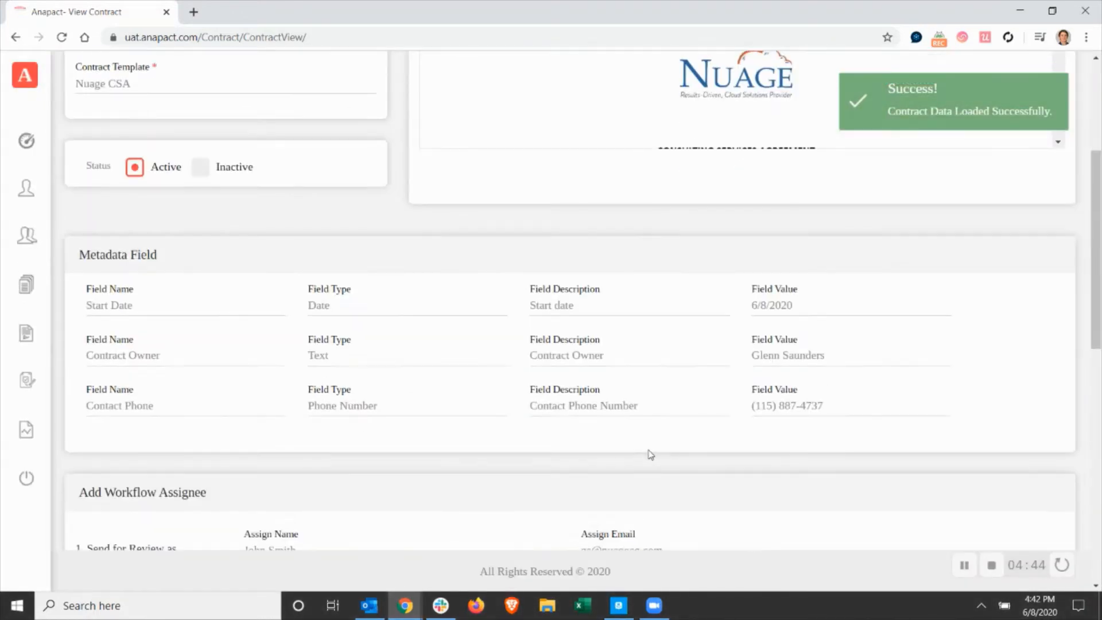
scroll(670, 445, down, 4)
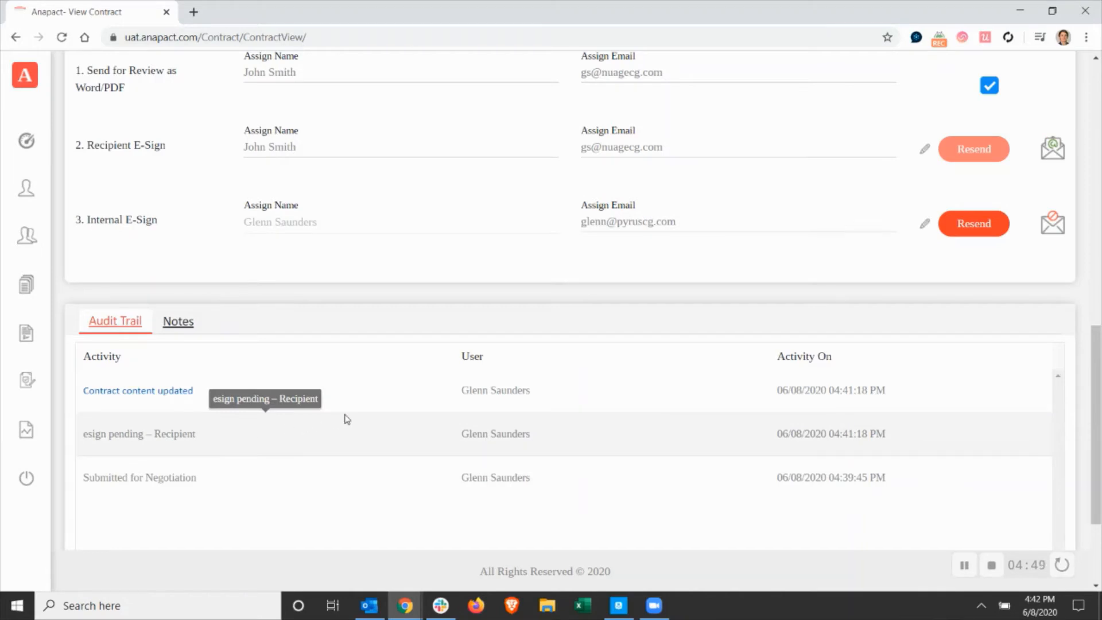
Compare the old and new contract content from the "Contract content updated" audit entry, through to the signature block, and close the comparison.
click(181, 392)
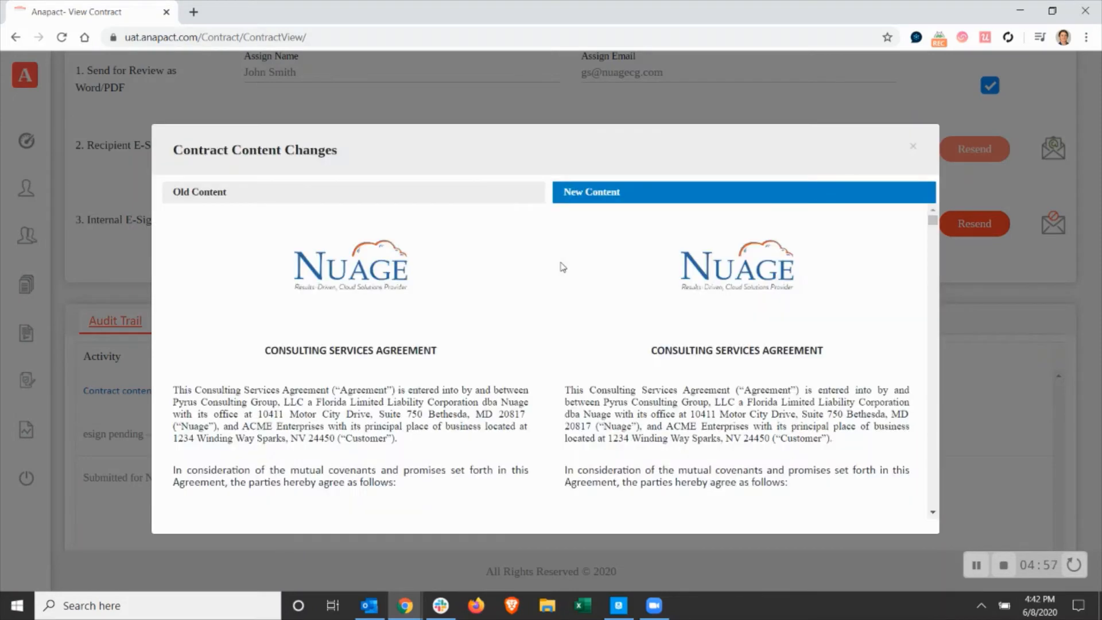
scroll(710, 280, down, 4)
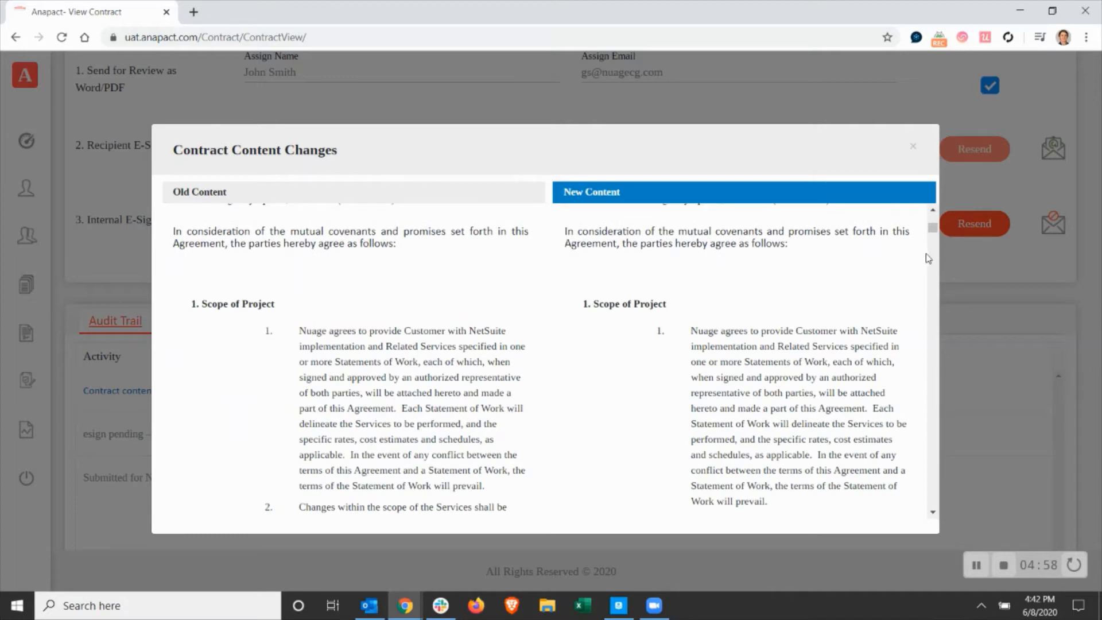
scroll(937, 480, down, 10)
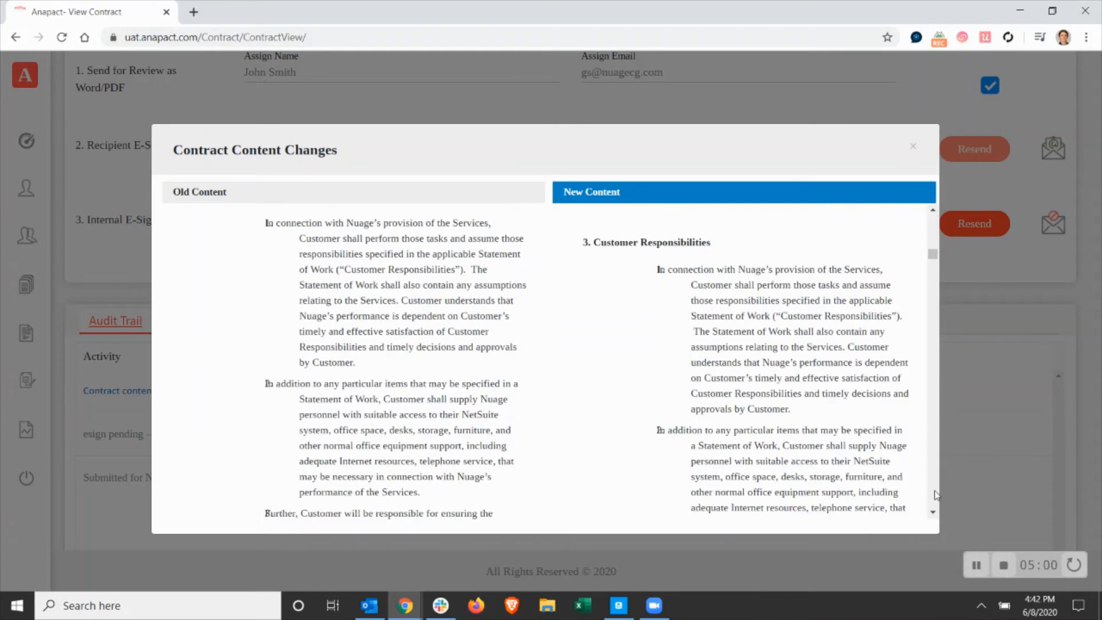
scroll(936, 495, down, 8)
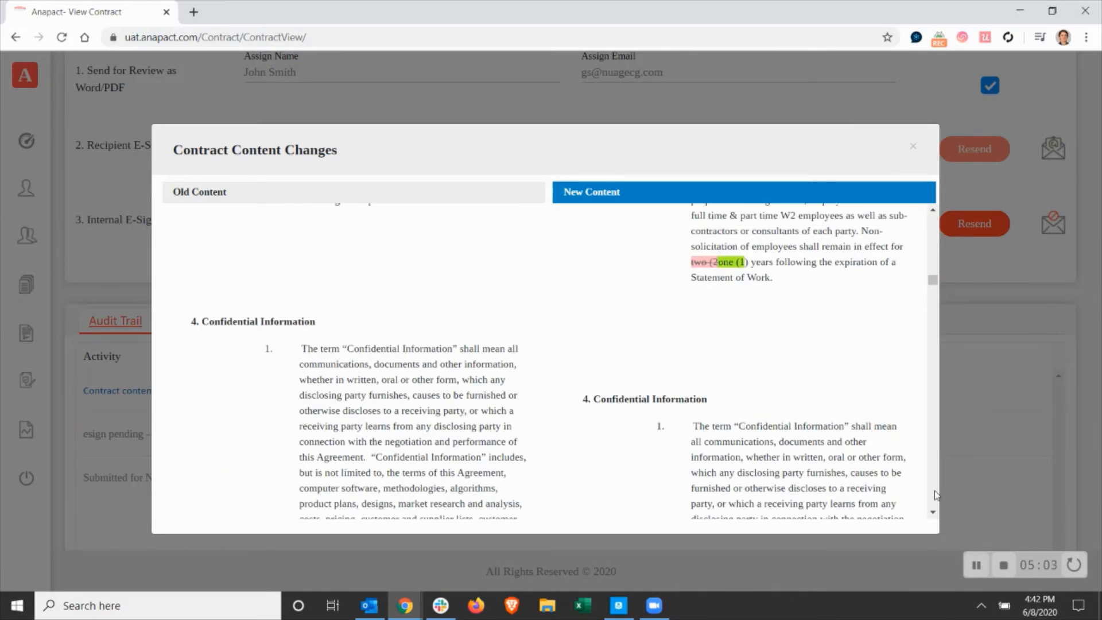
scroll(933, 214, up, 2)
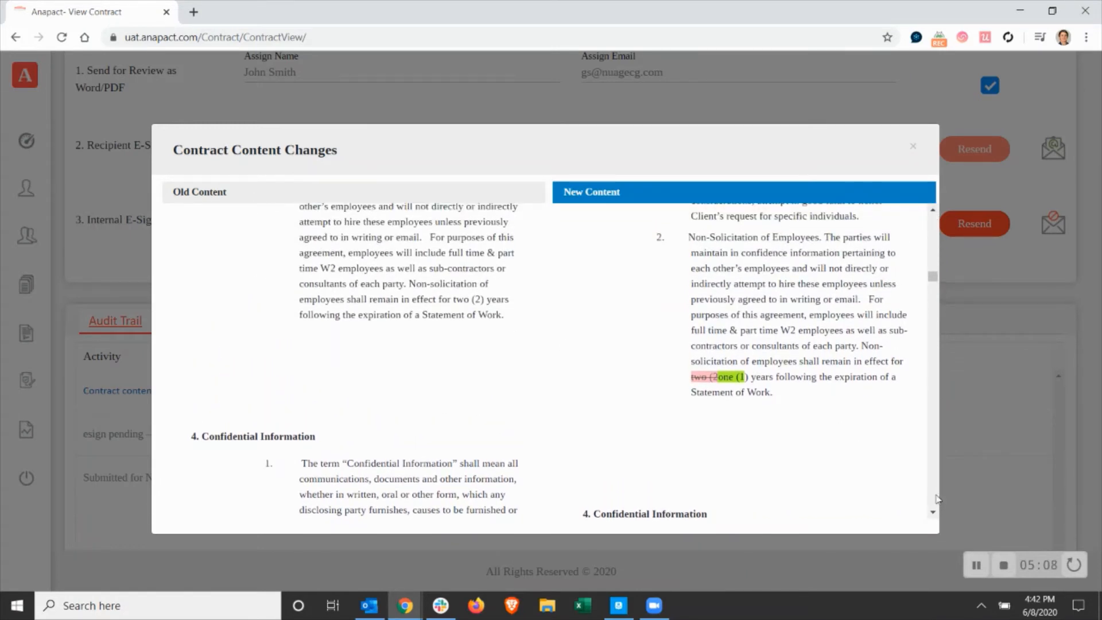
scroll(938, 498, down, 8)
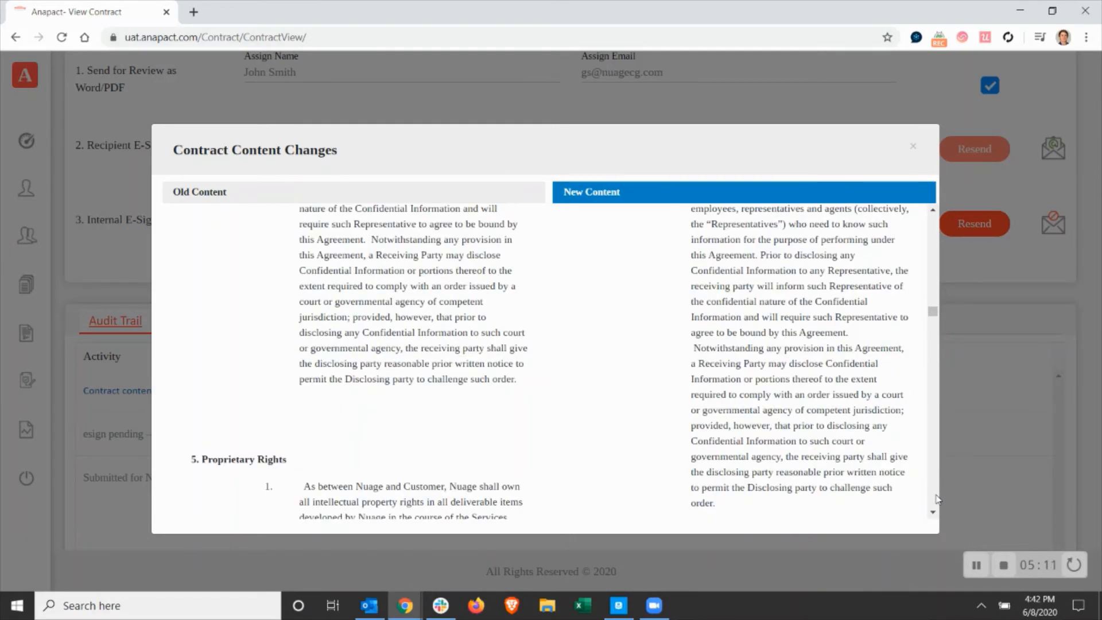
scroll(937, 498, down, 10)
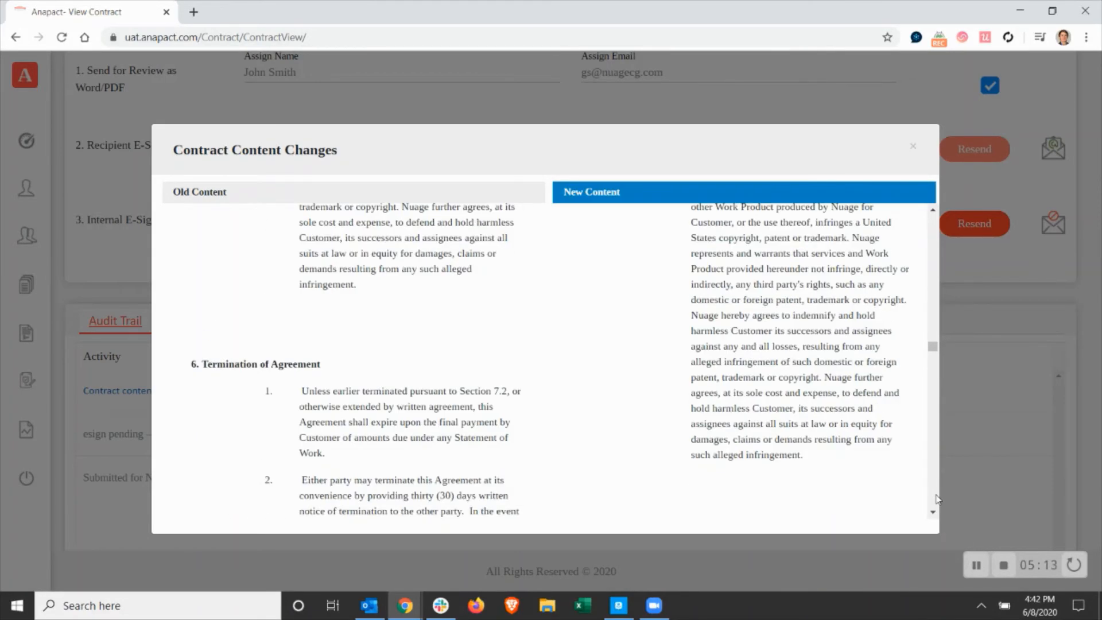
scroll(938, 498, down, 5)
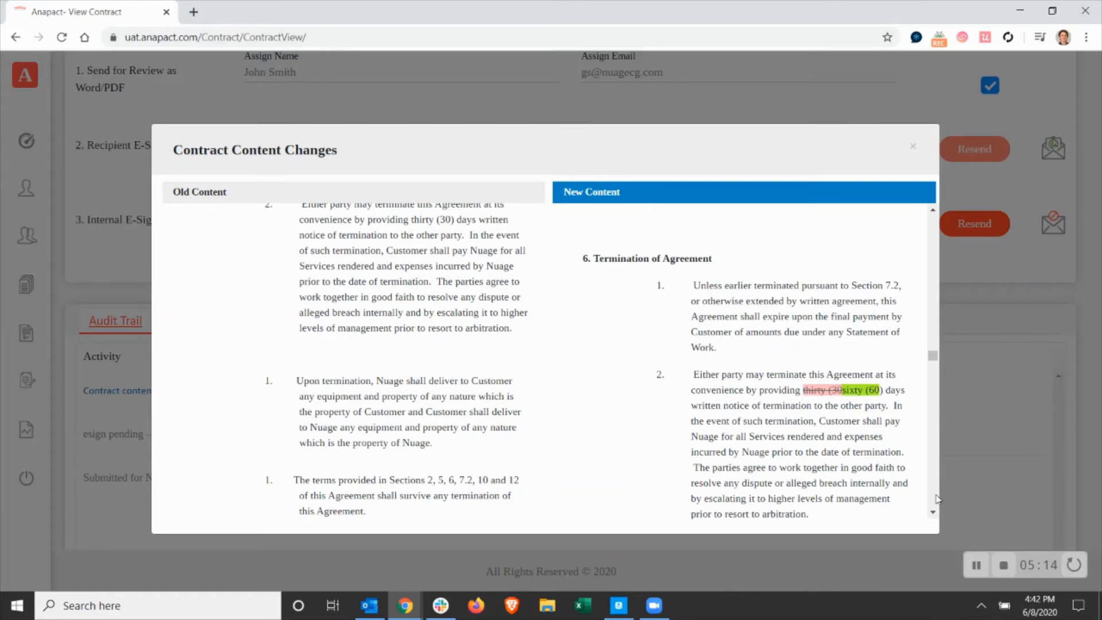
scroll(937, 499, down, 12)
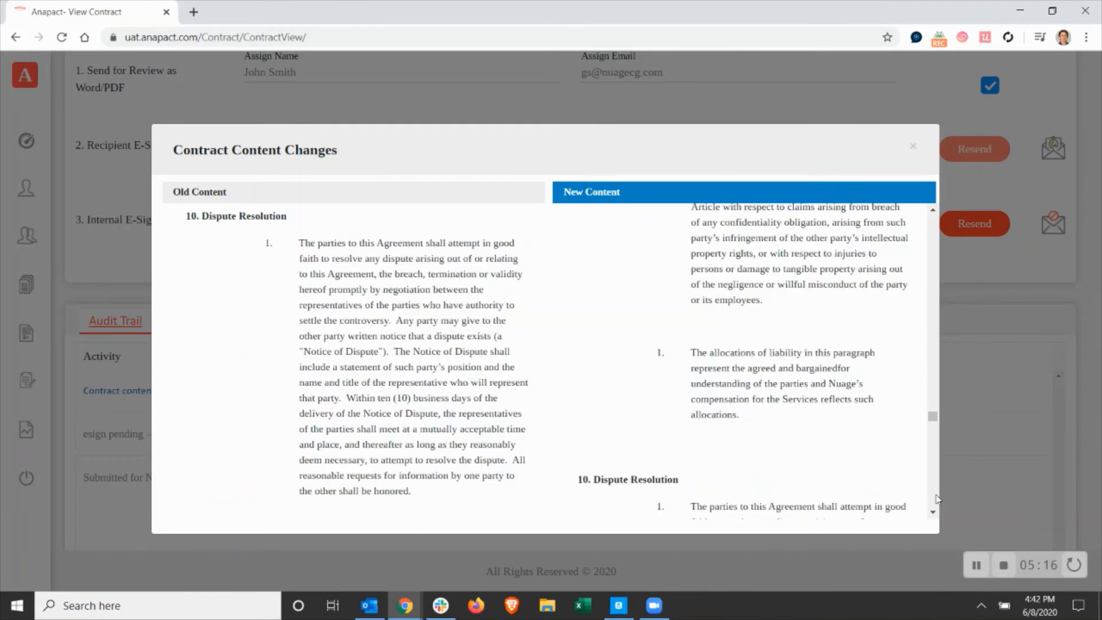
scroll(937, 498, down, 5)
drag(939, 431, 945, 510)
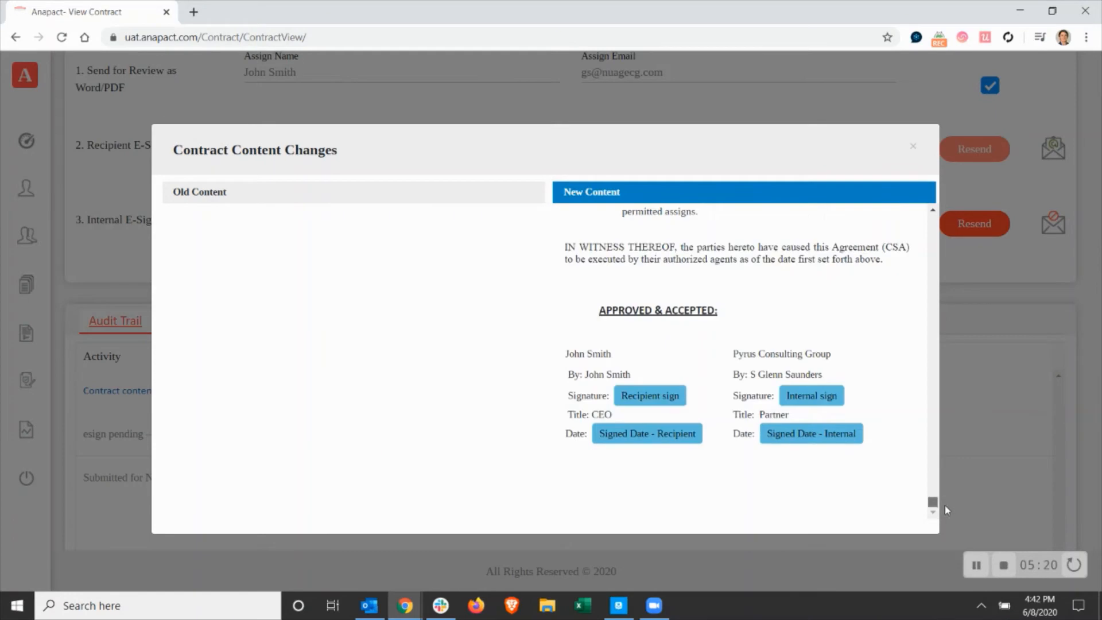
click(914, 147)
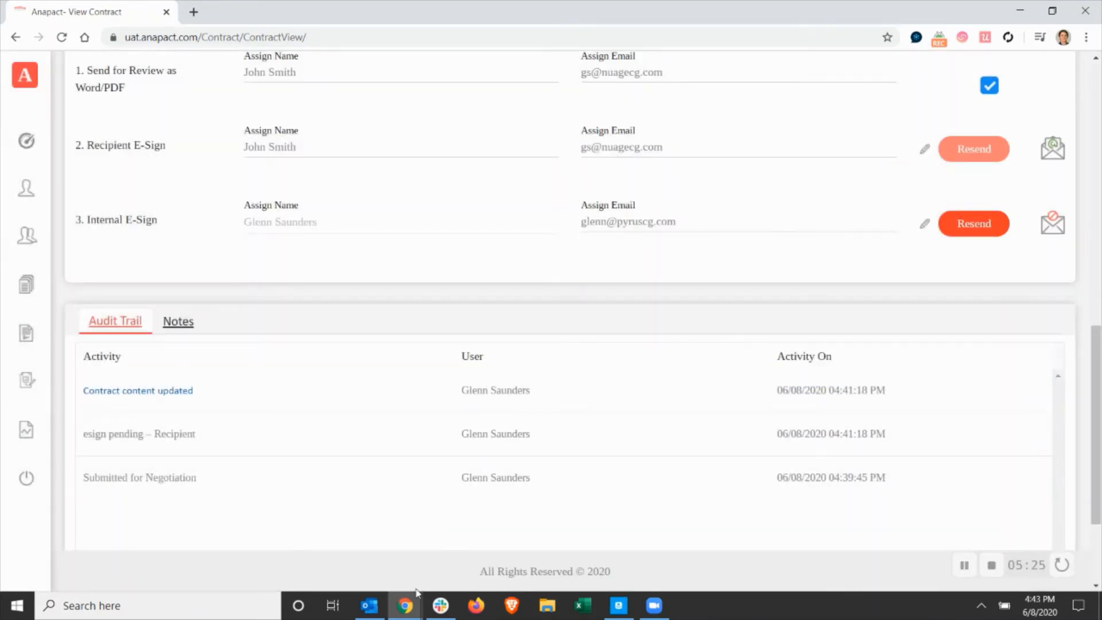
Switch to Outlook and open the internal signing page from the "Contract Sent for Signature" e-mail in the internal signer's inbox.
click(369, 606)
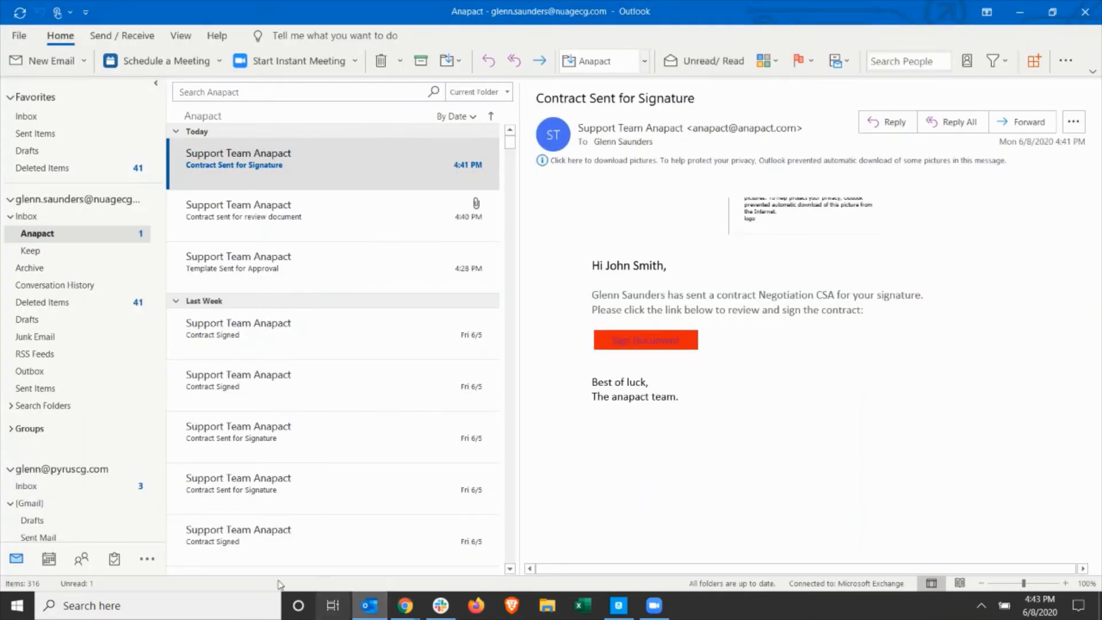
click(139, 488)
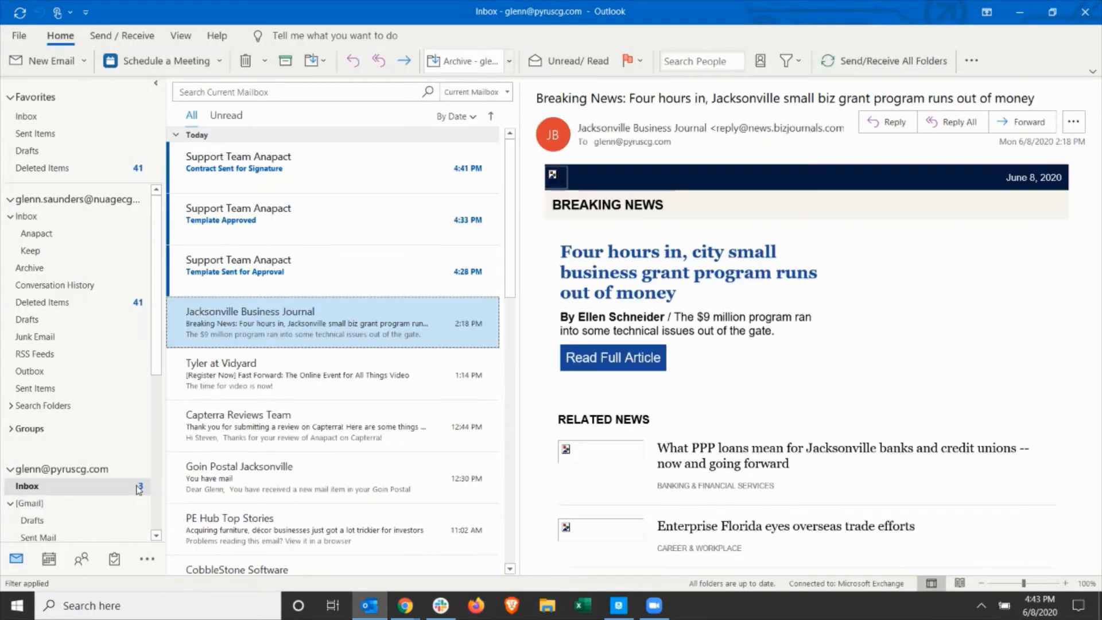
click(311, 164)
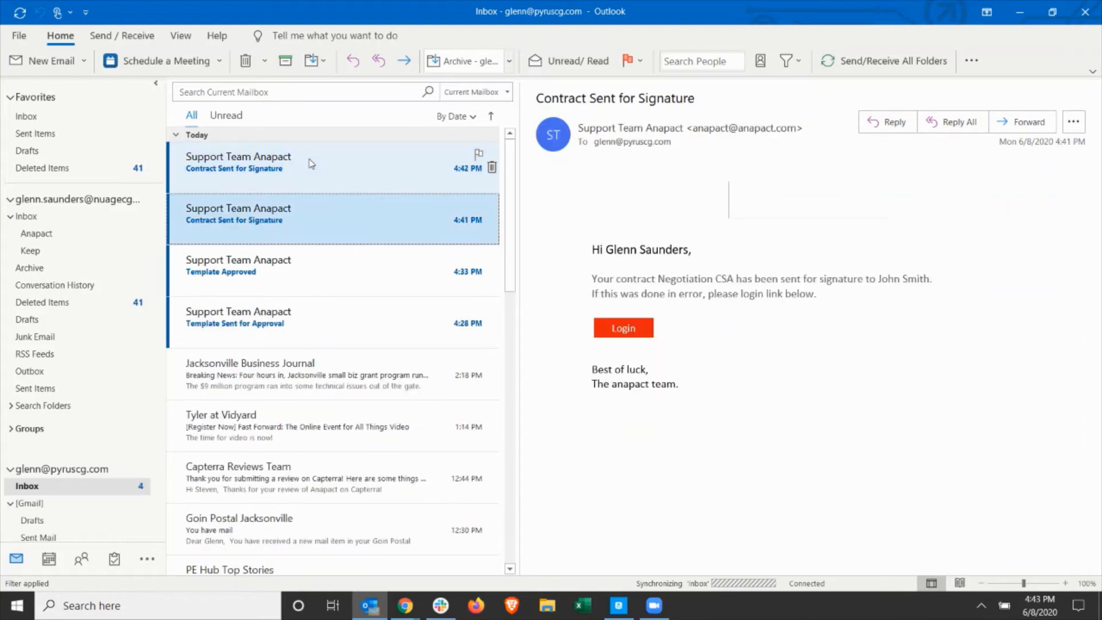
click(342, 187)
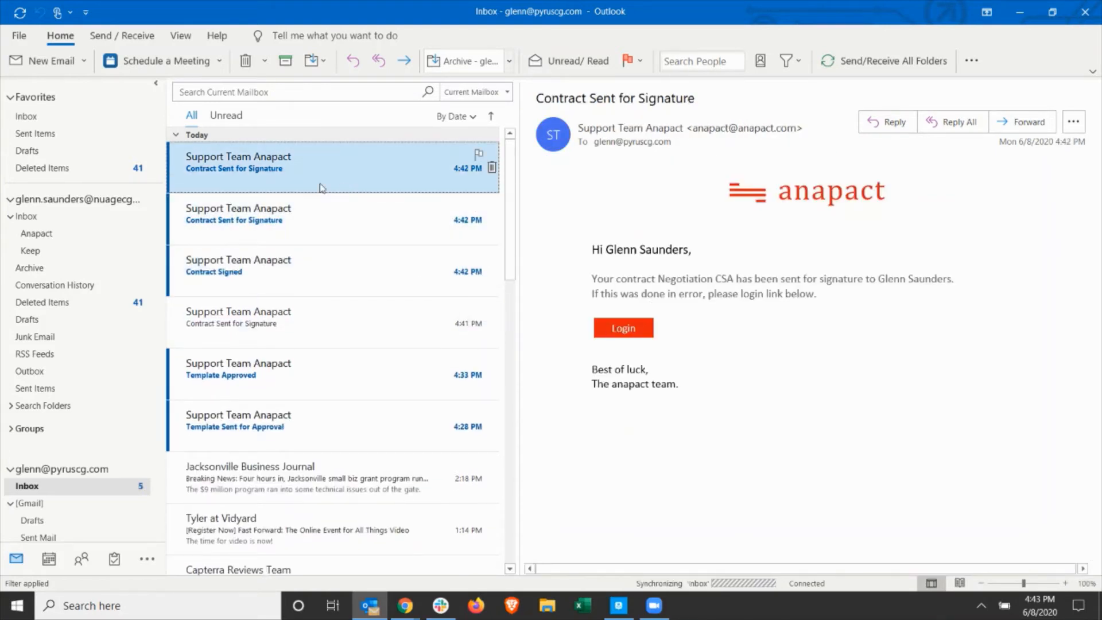
click(333, 218)
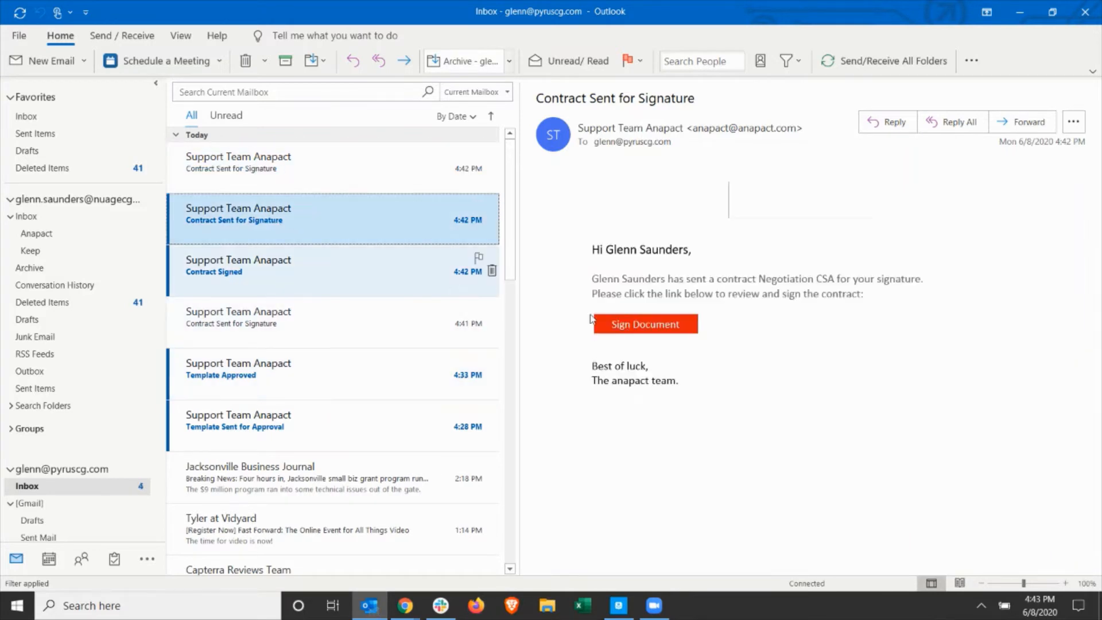
click(663, 331)
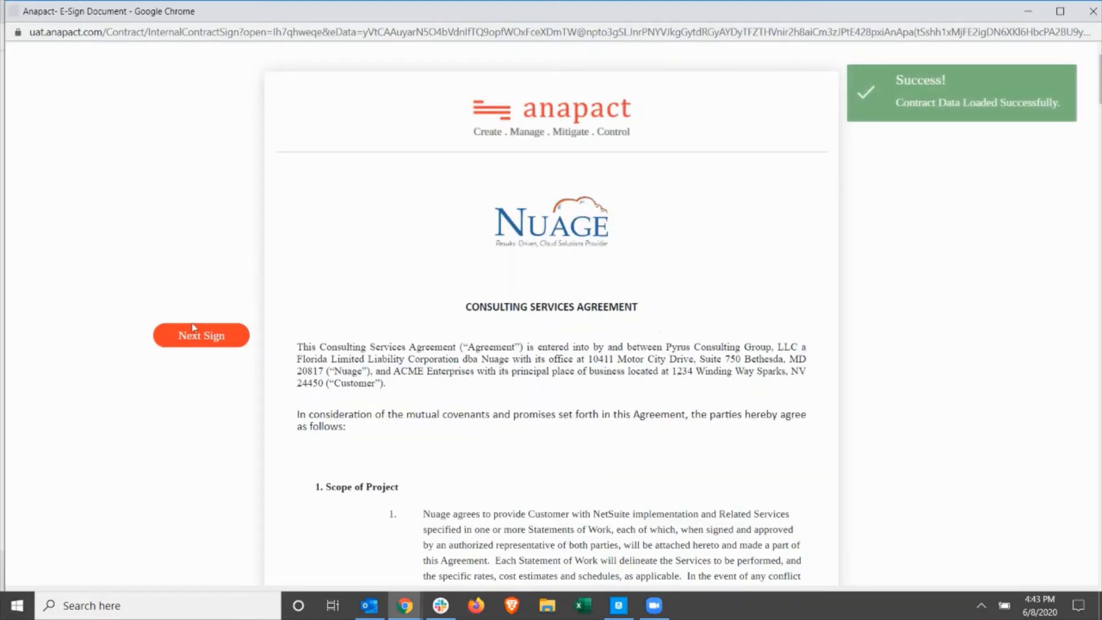
Adopt the default-style signature in the Internal sign field and submit the signed contract.
click(193, 329)
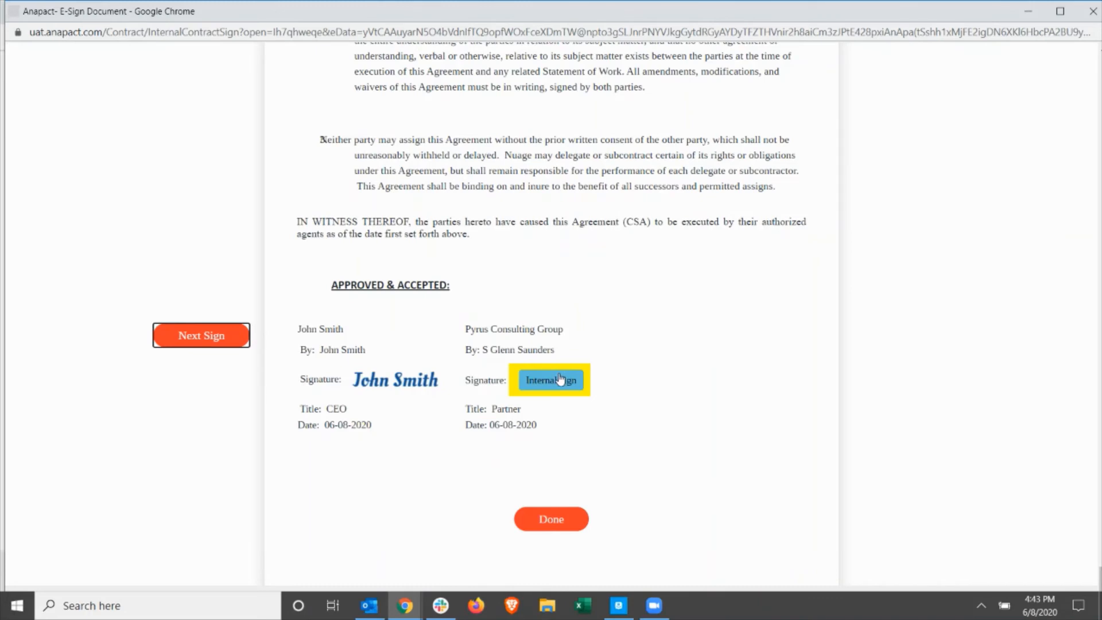
click(561, 380)
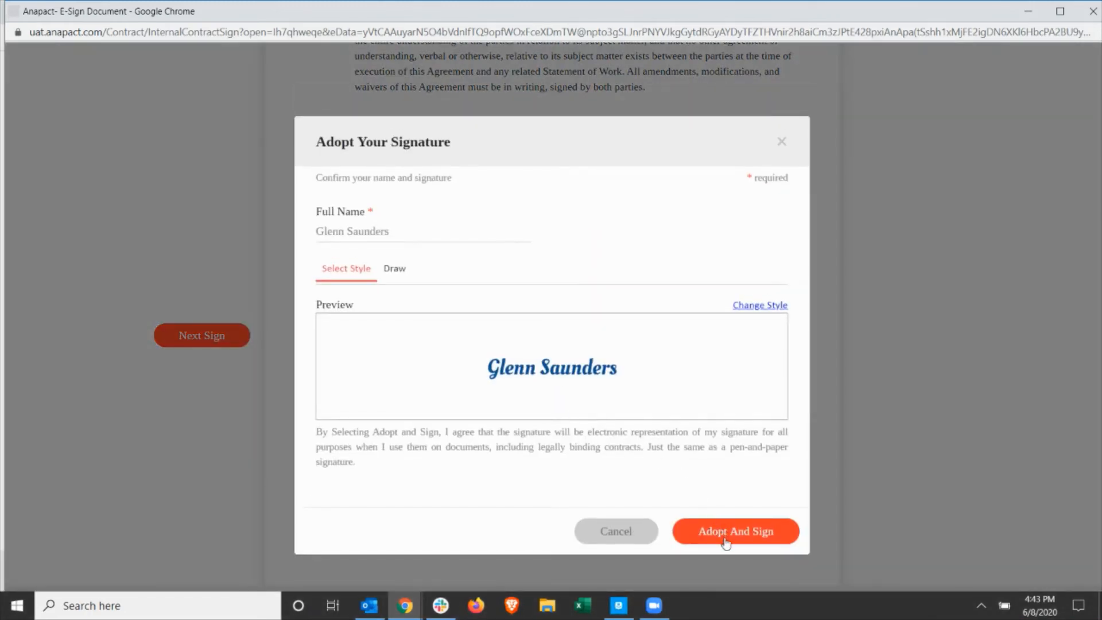
click(726, 543)
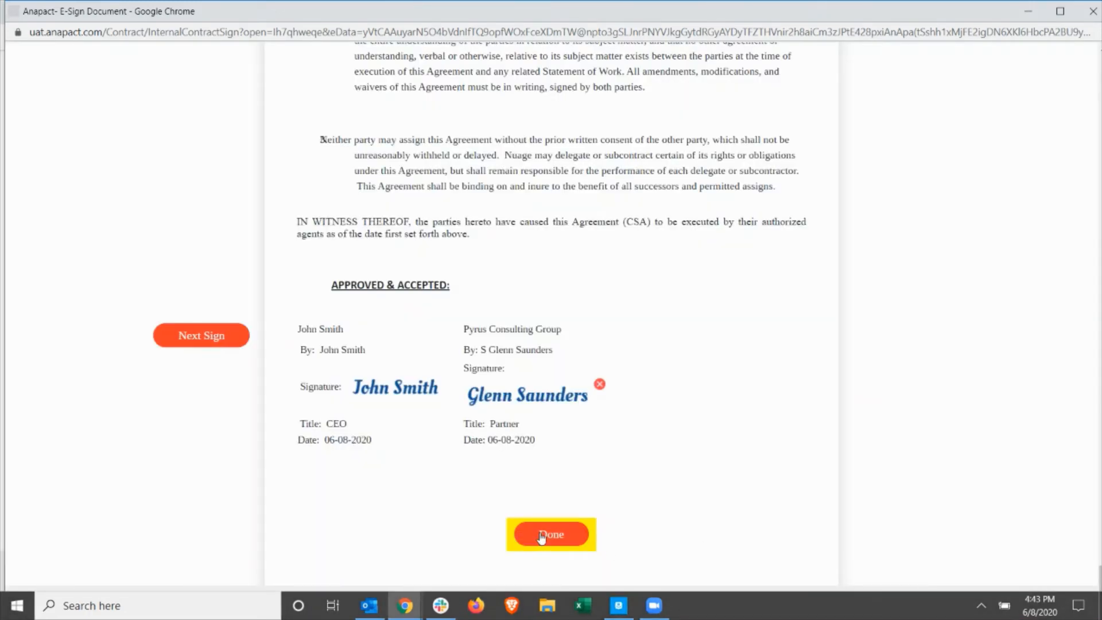
click(540, 535)
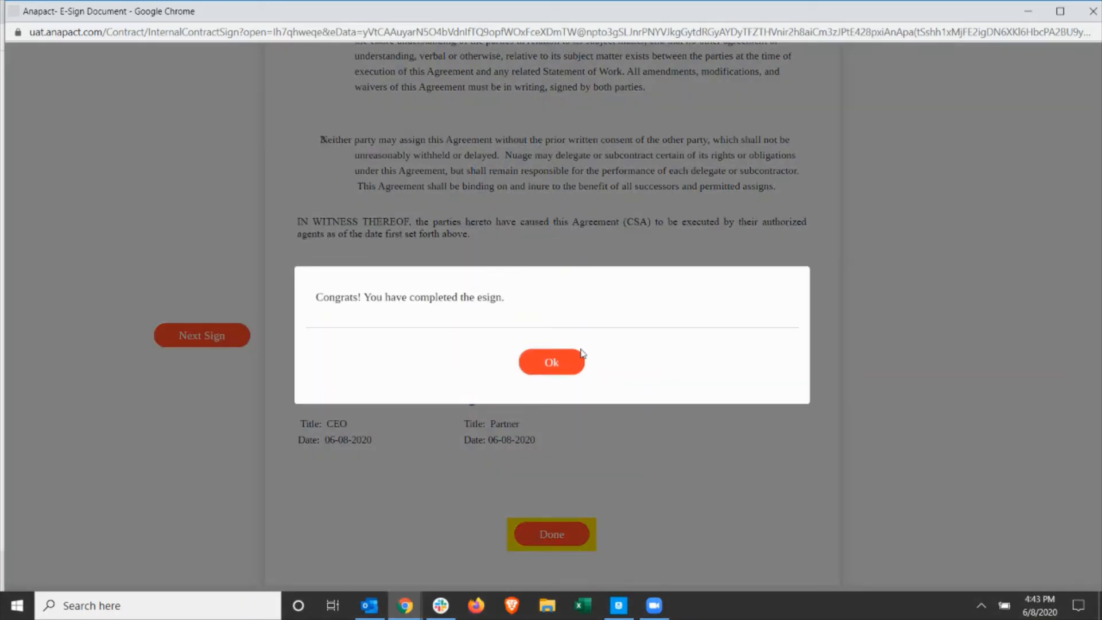
click(564, 359)
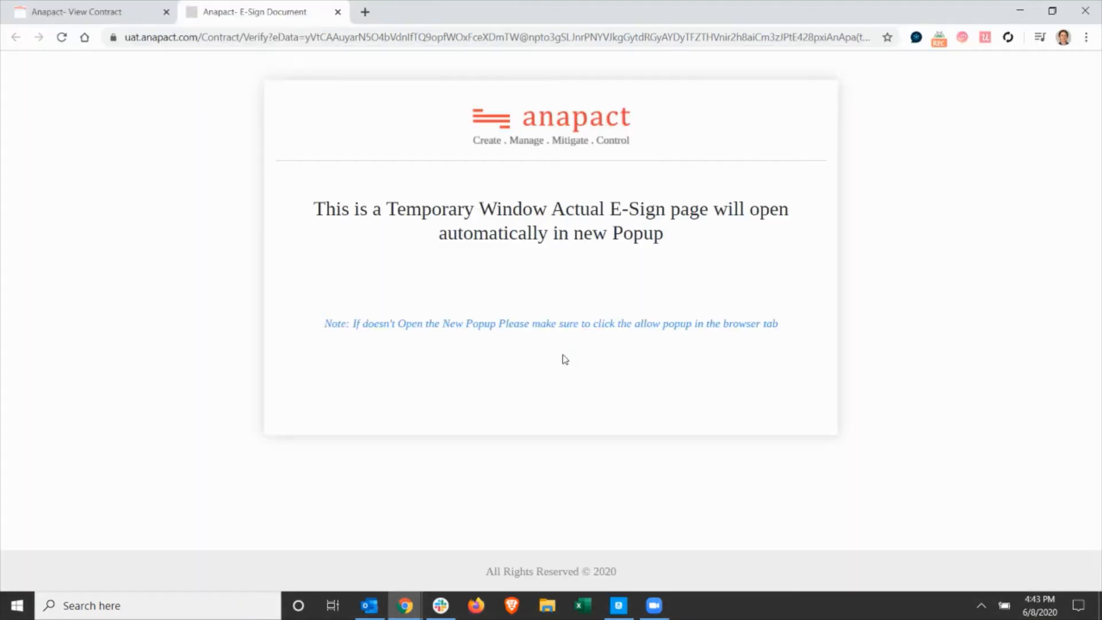
Close the temporary E-Sign Document page and reload the Negotiation CSA contract view.
click(335, 11)
scroll(507, 256, up, 15)
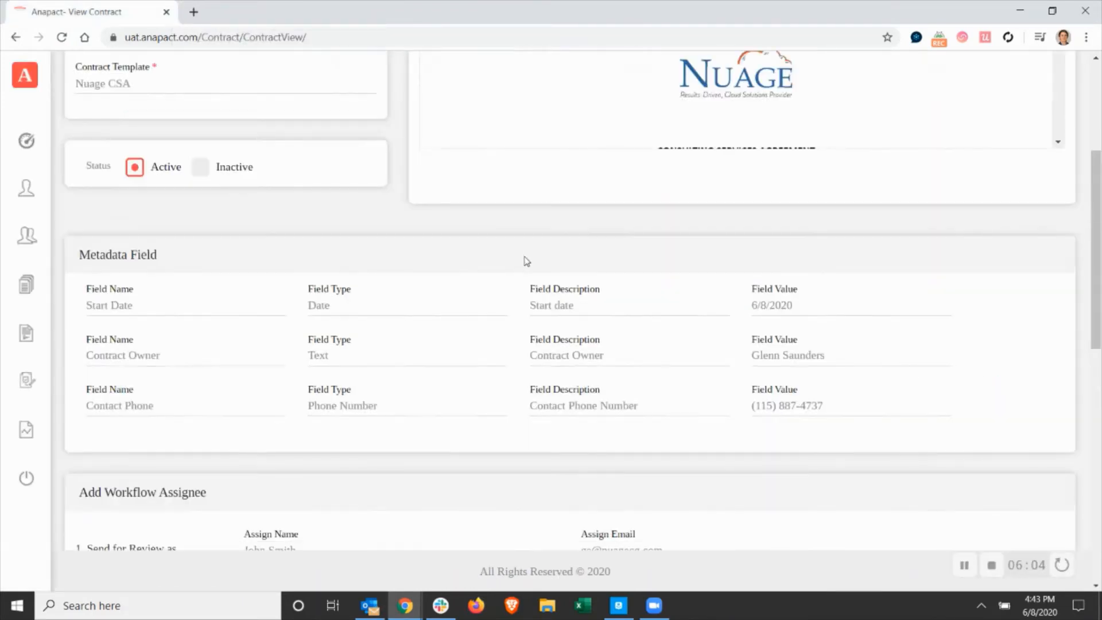
click(61, 38)
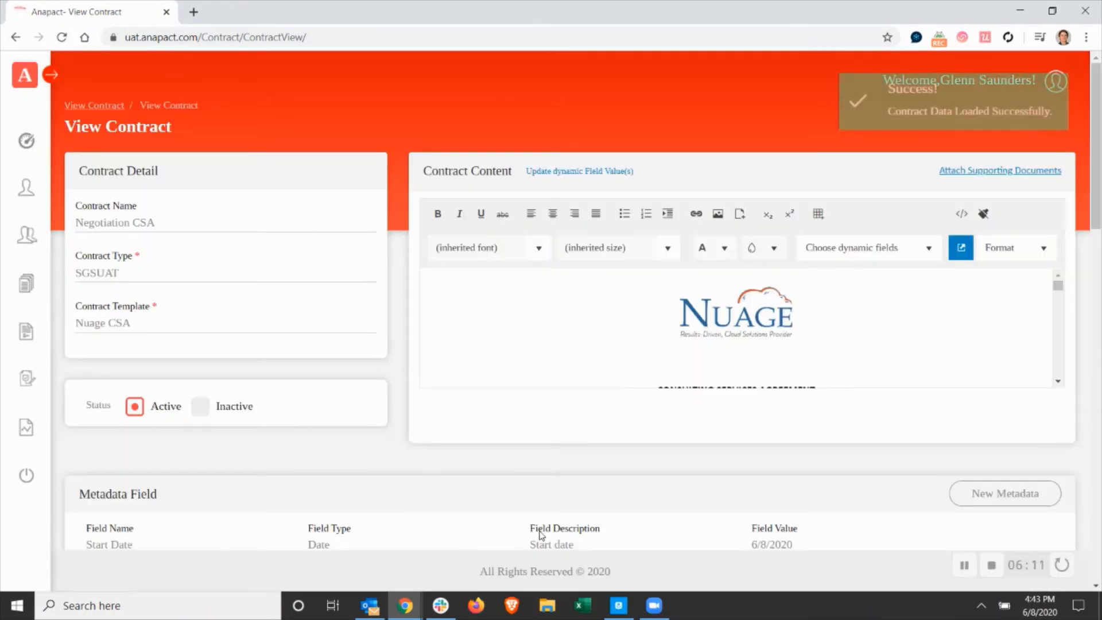
Switch to Outlook and read the "Contract Completed" e-mails in the internal signer's inbox and the recipient's Anapact folder.
click(370, 605)
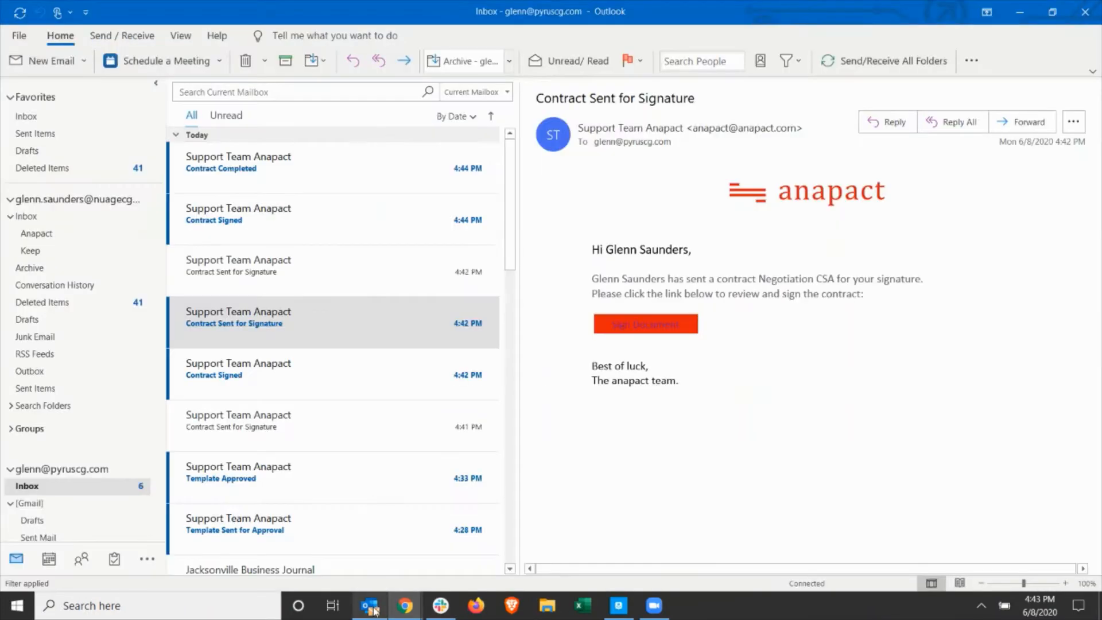
click(264, 179)
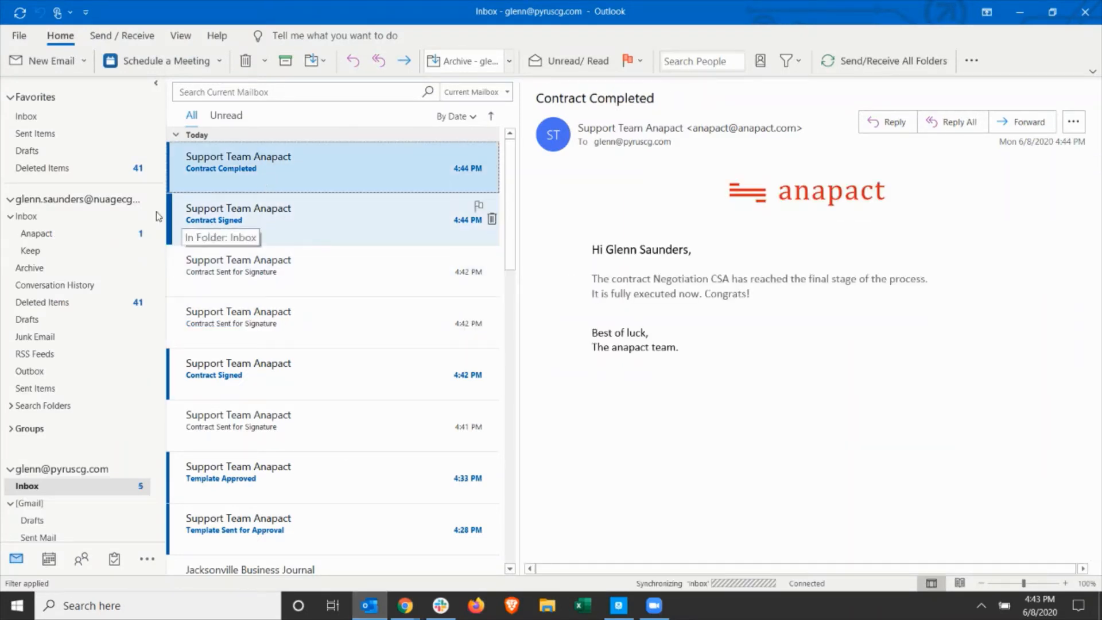
click(69, 235)
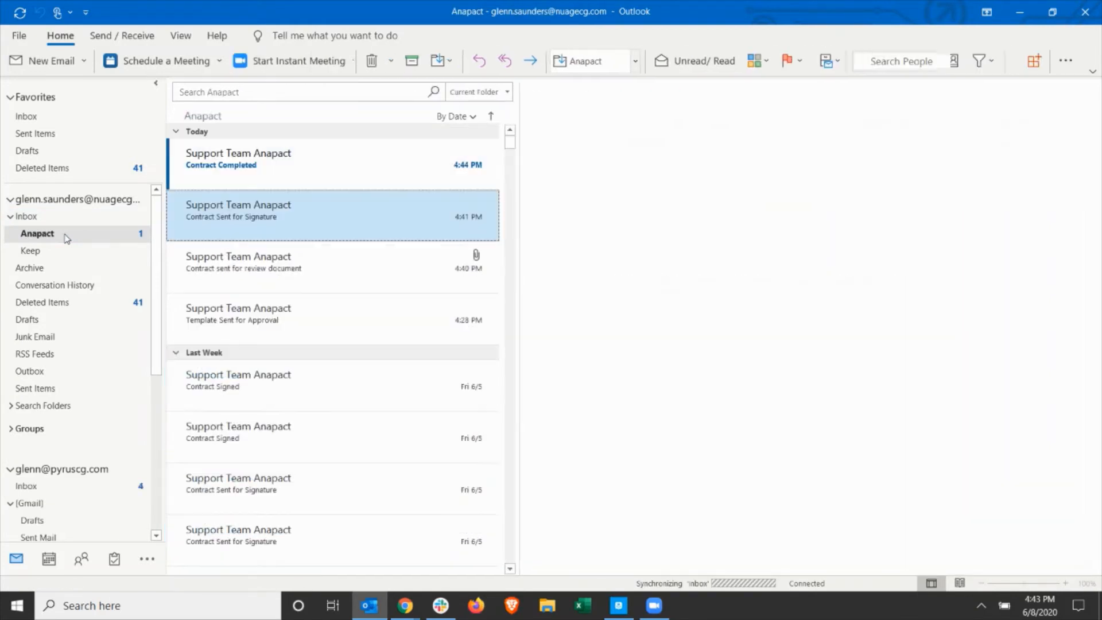
click(238, 172)
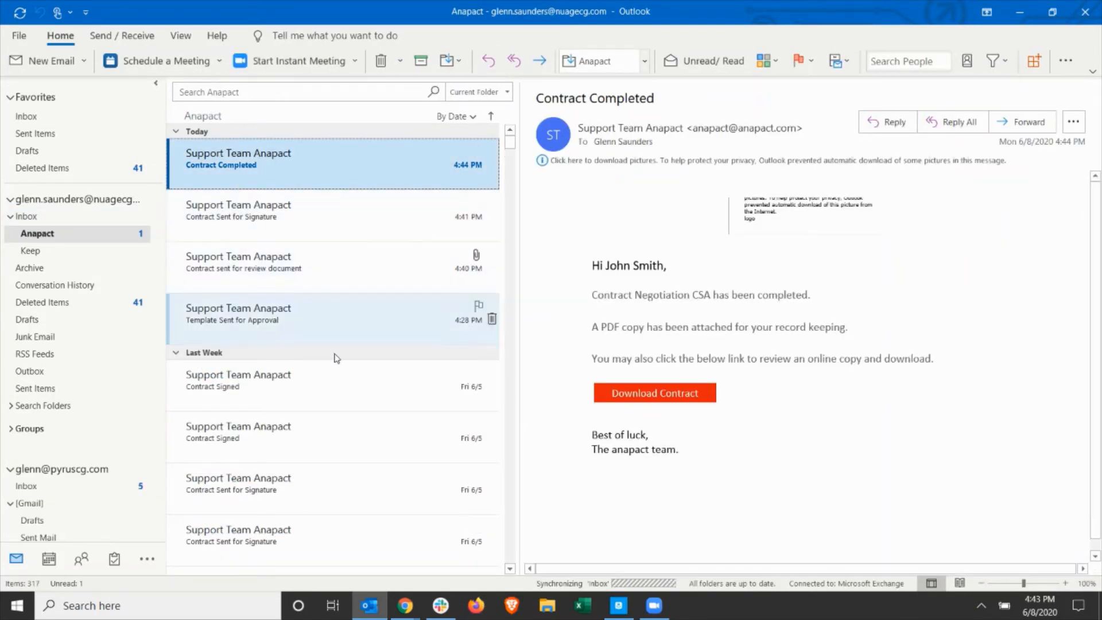
Open the completed contract PDF from the "Contract Completed" e-mail, review it through to the signature page, and close it.
click(698, 394)
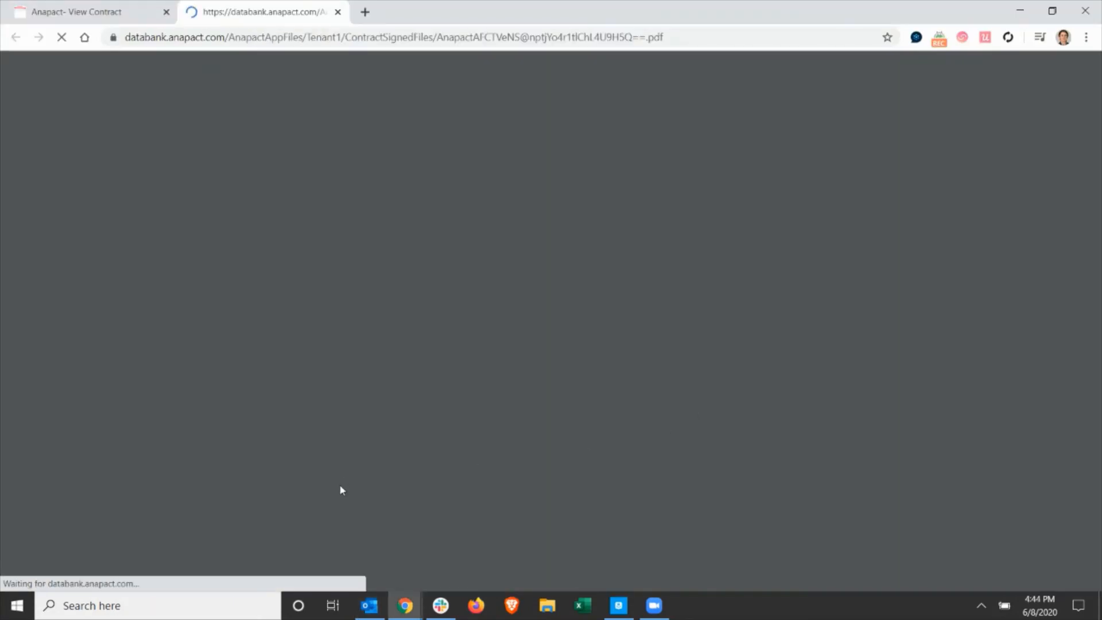
scroll(503, 405, down, 5)
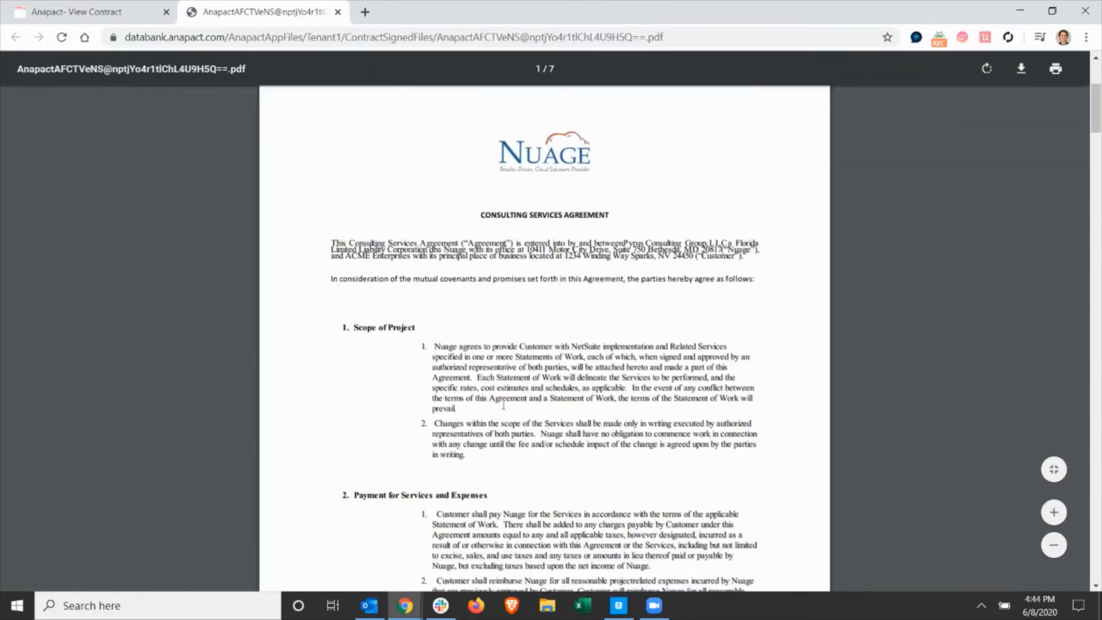
scroll(503, 405, down, 20)
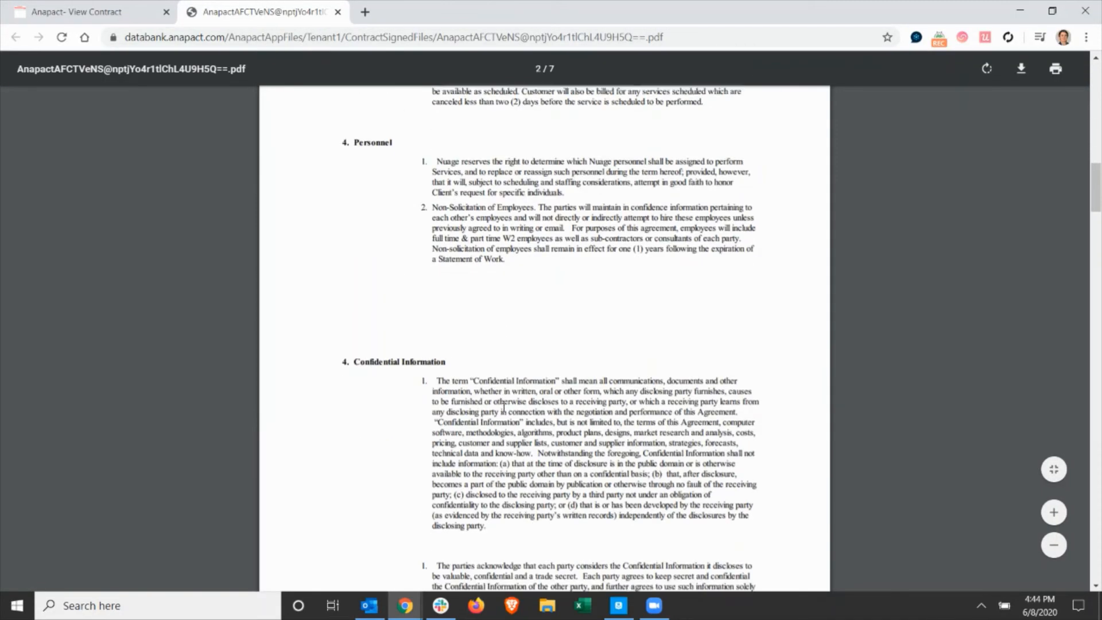
scroll(504, 407, down, 20)
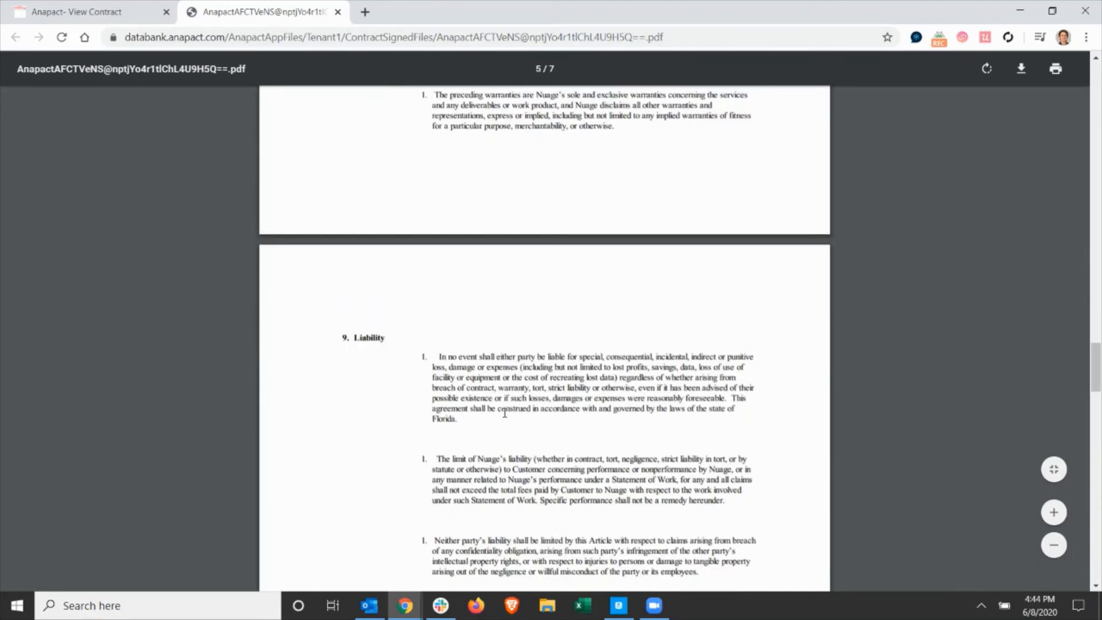
scroll(504, 413, down, 20)
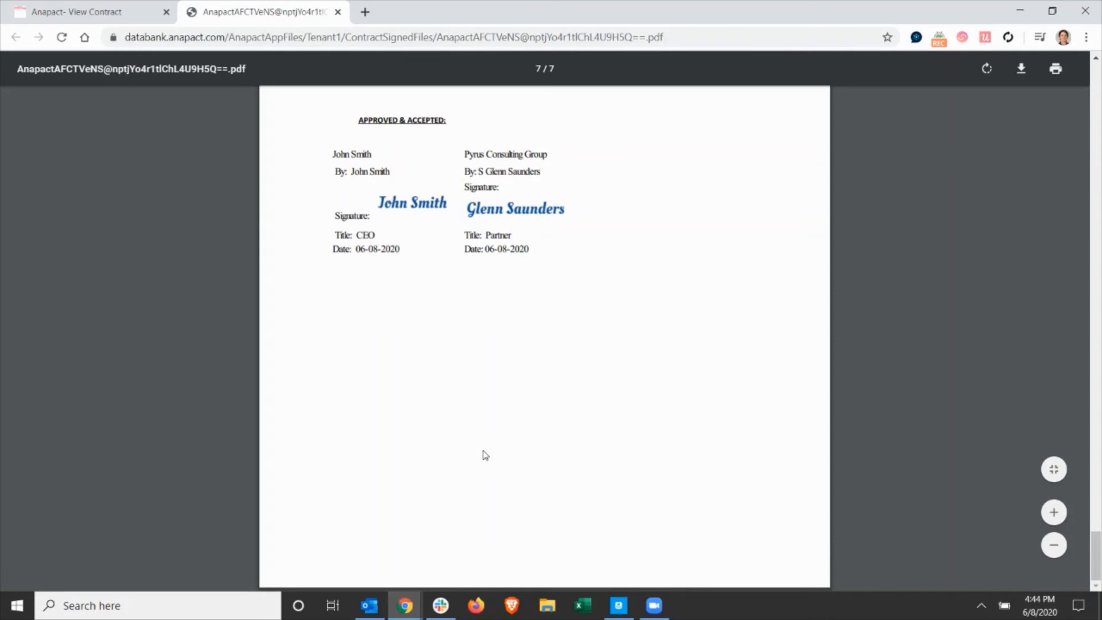
click(337, 14)
Fill in a new End Date metadata field on the Negotiation CSA contract with the value 6/8/2020.
scroll(562, 512, down, 4)
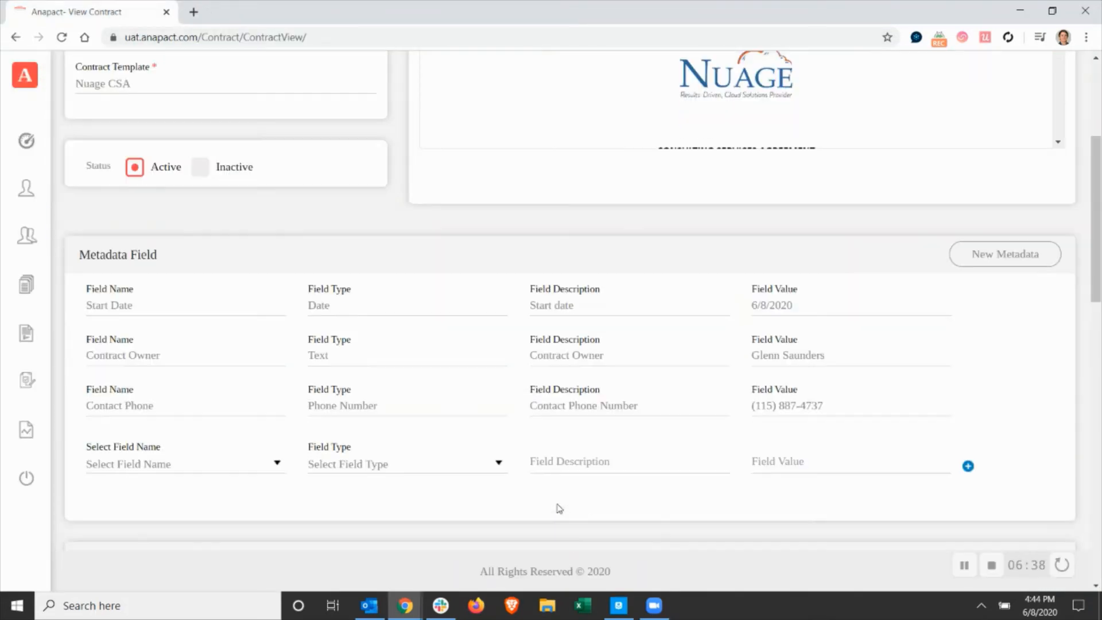
scroll(559, 509, down, 4)
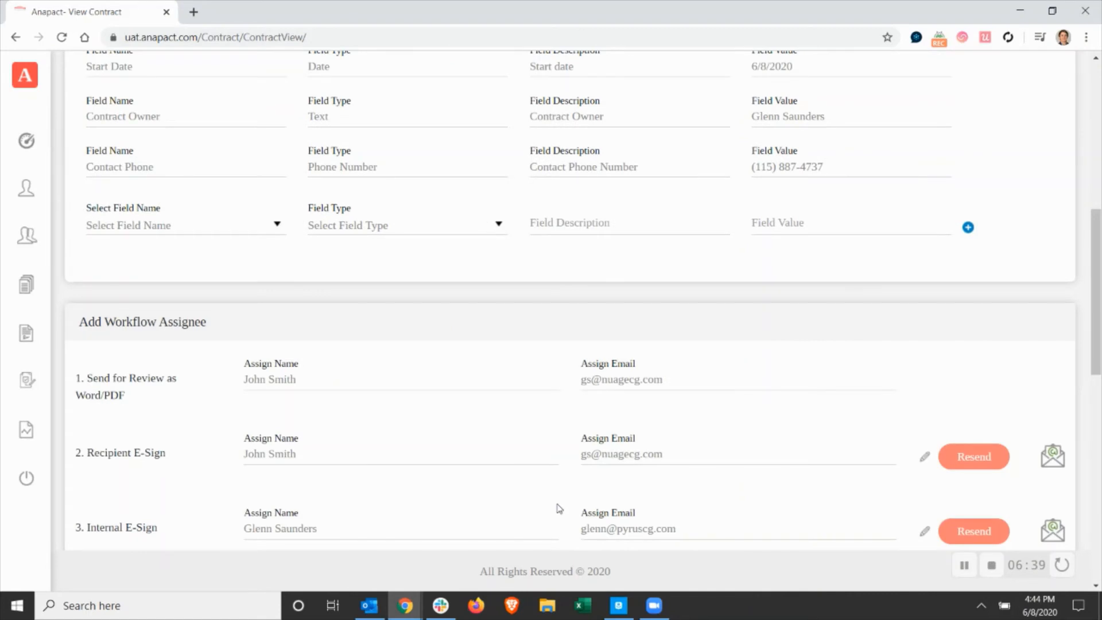
click(243, 229)
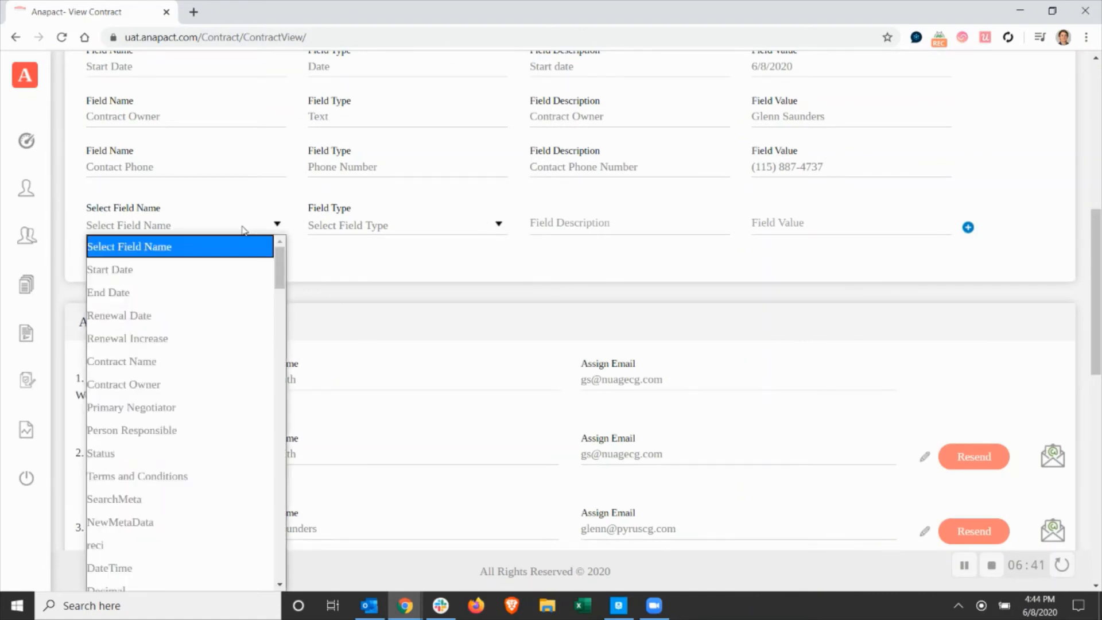
click(214, 291)
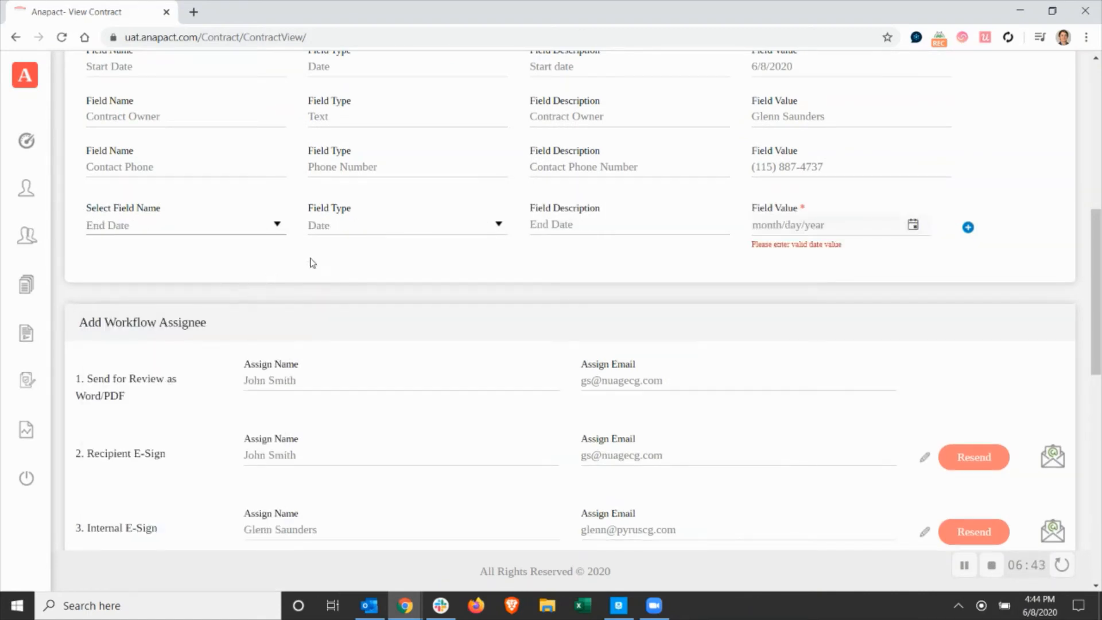
click(912, 229)
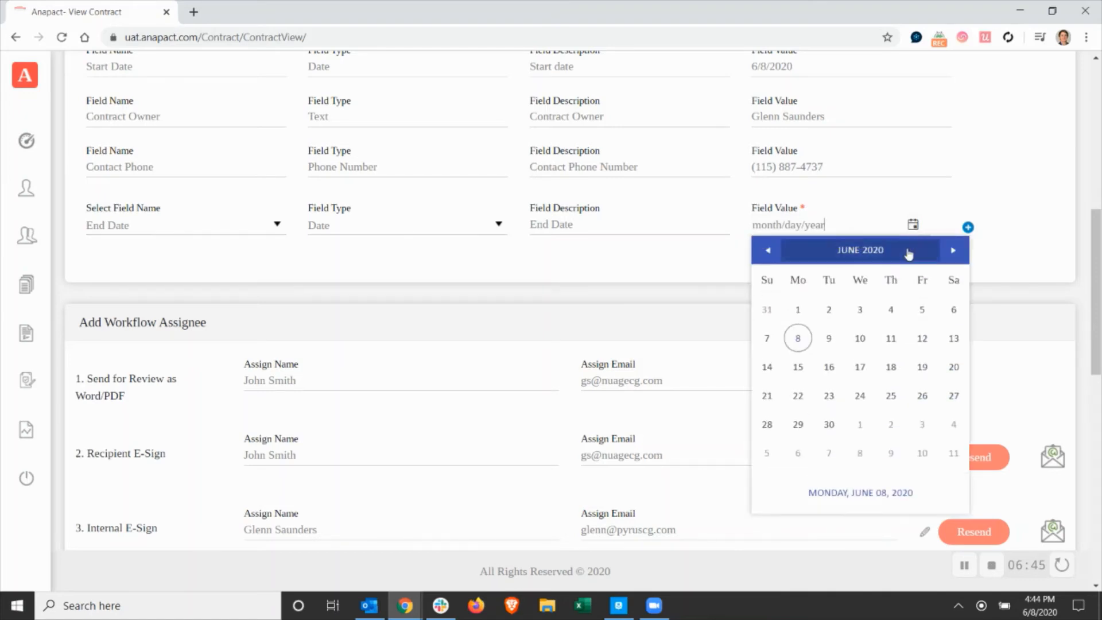
click(799, 338)
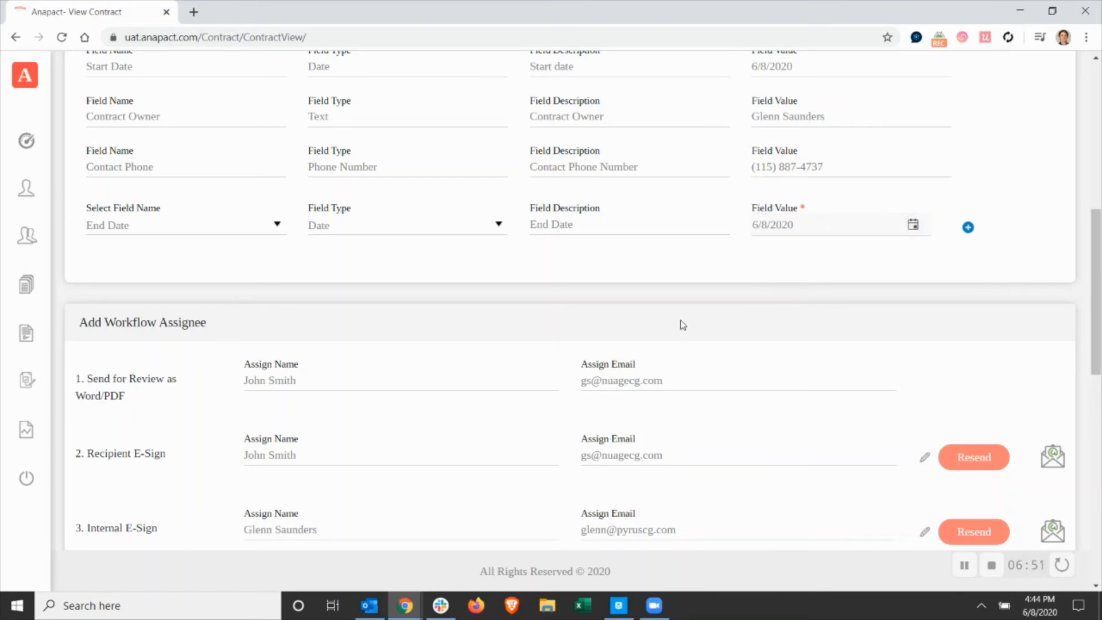
Enter the workflow action "Review and Verify Renewal" for the contract with the action date 6/8/2020.
scroll(678, 324, down, 8)
click(260, 218)
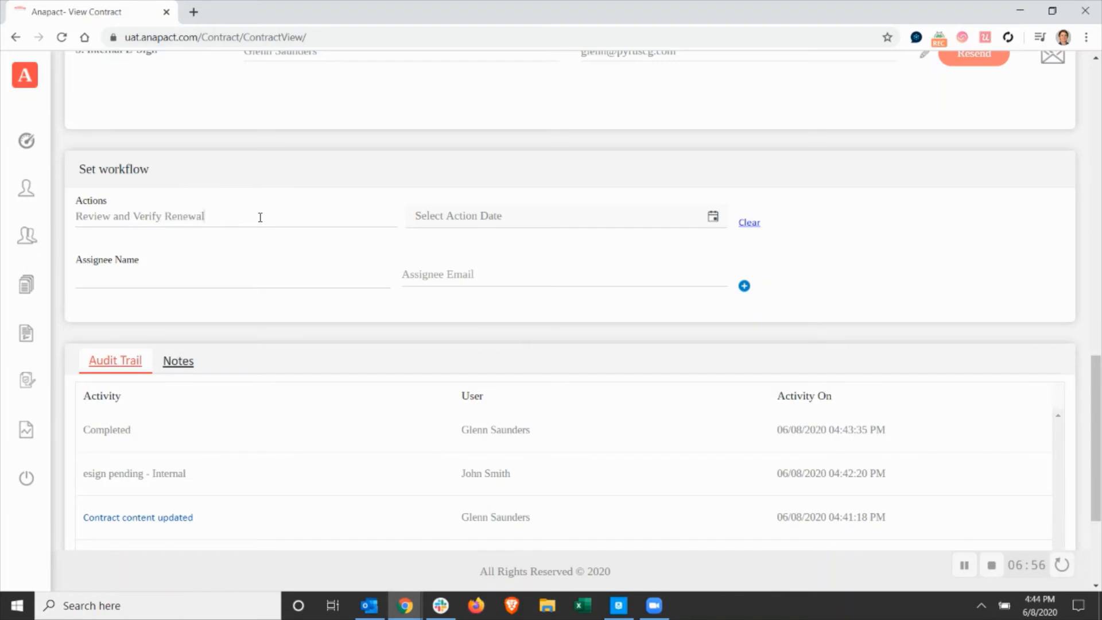
click(712, 219)
click(450, 317)
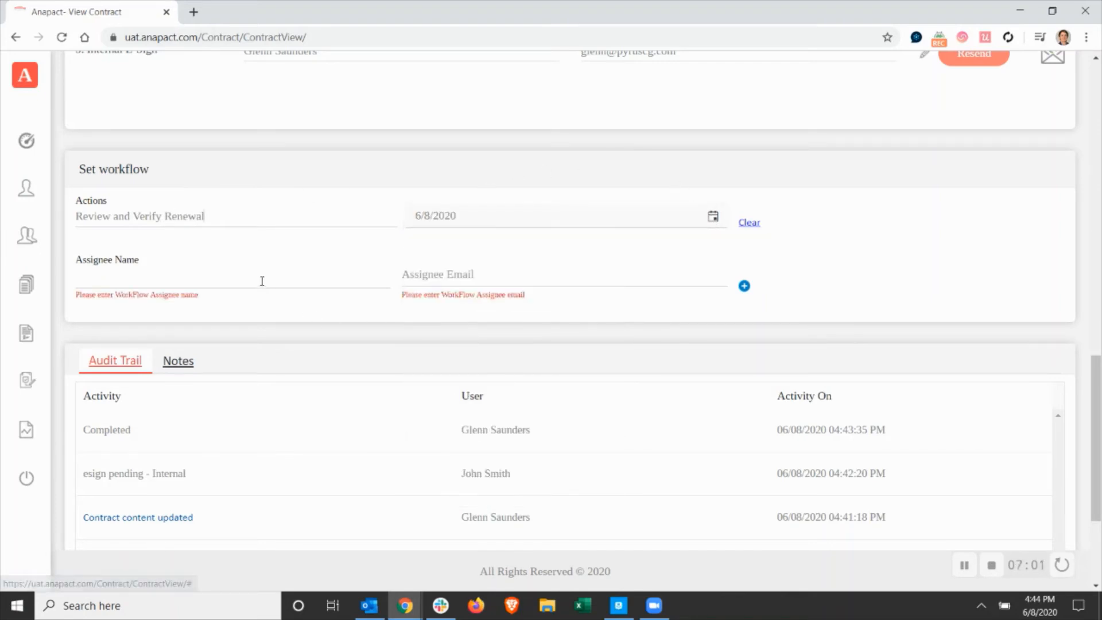
Assign the renewal review action to the reviewer's Nuage account and save the contract.
click(237, 277)
text(gle)
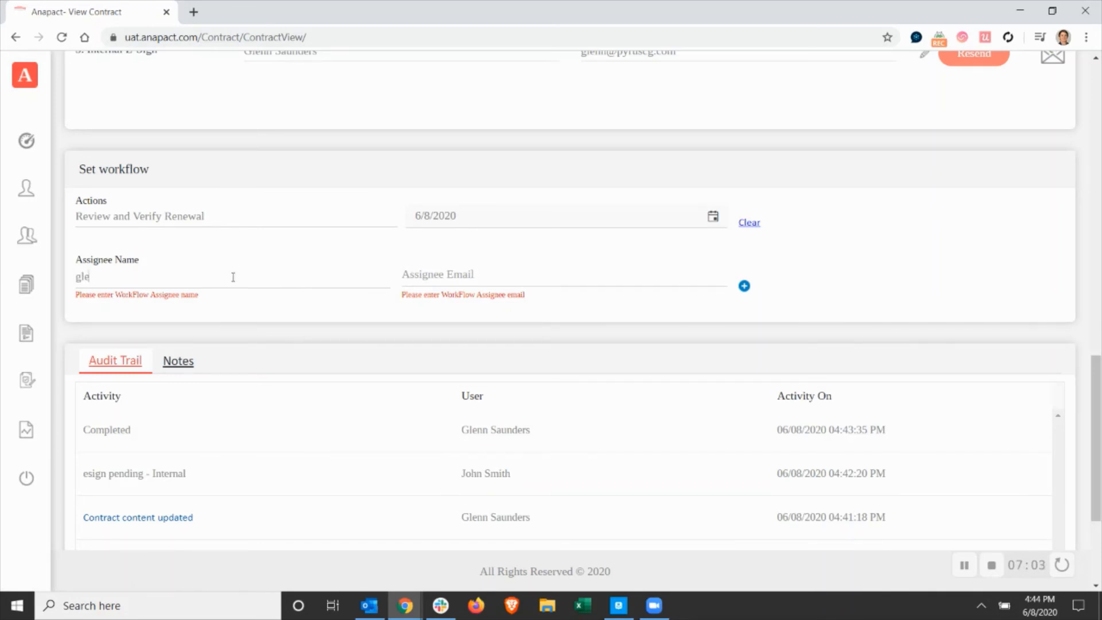
text(nn)
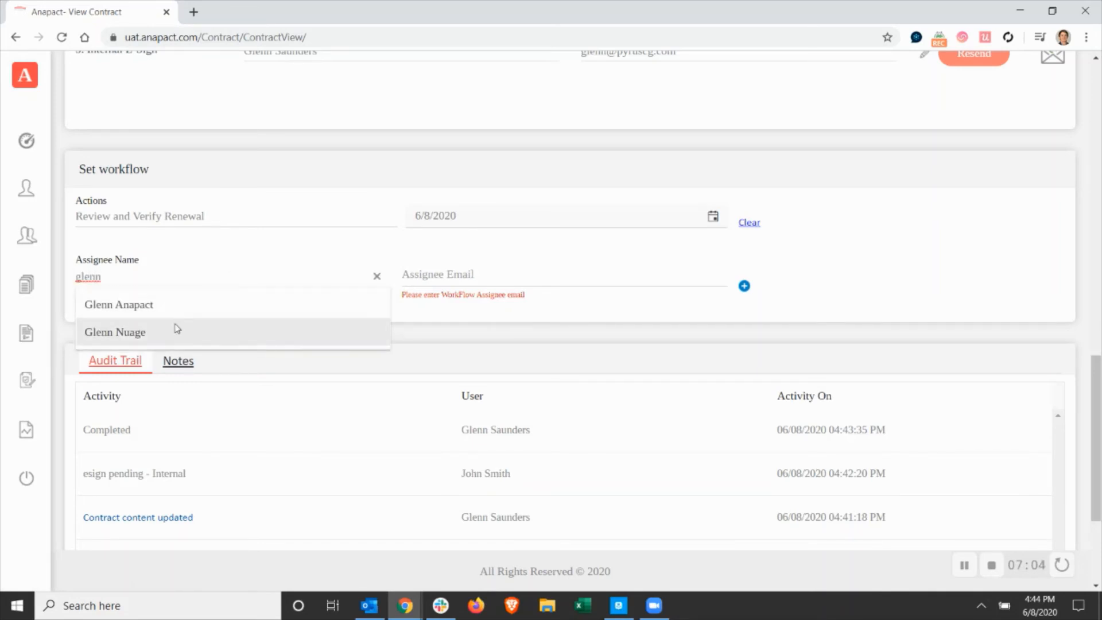
click(173, 331)
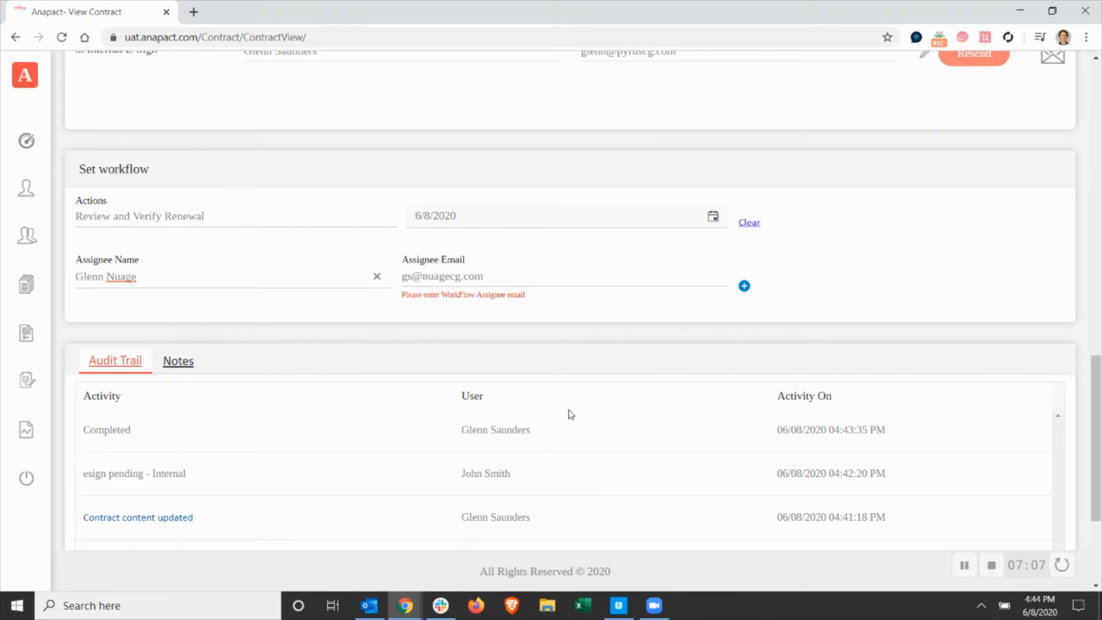
scroll(597, 447, down, 3)
key(Tab)
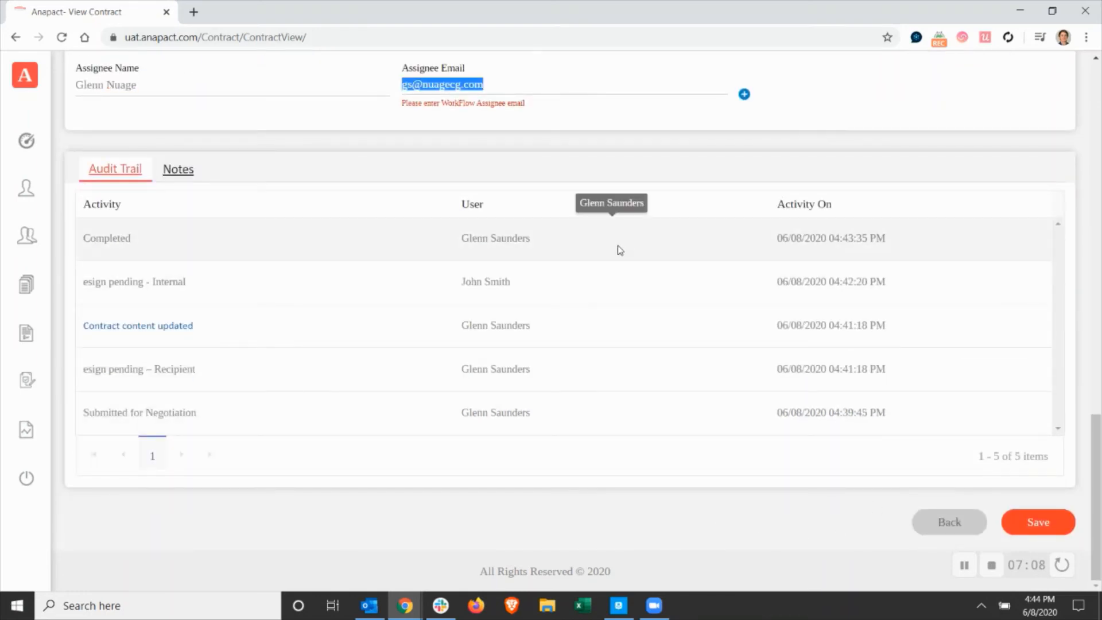
click(613, 145)
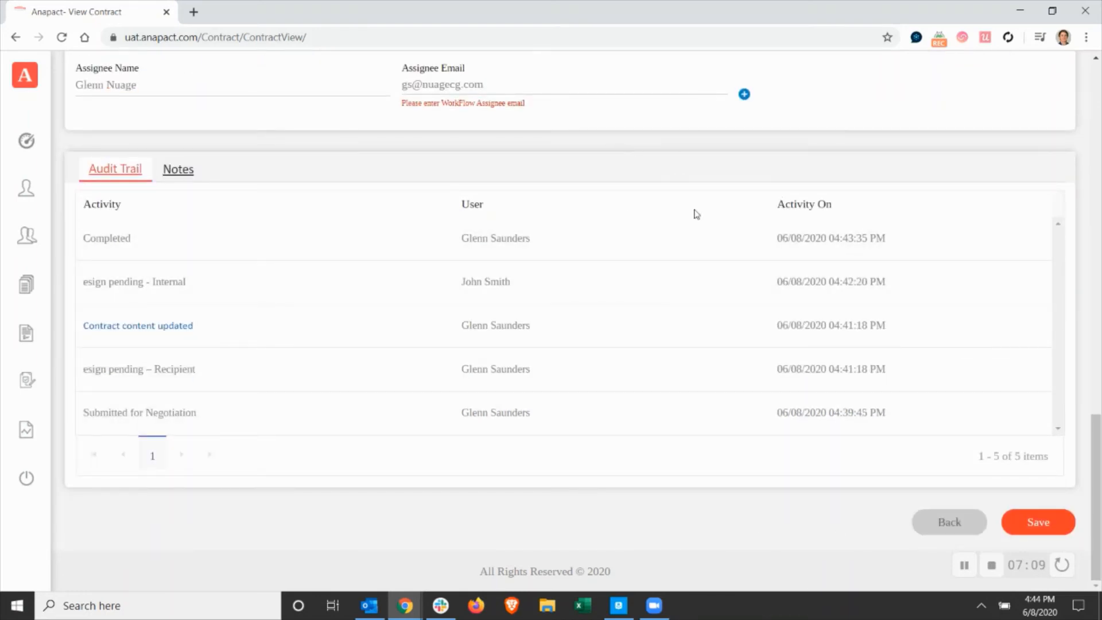
click(1040, 523)
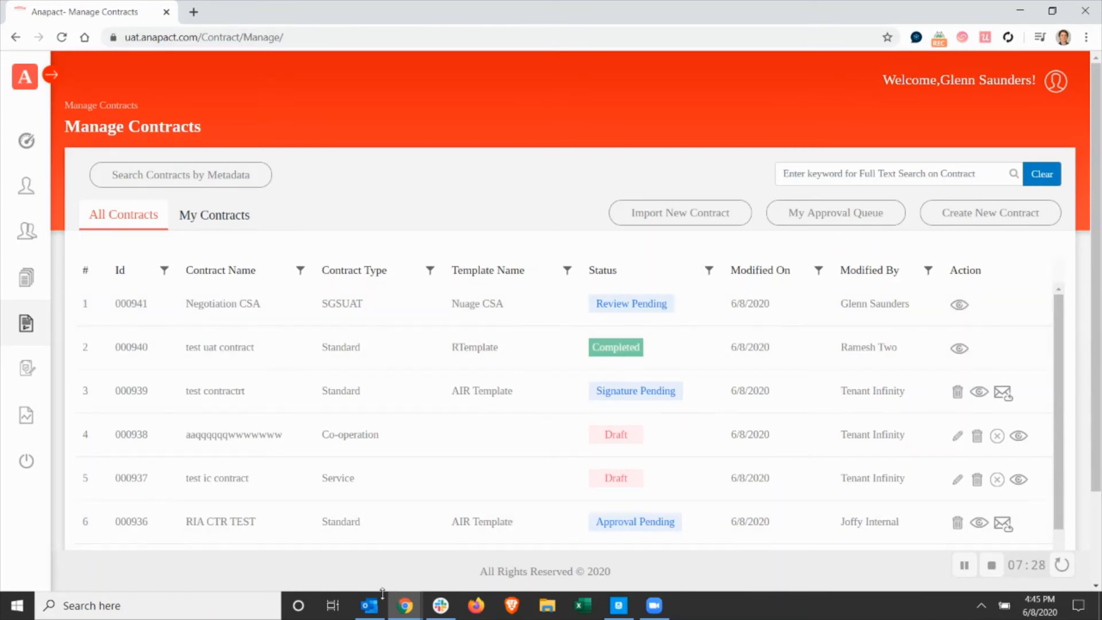
Switch to Outlook and read the new "Contract Sent for Review" e-mails in the Anapact folder.
click(370, 609)
click(260, 168)
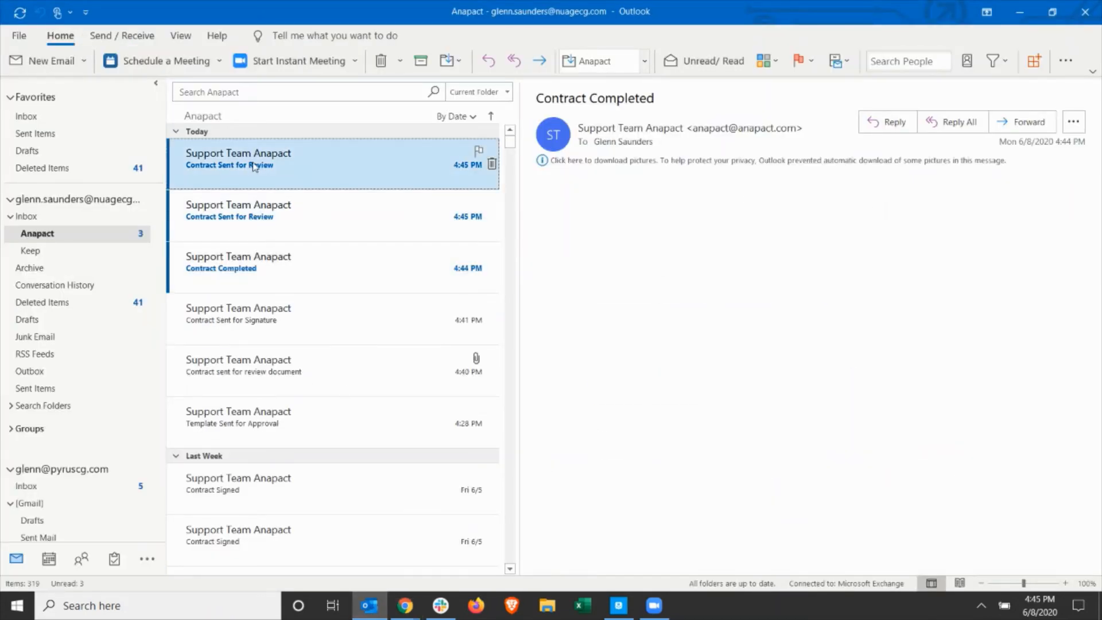
click(308, 209)
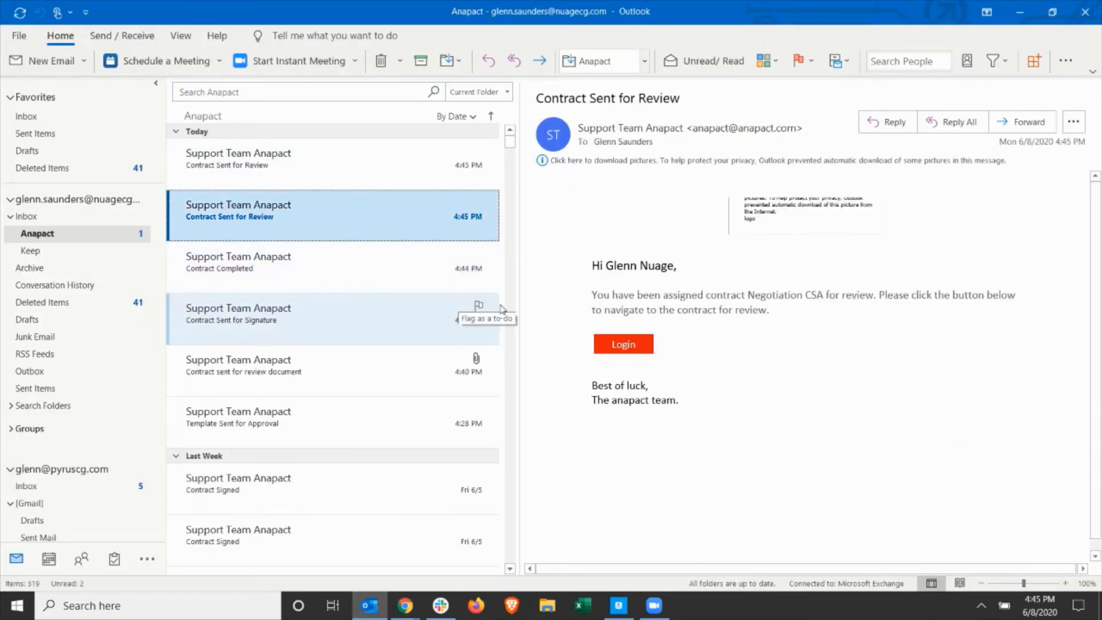
Switch back to Anapact in Chrome and log out of the current account.
key(alt+Tab)
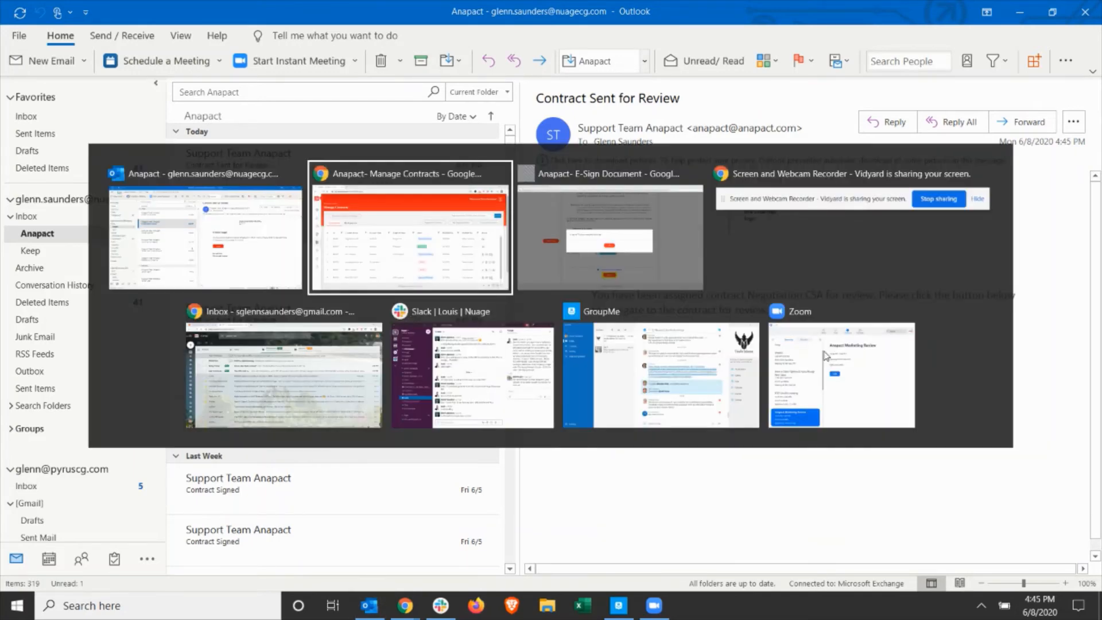
click(1054, 80)
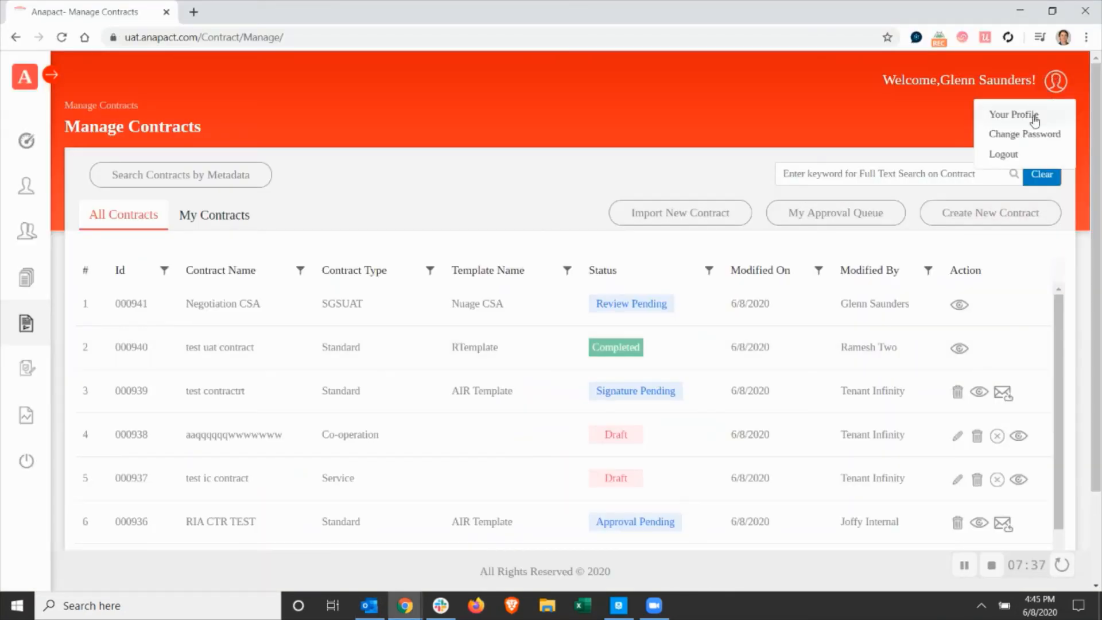
click(1007, 152)
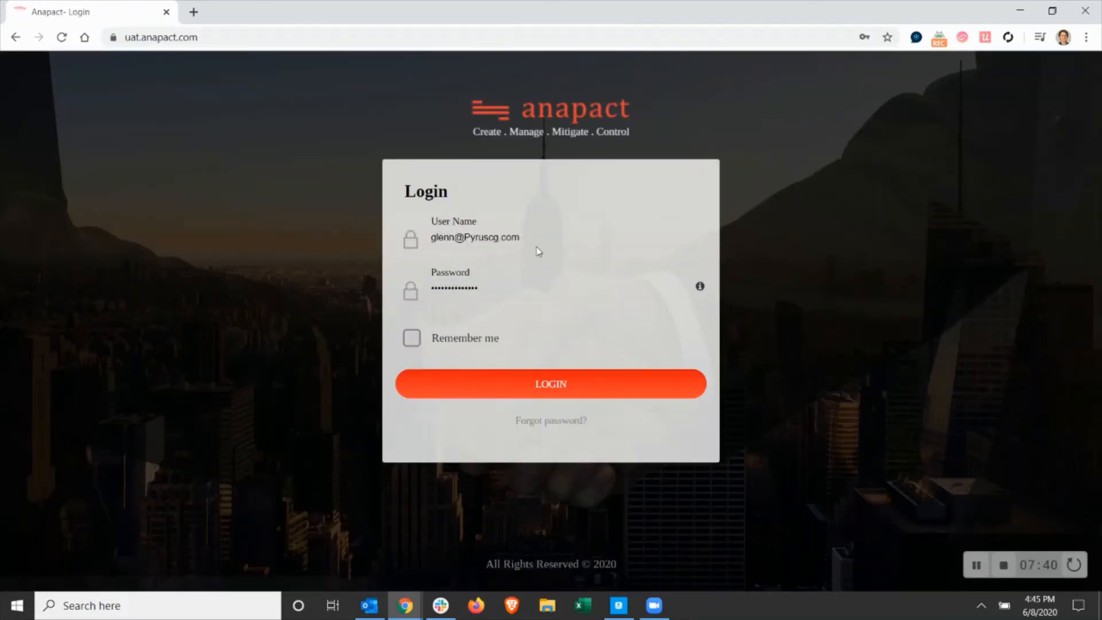
Log in to Anapact as the assigned reviewer using that account's saved user name and password.
drag(534, 240, 283, 224)
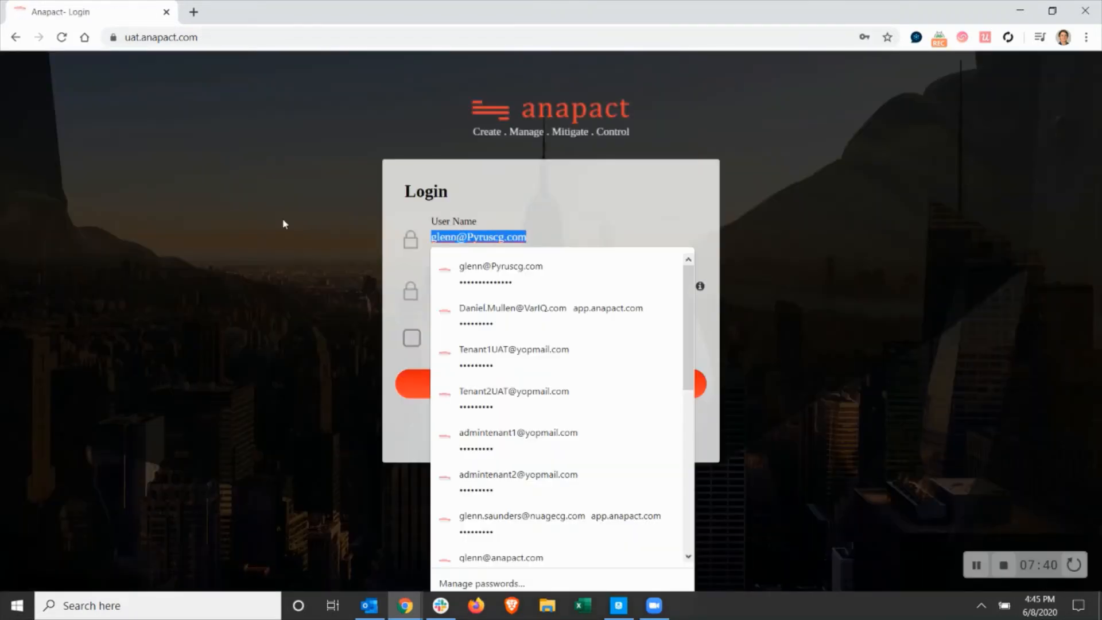
click(513, 319)
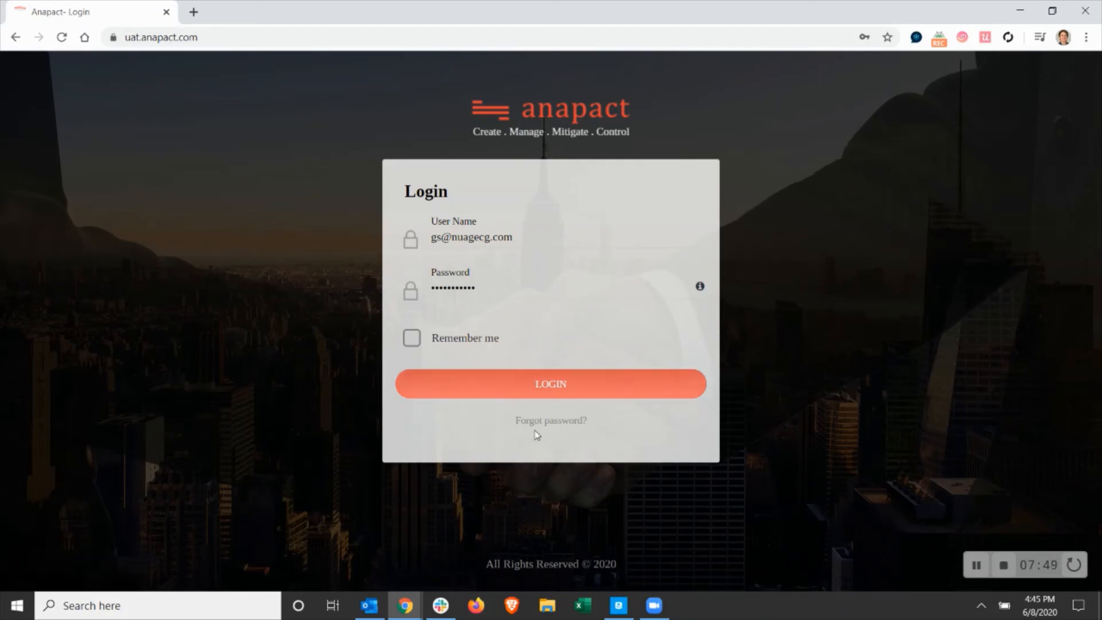
click(567, 290)
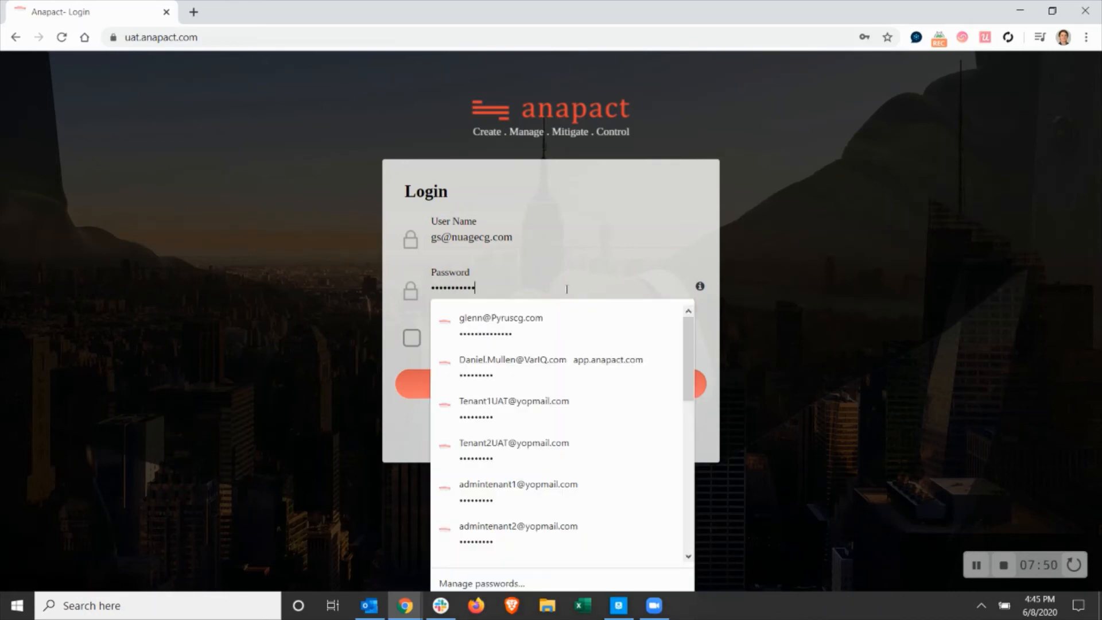
click(565, 290)
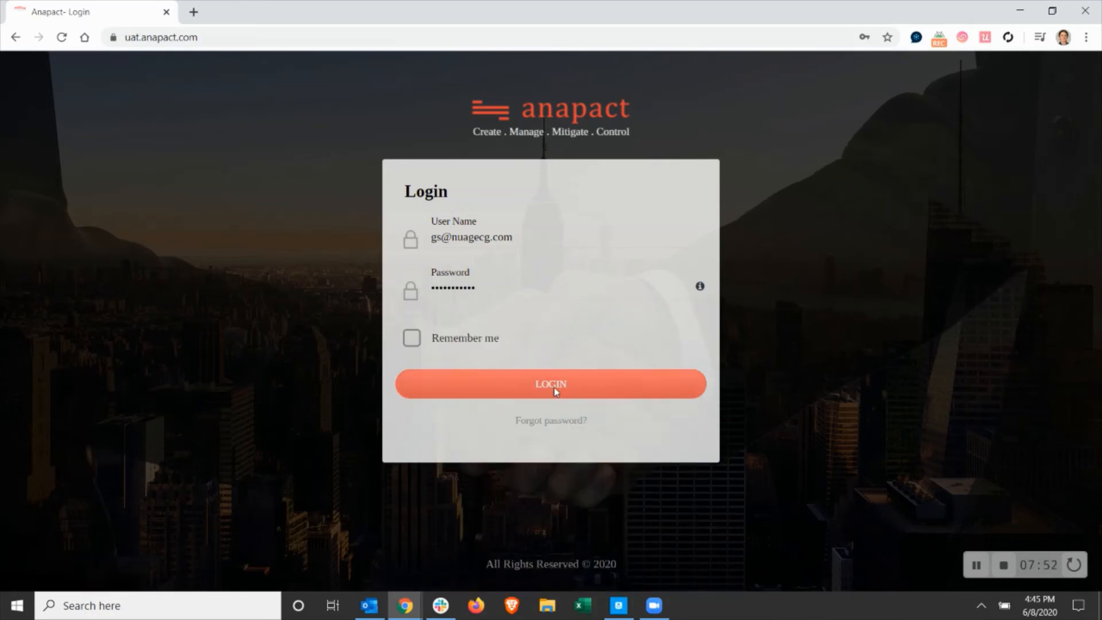
click(506, 290)
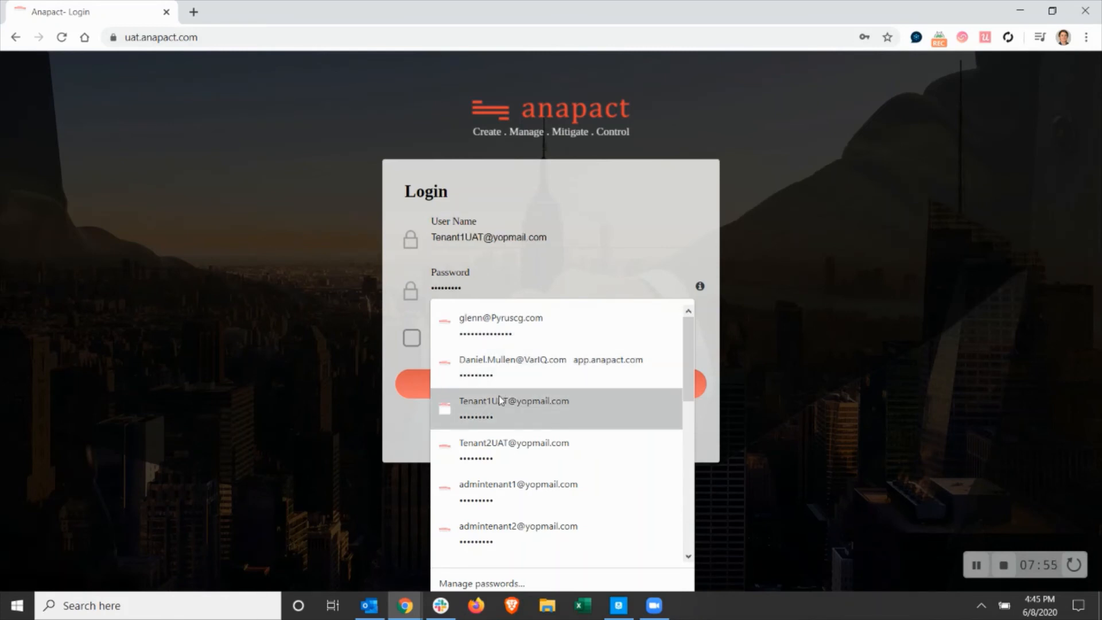
click(586, 244)
click(663, 191)
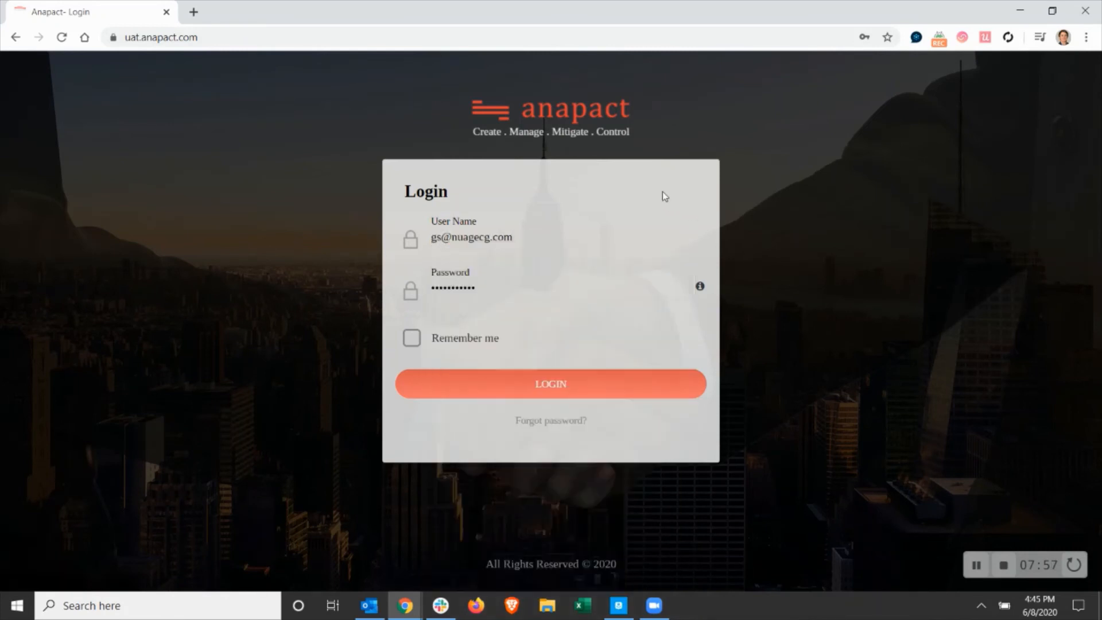
click(555, 385)
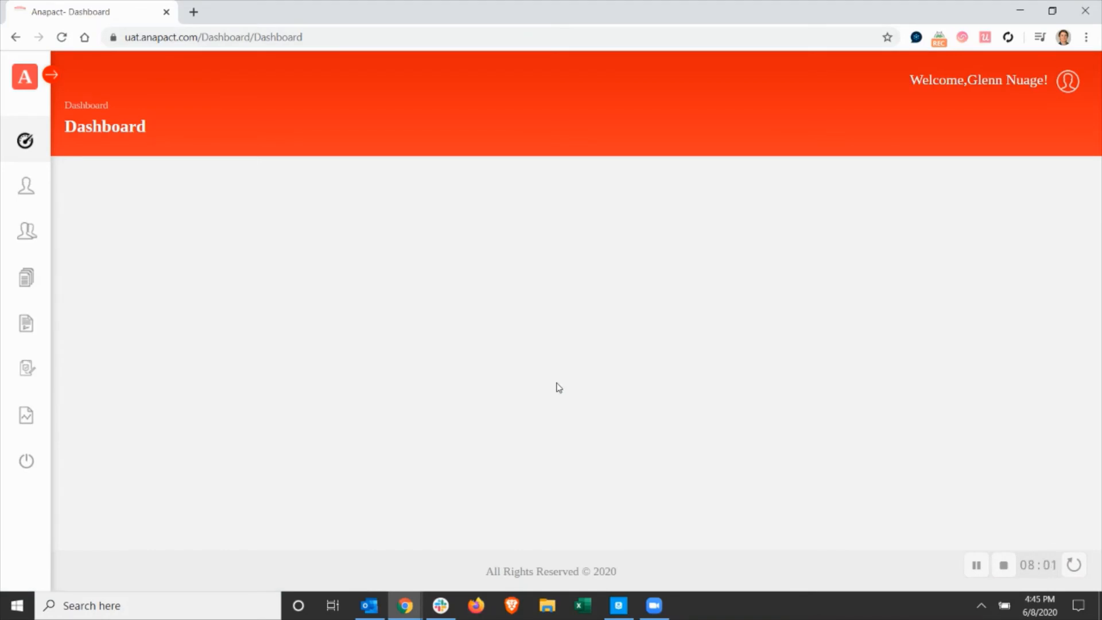
Open the Negotiation CSA contract from My Approval Queue for review.
click(23, 329)
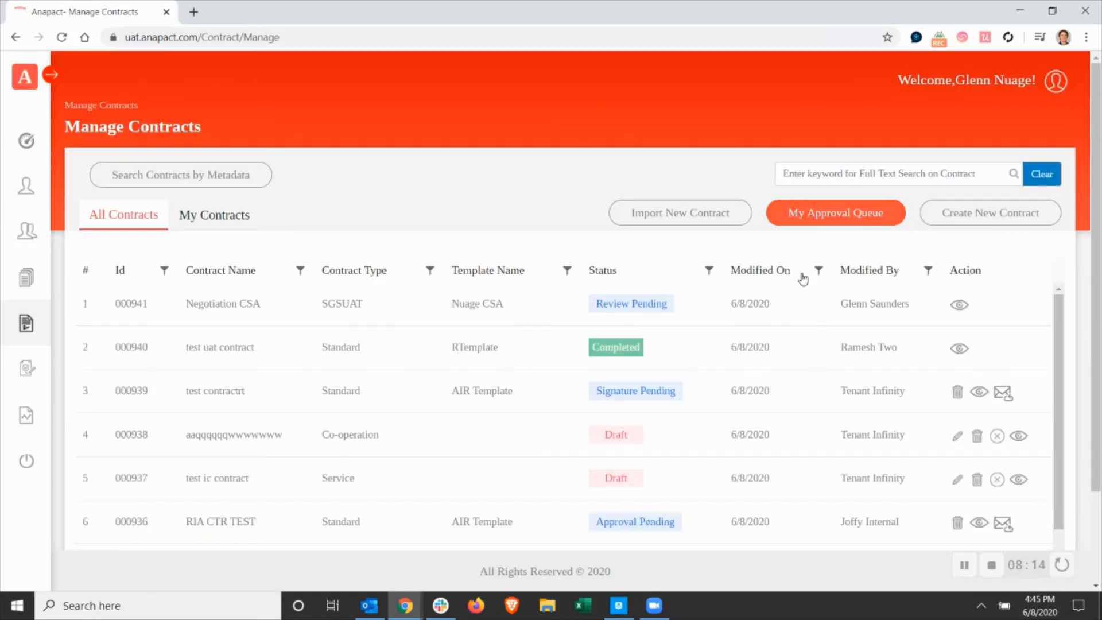
click(841, 216)
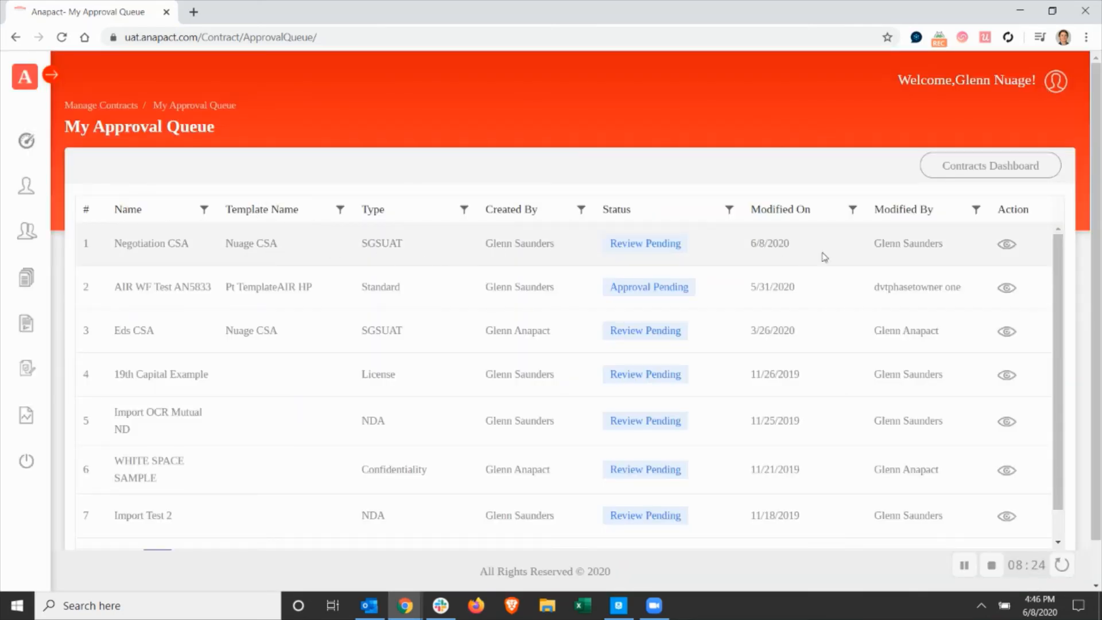
click(1008, 245)
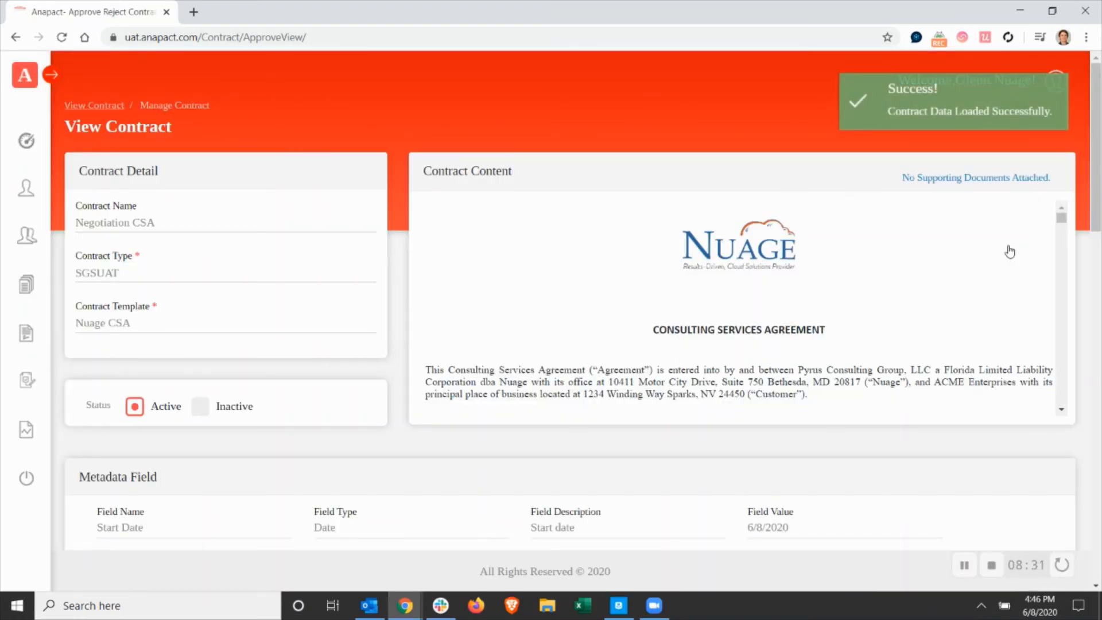
scroll(918, 413, down, 10)
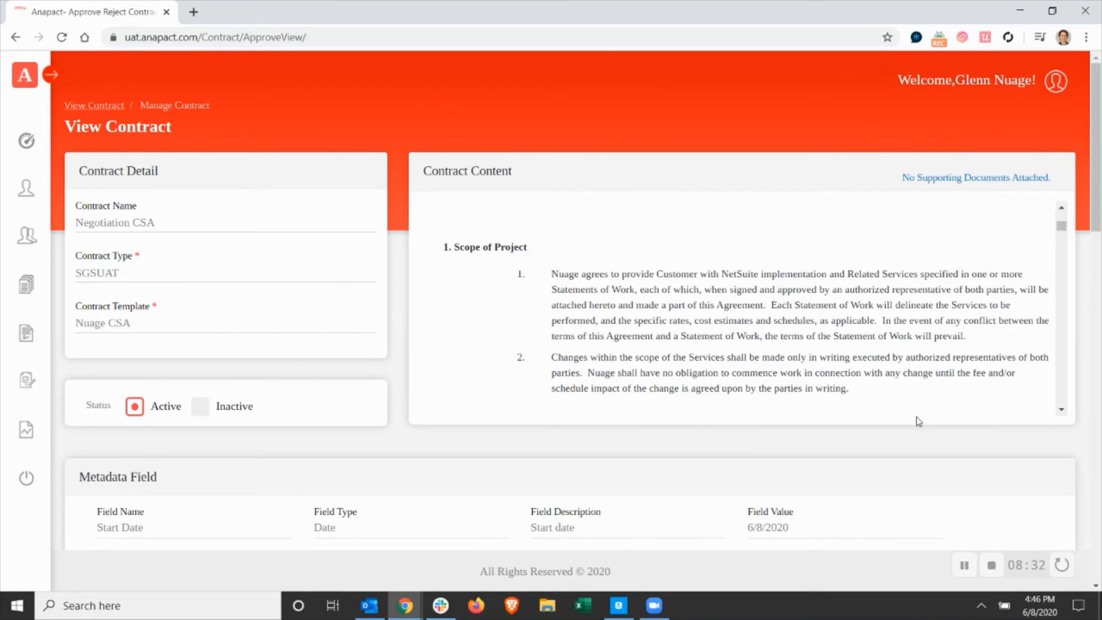
Review the contract's details, renewal workflow and audit trail, and read its existing notes.
scroll(1100, 417, down, 4)
scroll(1099, 417, down, 10)
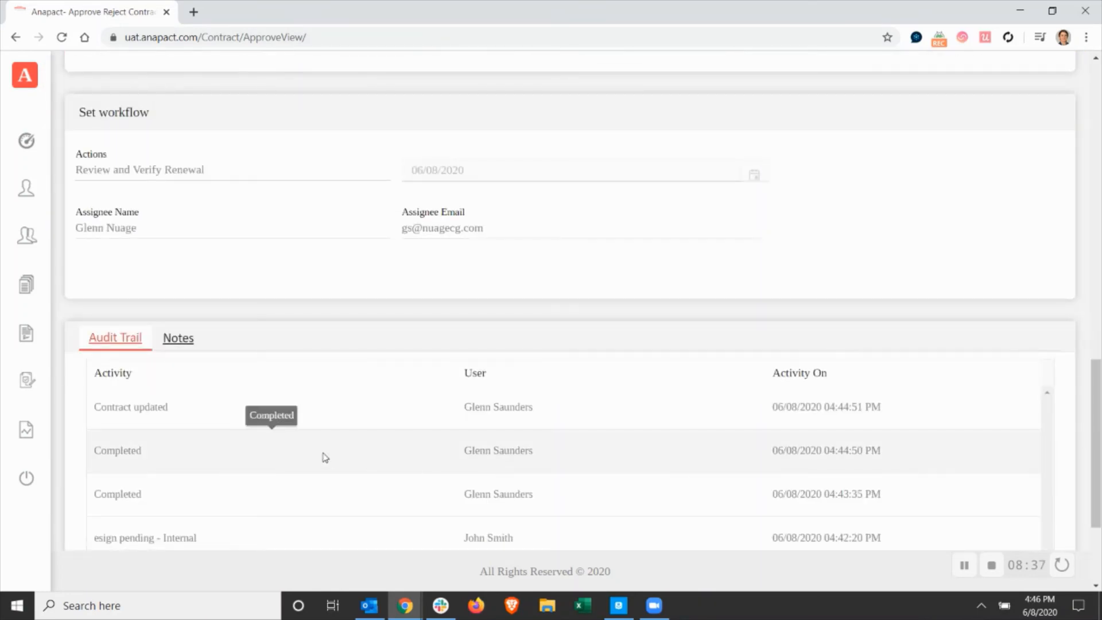
scroll(287, 402, down, 3)
click(190, 178)
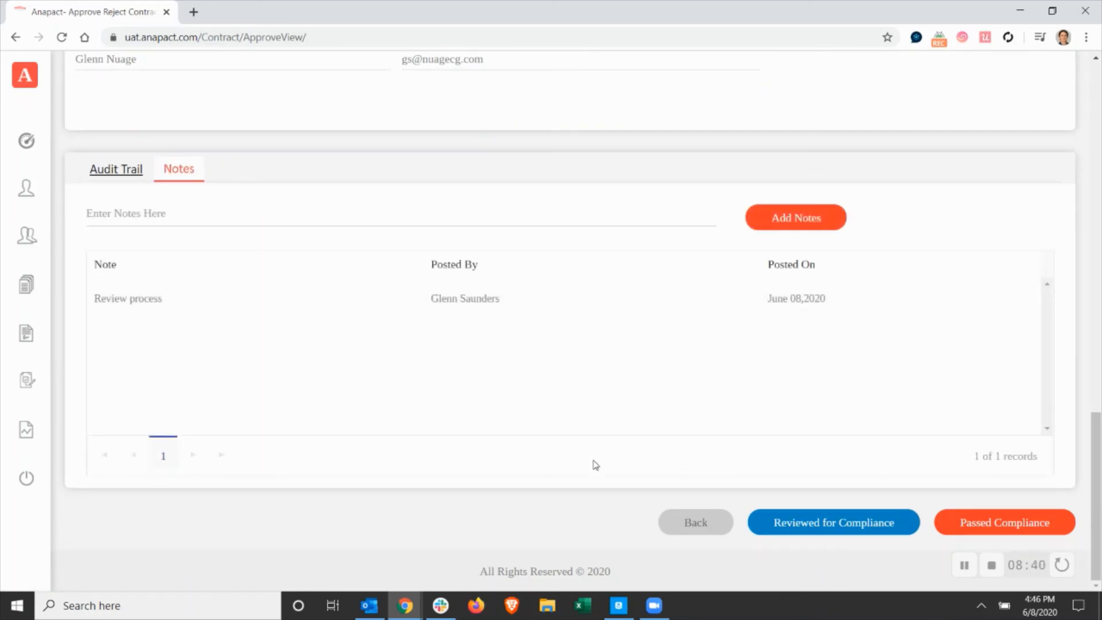
Mark the contract as Passed Compliance and set the next Review and Verify Renewal date to 6/30/2020.
click(1003, 524)
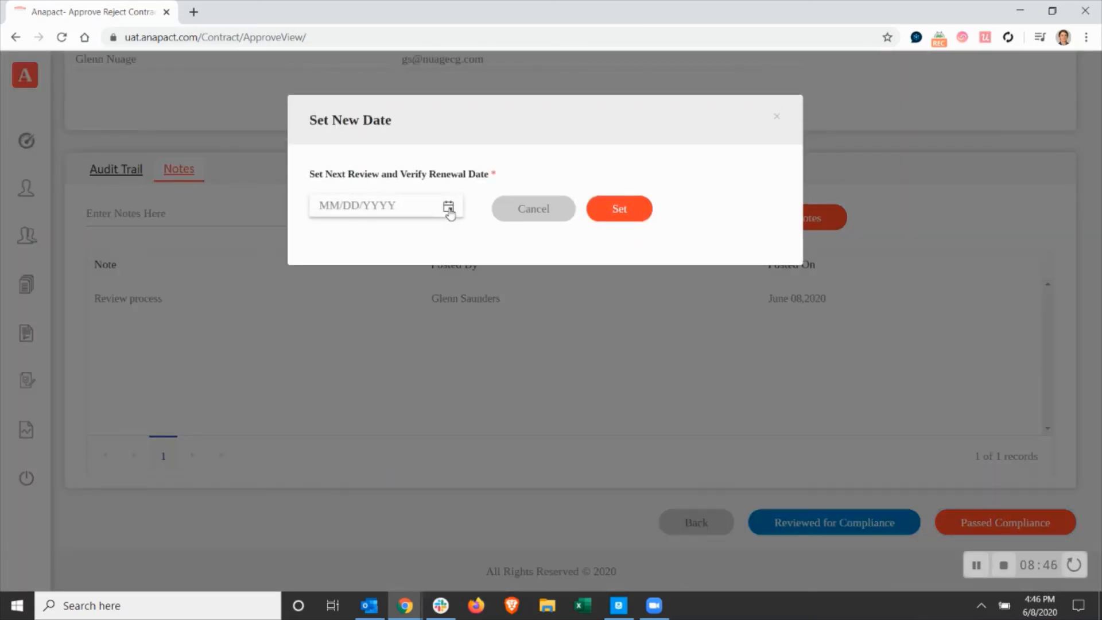
click(448, 208)
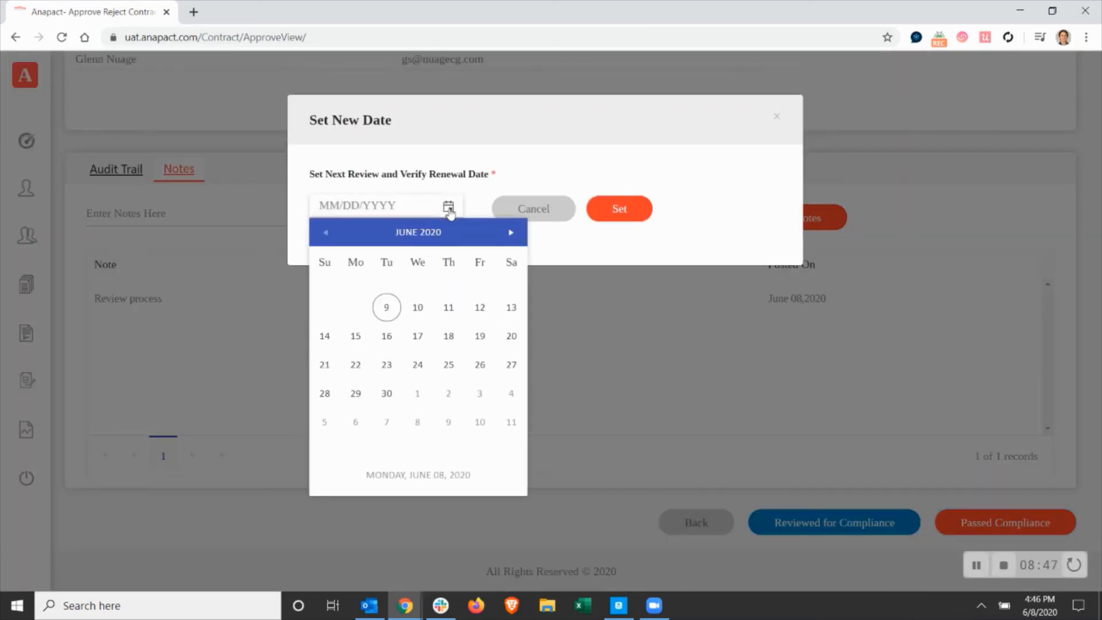
click(387, 310)
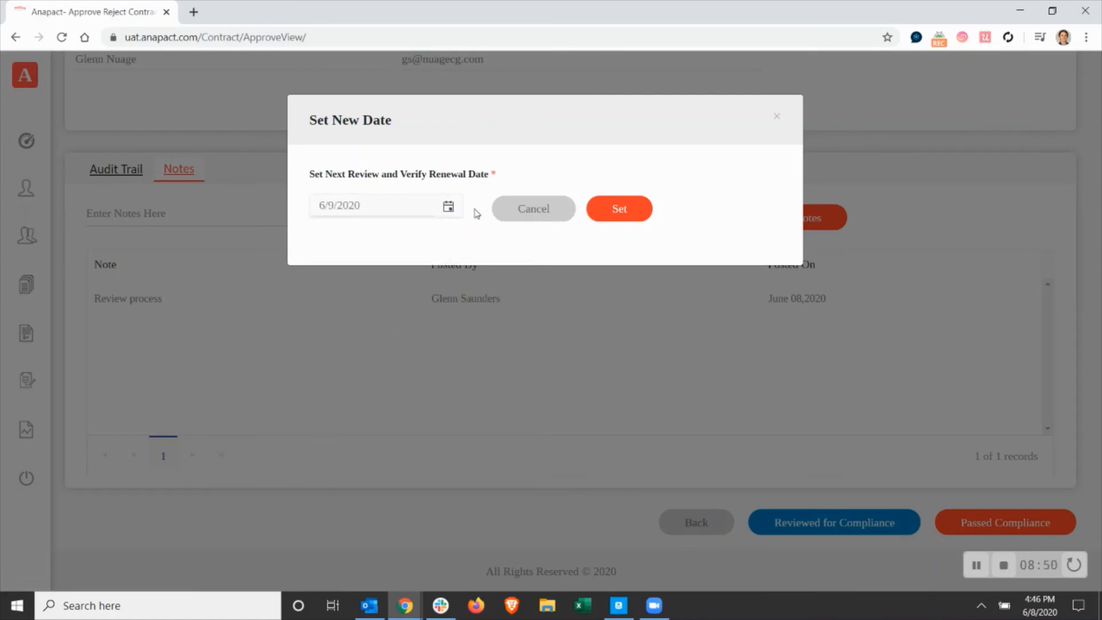
click(449, 207)
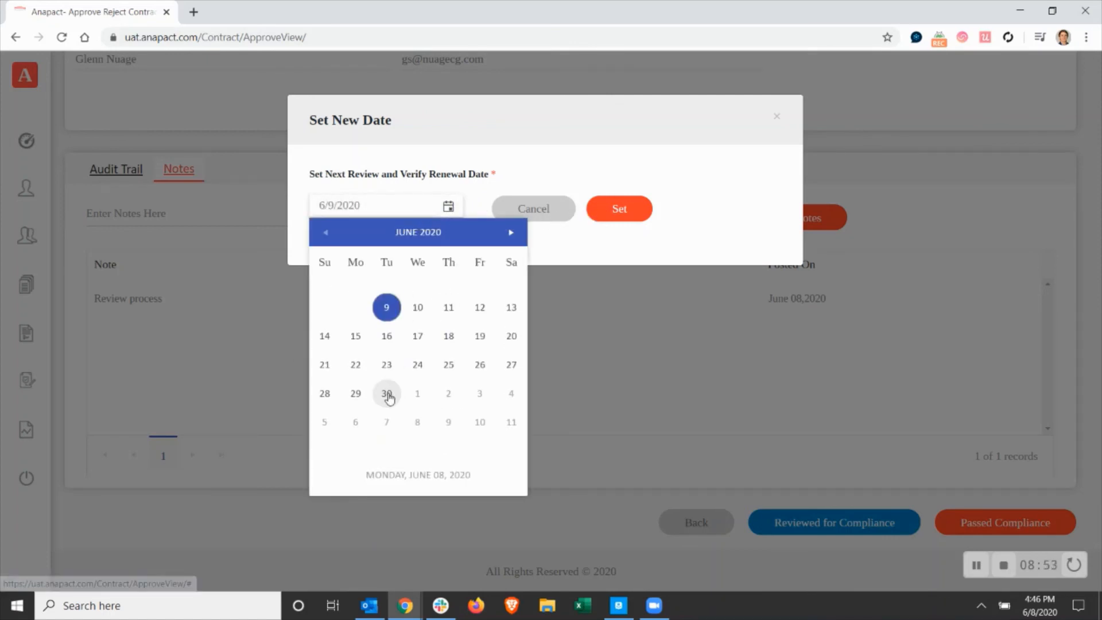
click(388, 395)
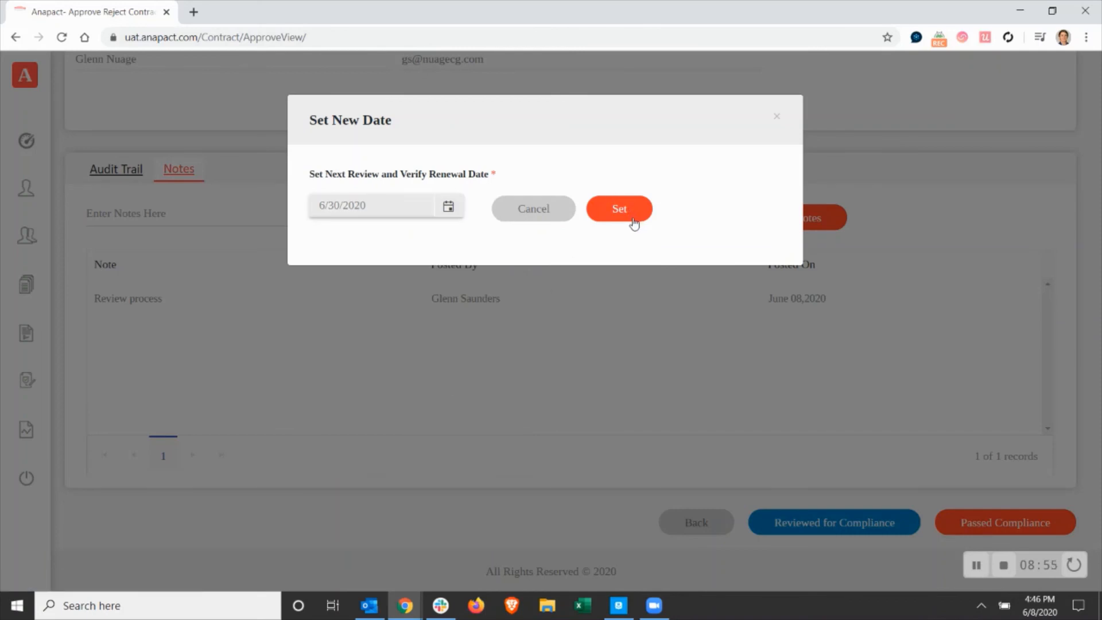
click(631, 217)
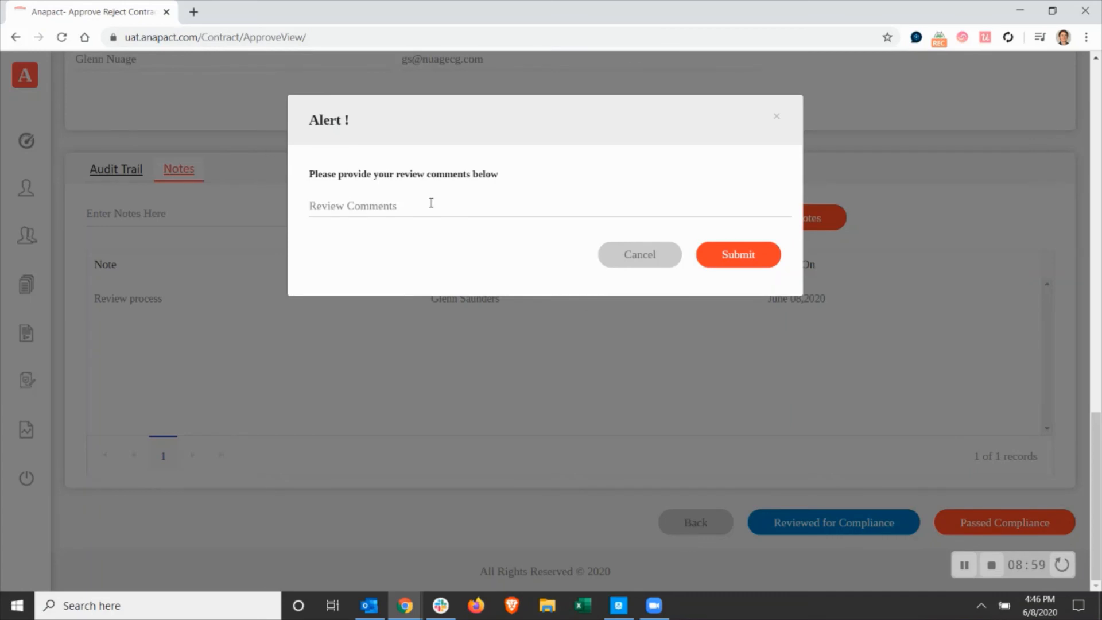
Submit the review comment "Looks good. Review again in 90 days." and go to the Contracts Dashboard.
text(I)
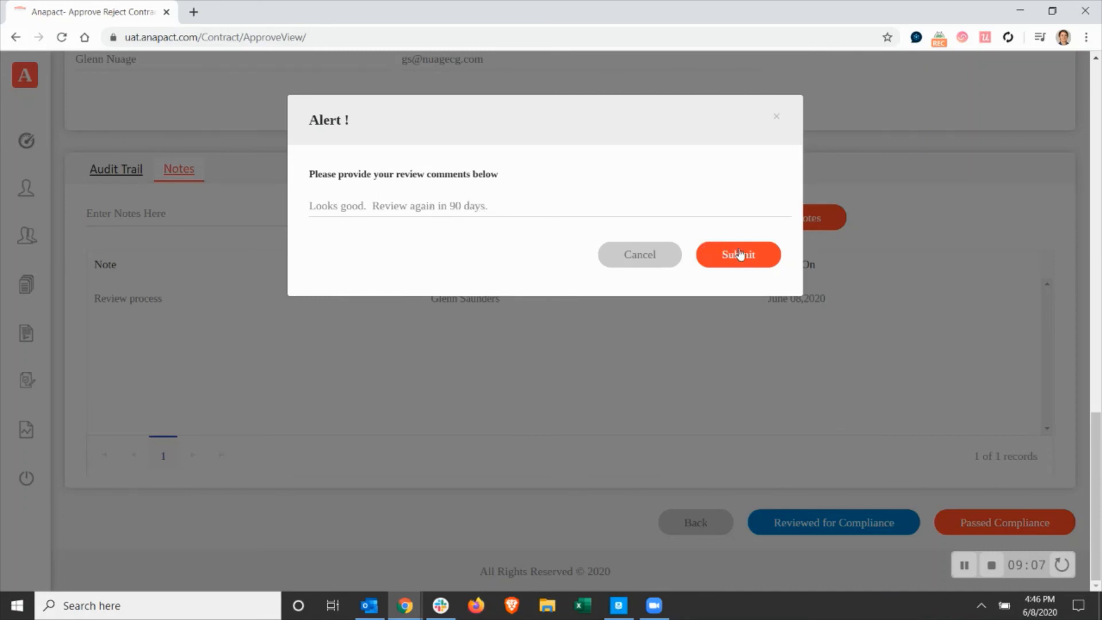
click(735, 253)
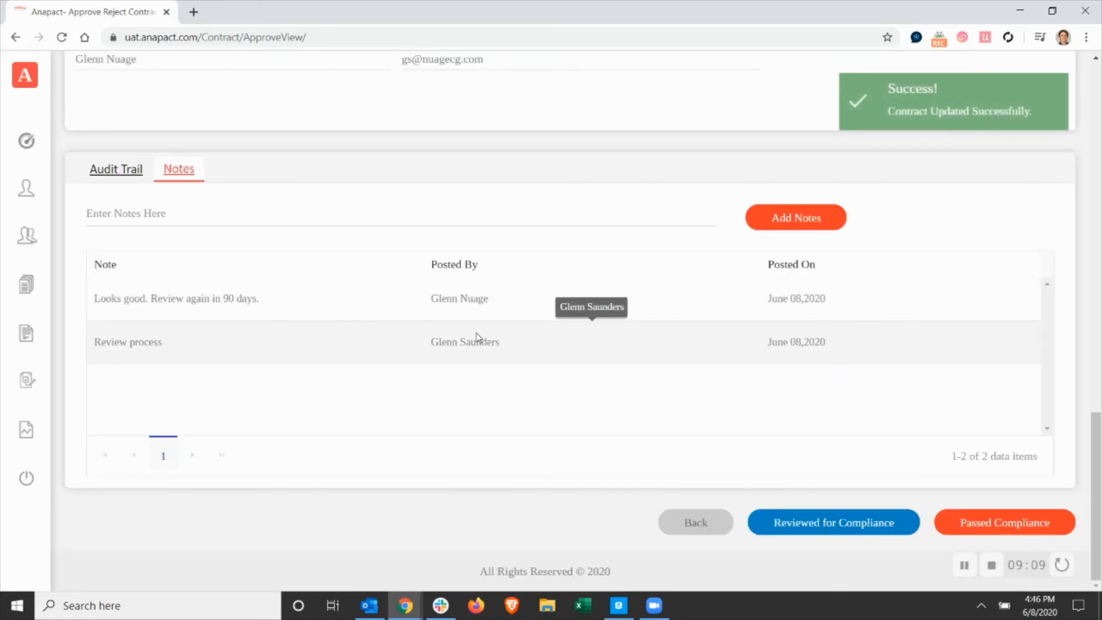
scroll(448, 333, up, 8)
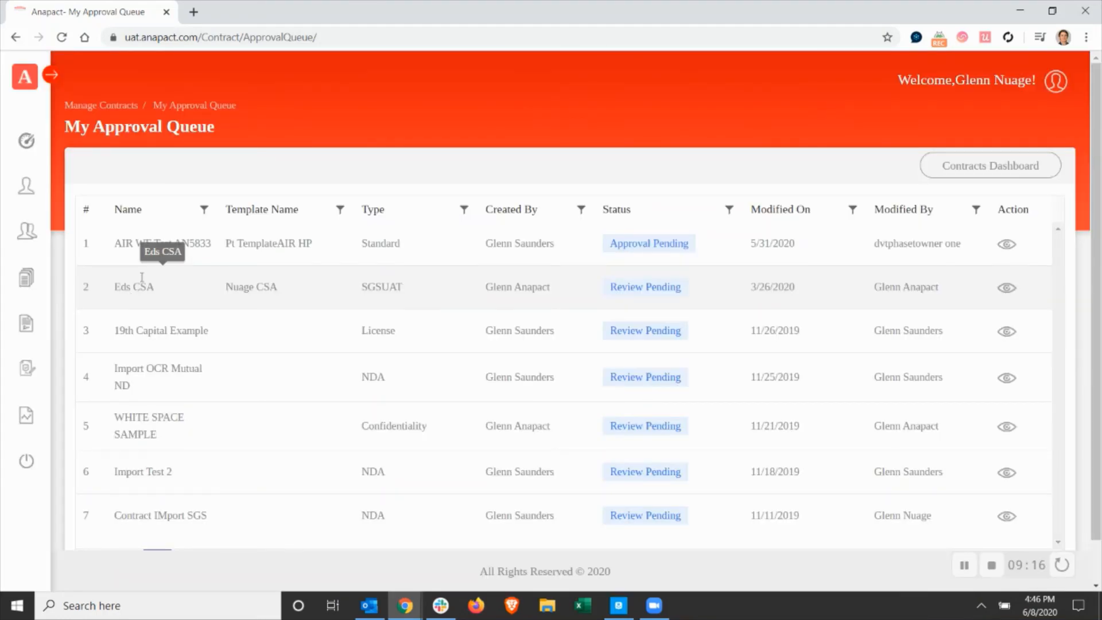
click(970, 168)
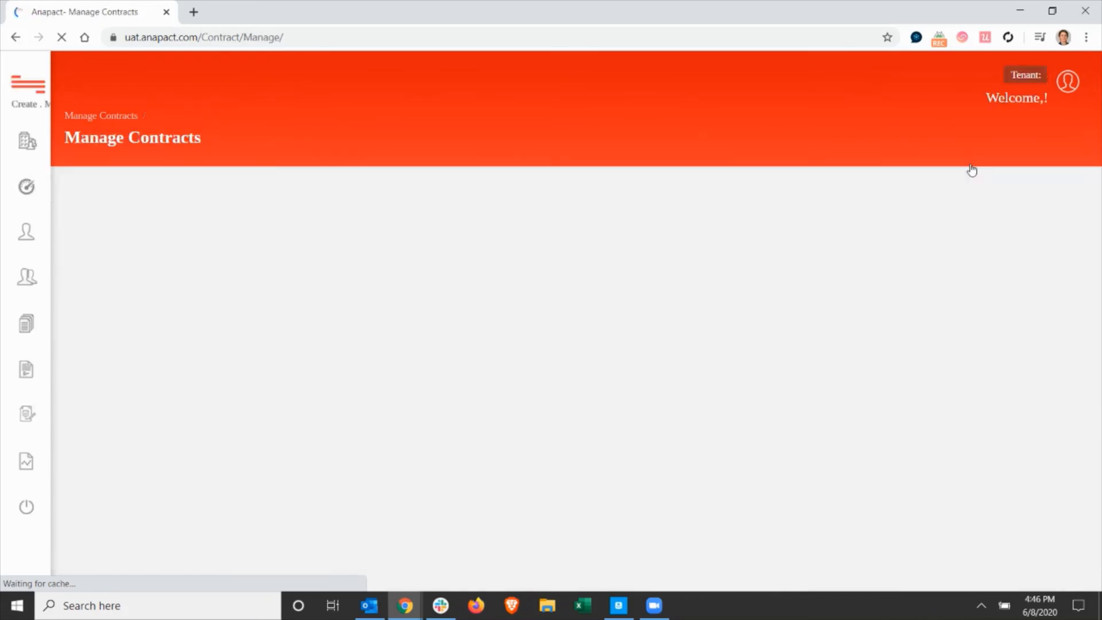